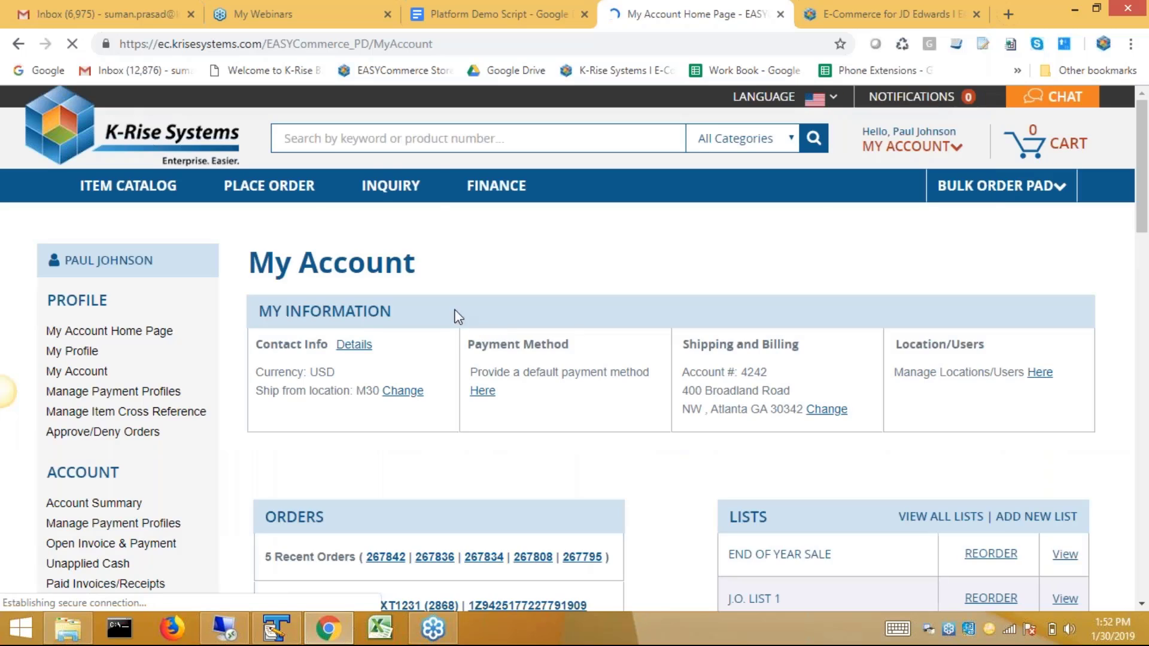
# Go to INQUIRY > Find And Track Orders (3711 orders) and scroll down to the page footer.
pyautogui.moveTo(390, 185)
pyautogui.click(413, 224)
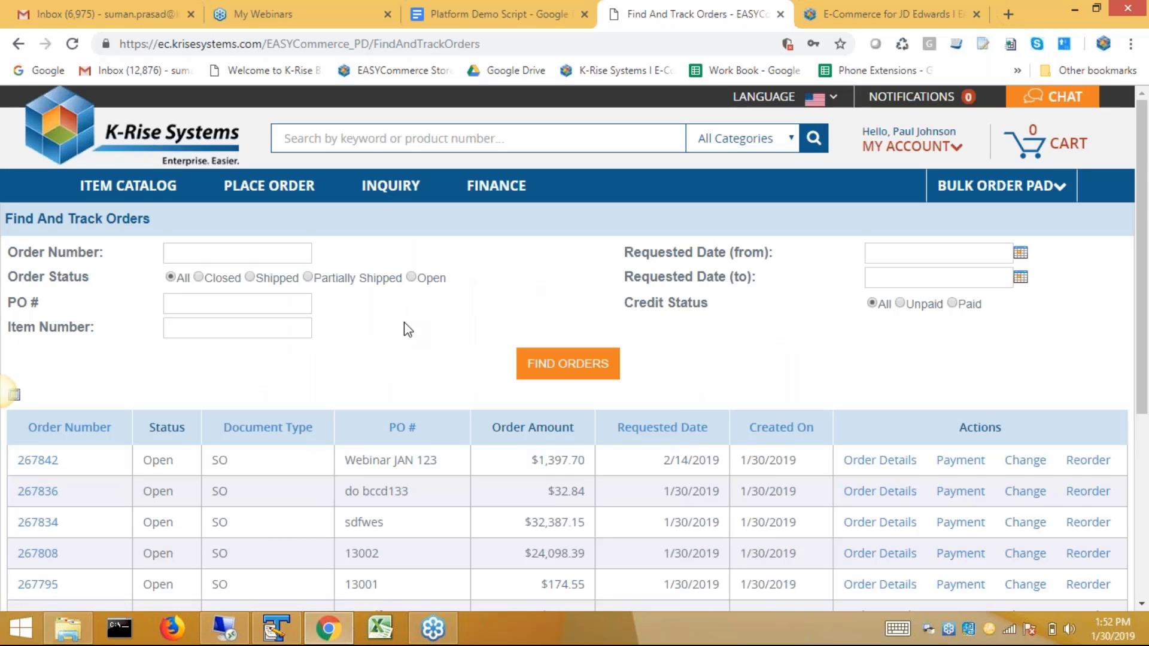
pyautogui.scroll(-1, 407, 329)
pyautogui.scroll(-3, 424, 384)
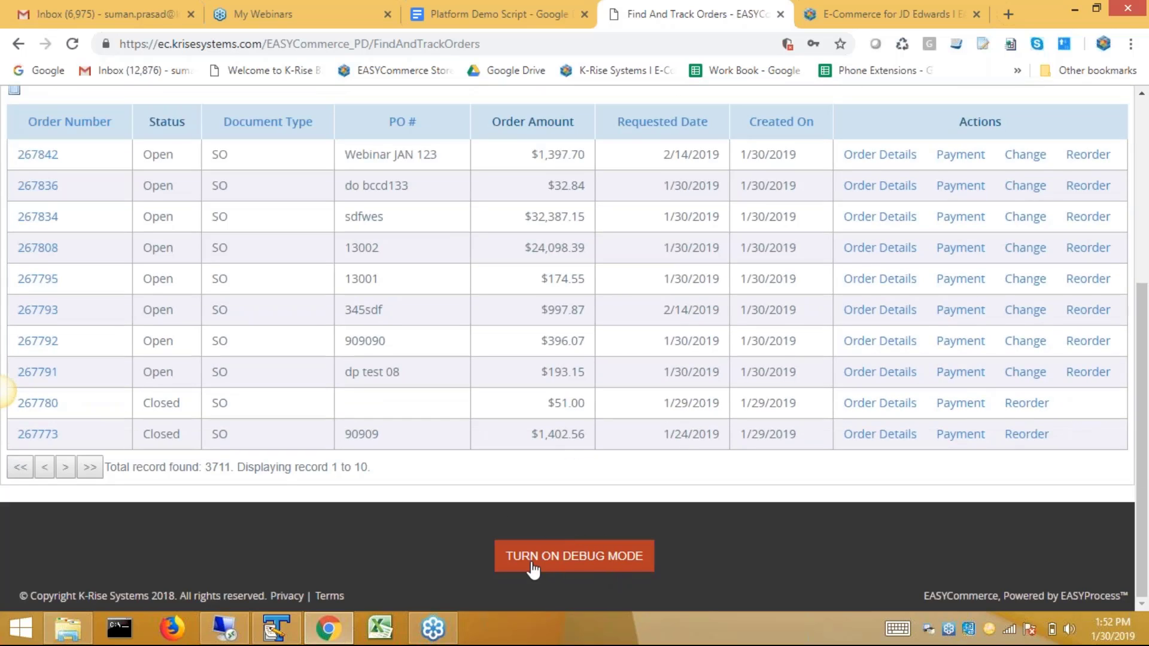
# Turn on debug mode and select the Find And Track Orders web part ID WPT-10000267.
pyautogui.click(603, 557)
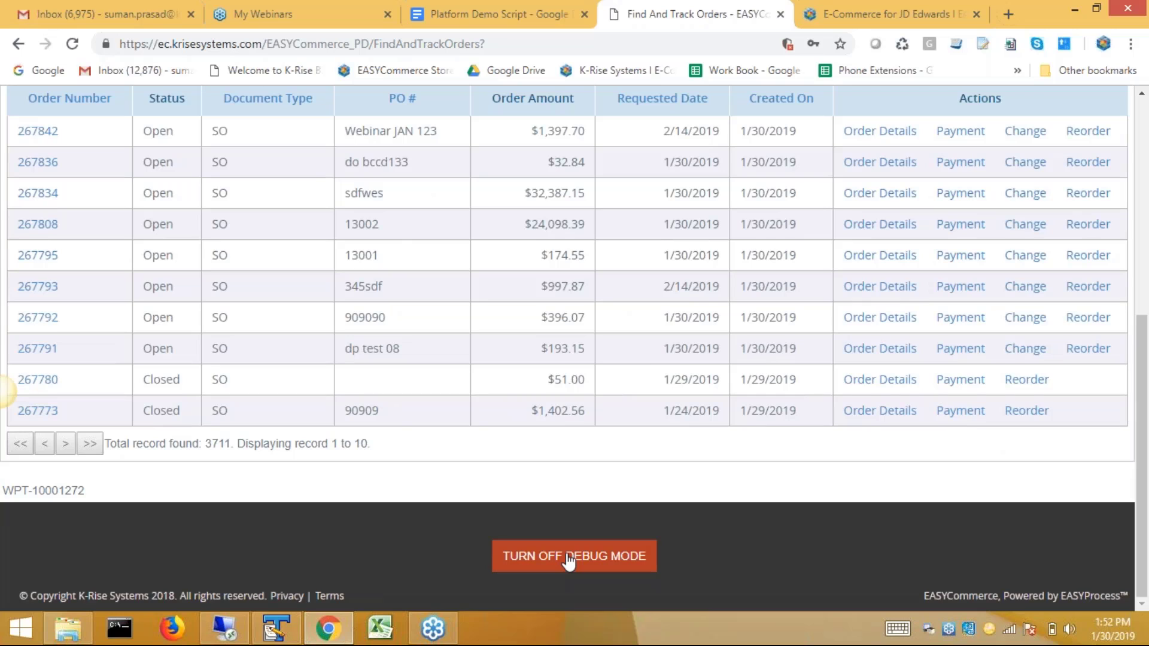
pyautogui.scroll(5, 569, 561)
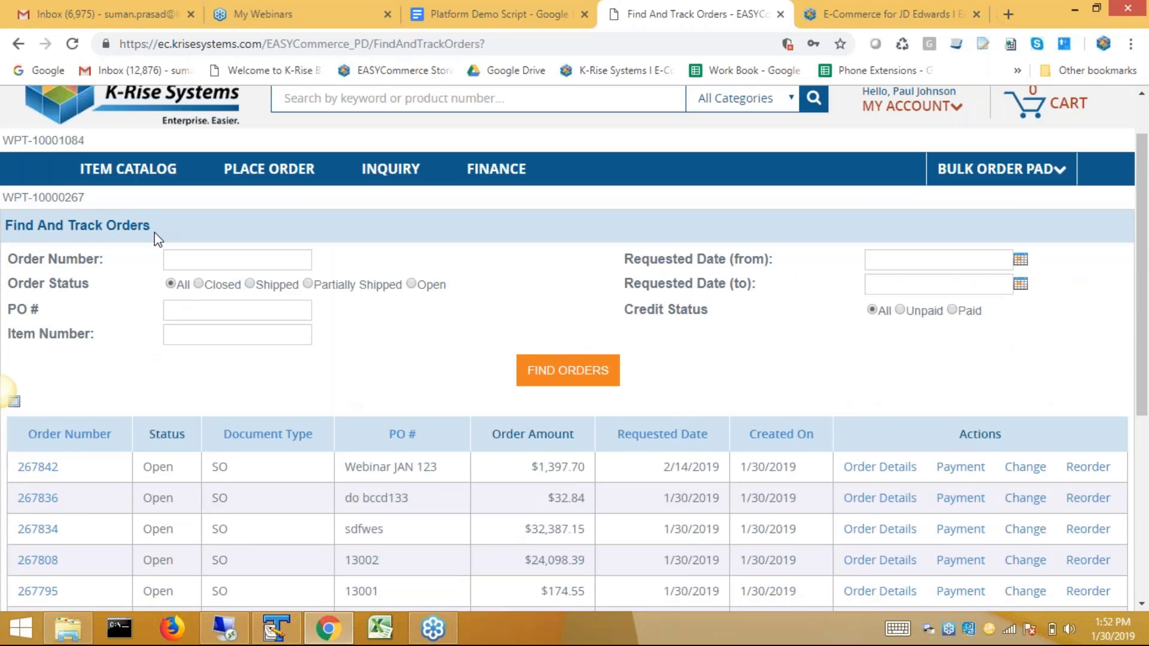
pyautogui.scroll(1, 157, 239)
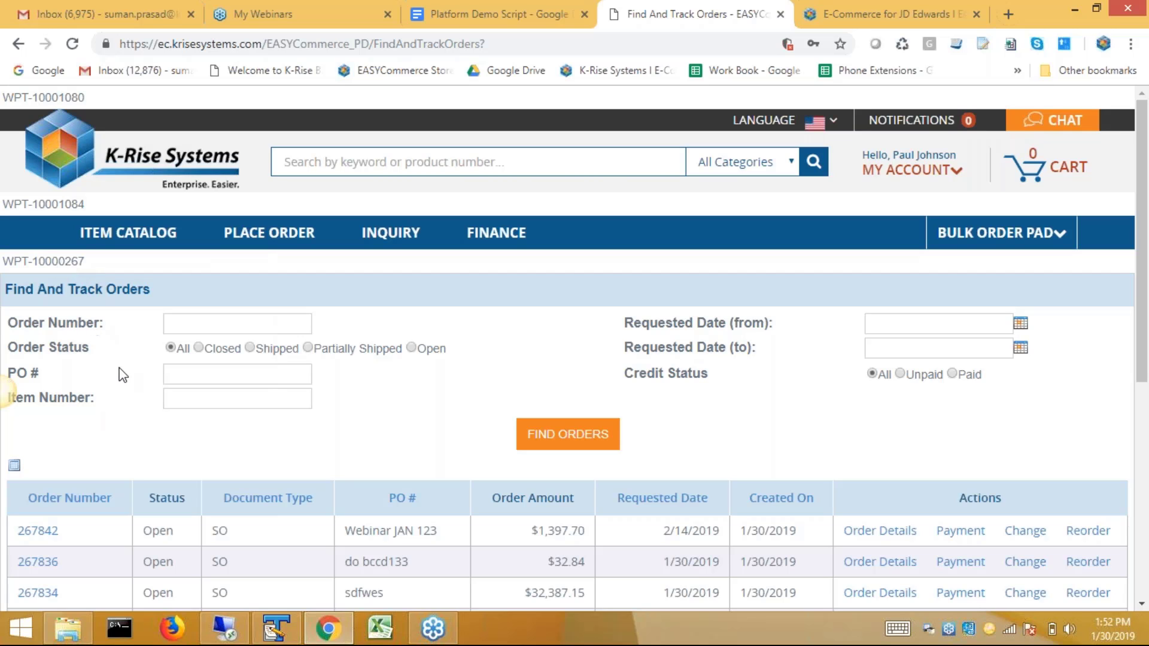
pyautogui.scroll(-5, 123, 380)
pyautogui.scroll(5, 125, 390)
pyautogui.scroll(-1, 127, 399)
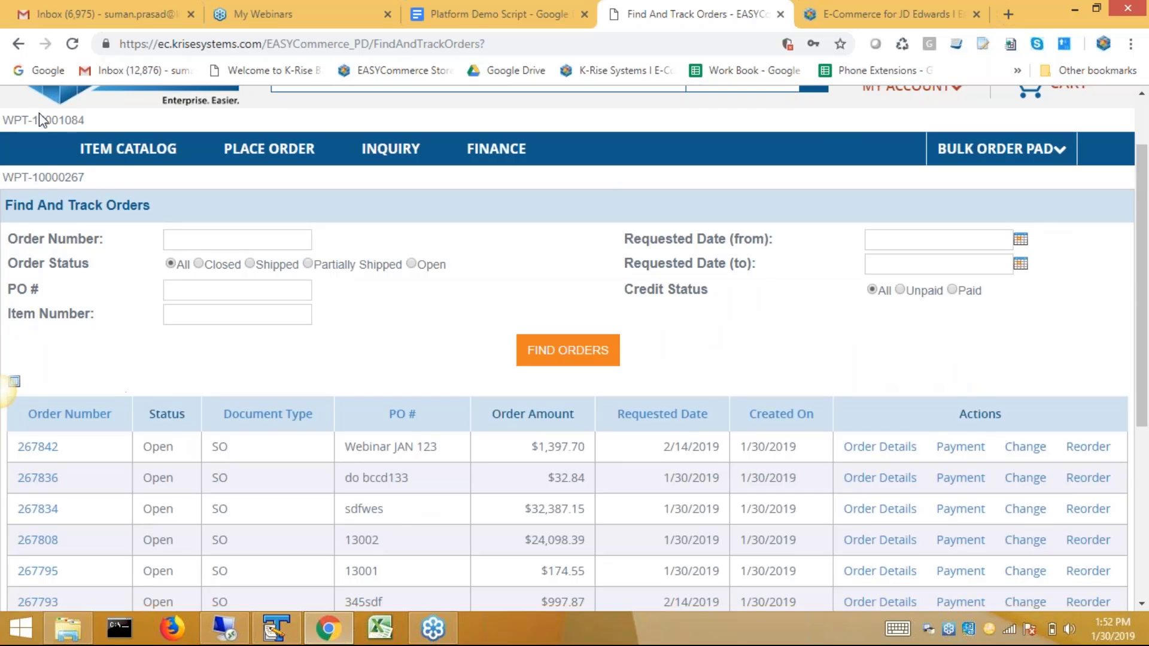
pyautogui.scroll(-1, 203, 377)
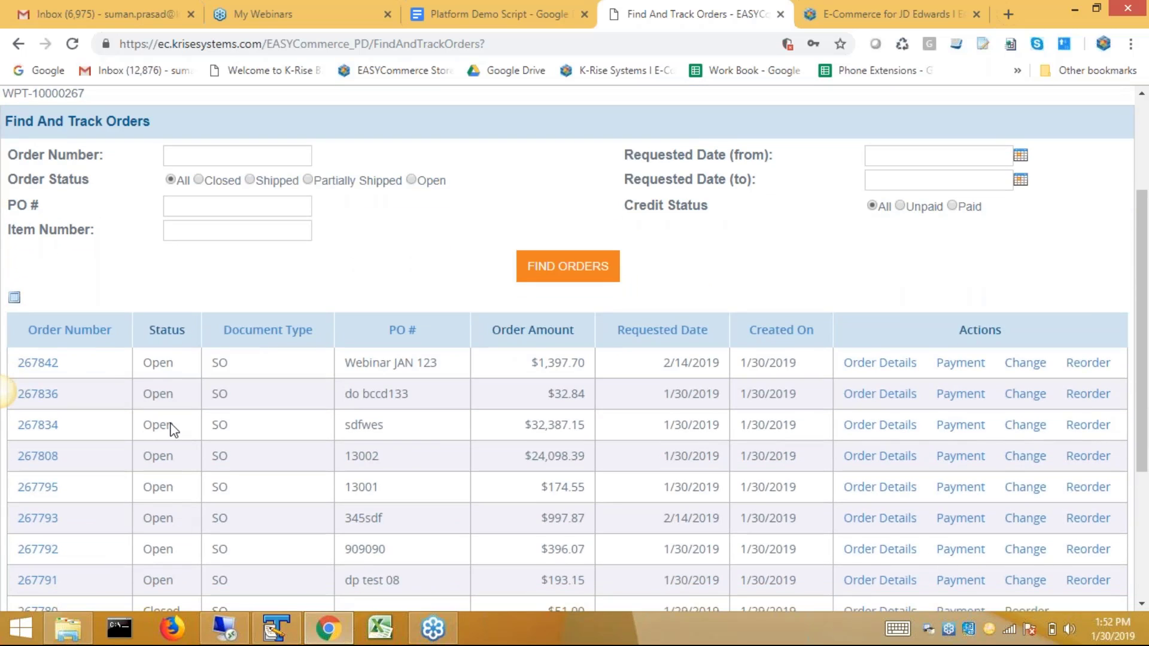
pyautogui.scroll(1, 172, 428)
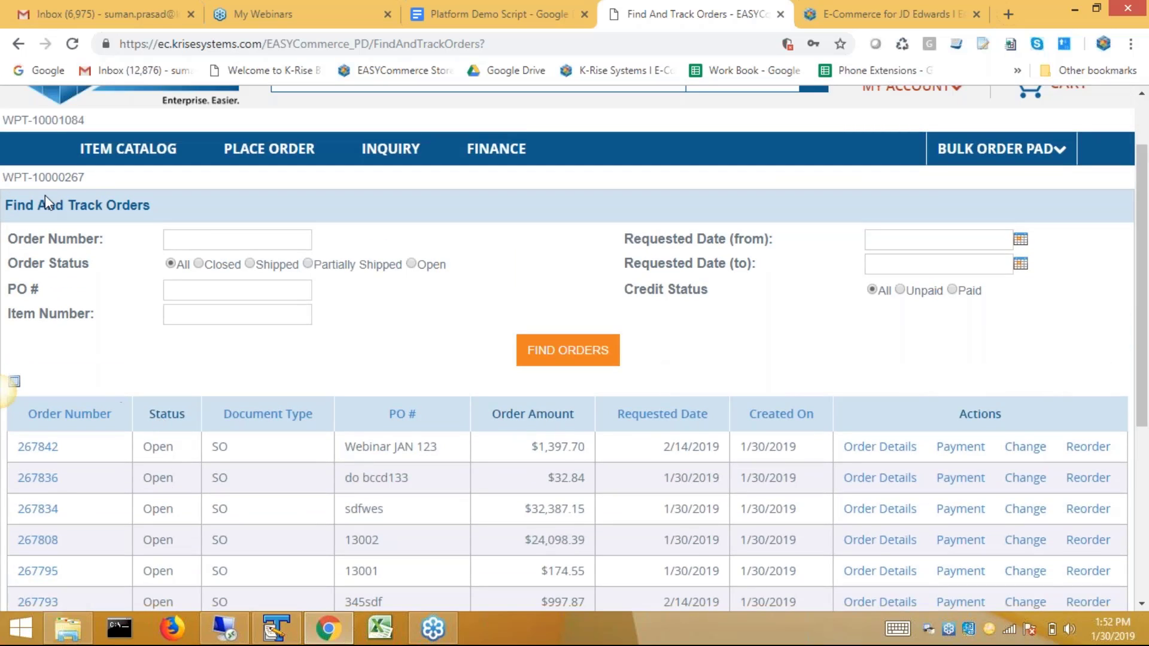
pyautogui.tripleClick(78, 176)
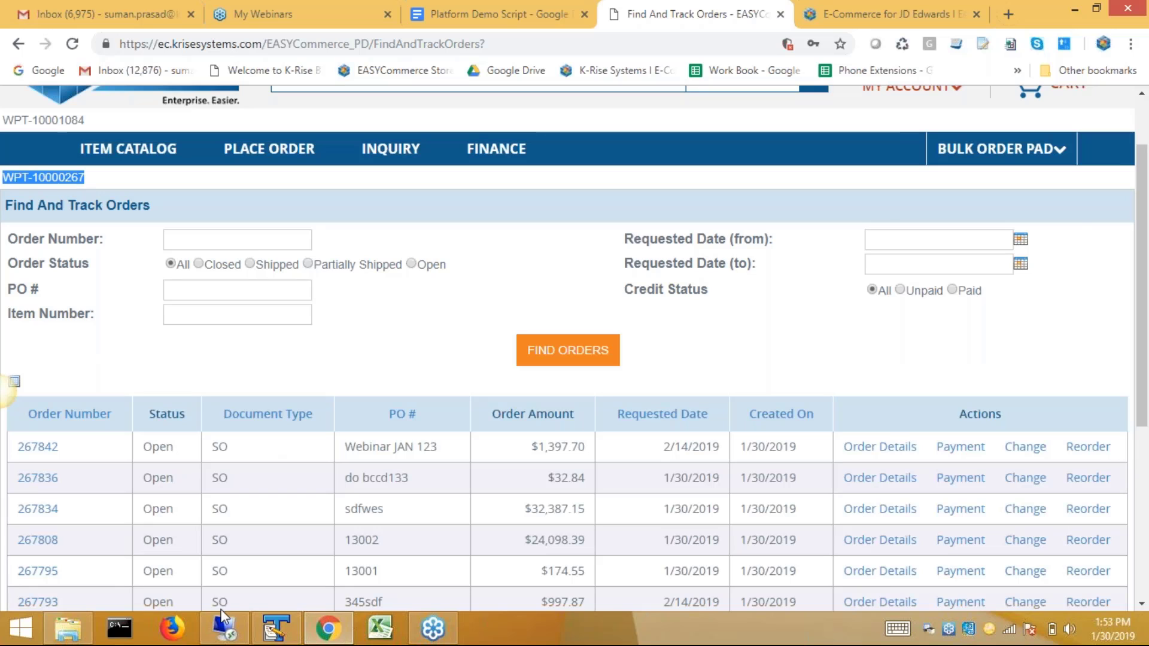
# Close the Promote Sources window and start EASYProcess for the eCommerce_PD EASYCommerce application.
pyautogui.click(224, 628)
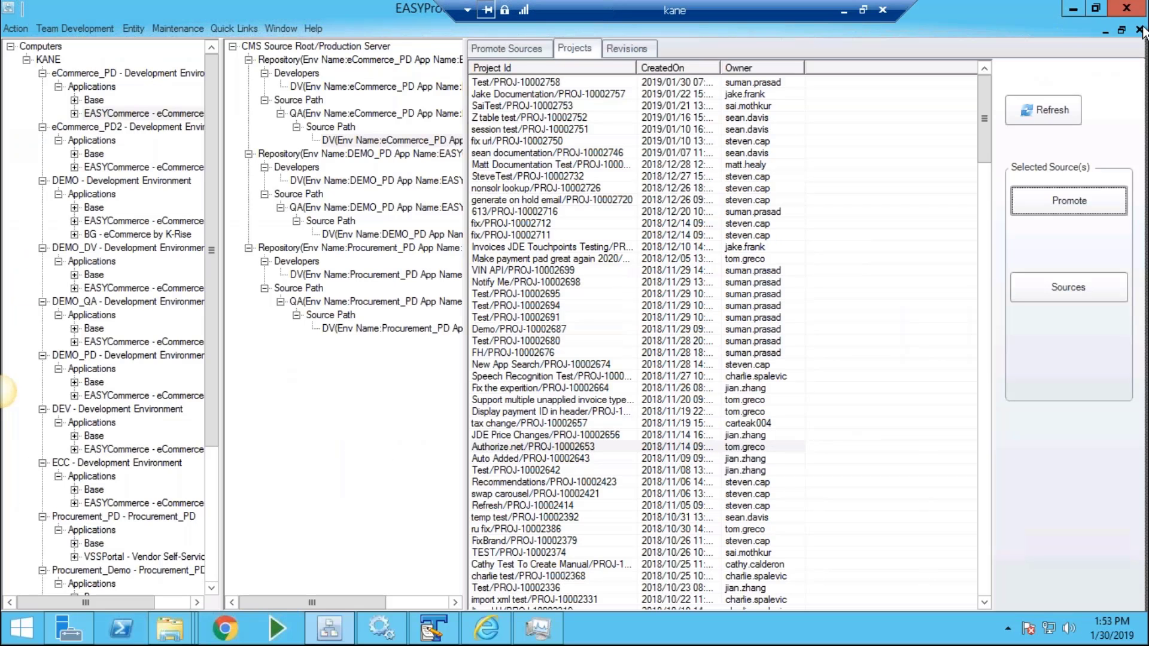
pyautogui.click(1138, 30)
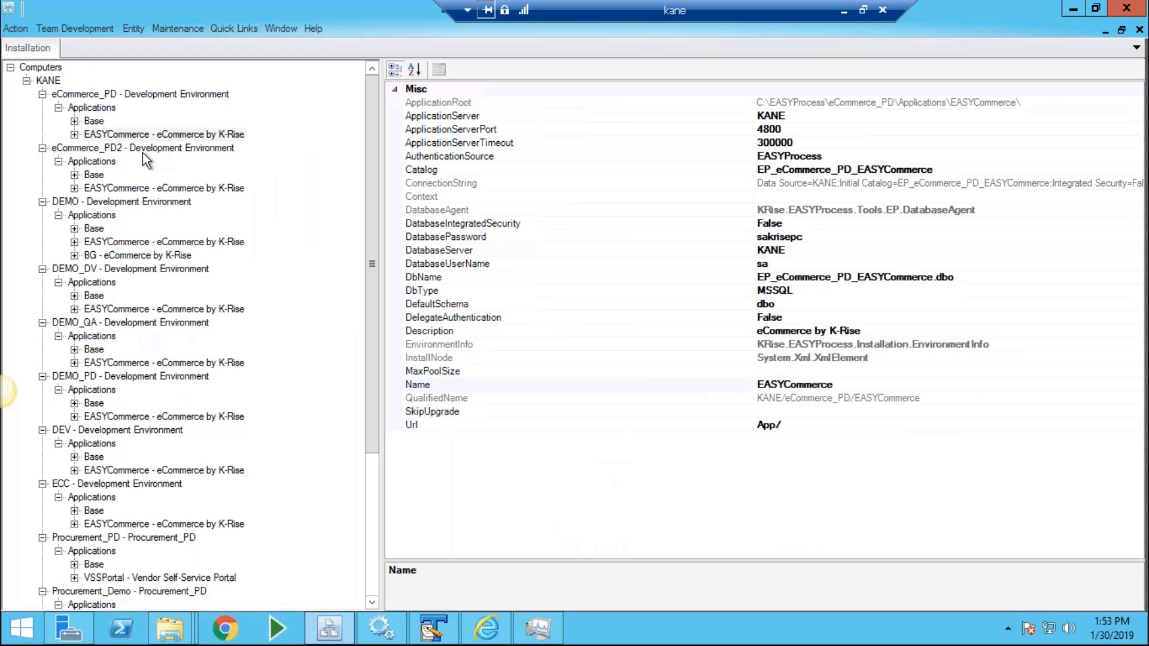
pyautogui.rightClick(127, 136)
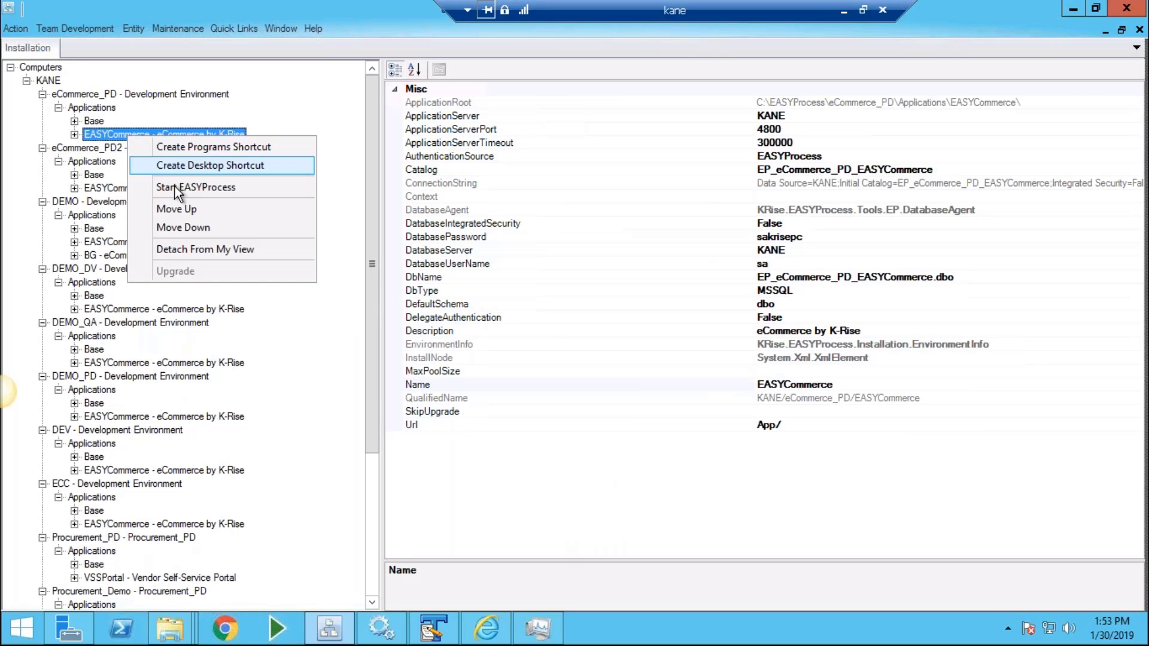
pyautogui.click(175, 187)
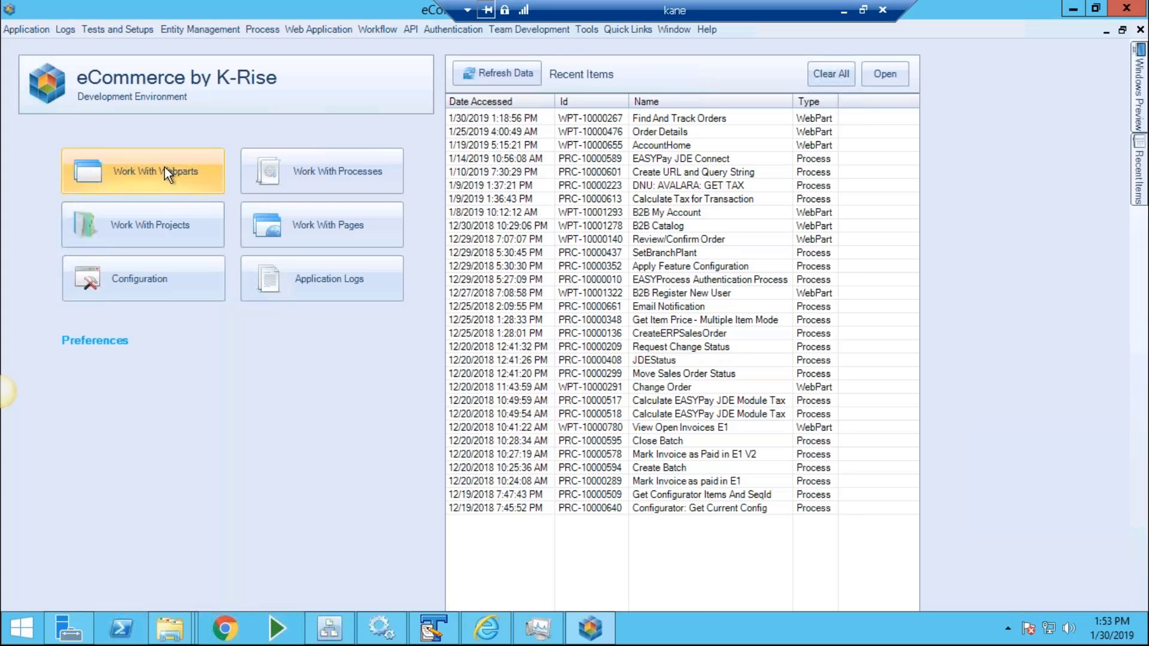
# Search Work With Webparts for 267 and open WPT-10000267, Find And Track Orders, in Design.
pyautogui.click(164, 167)
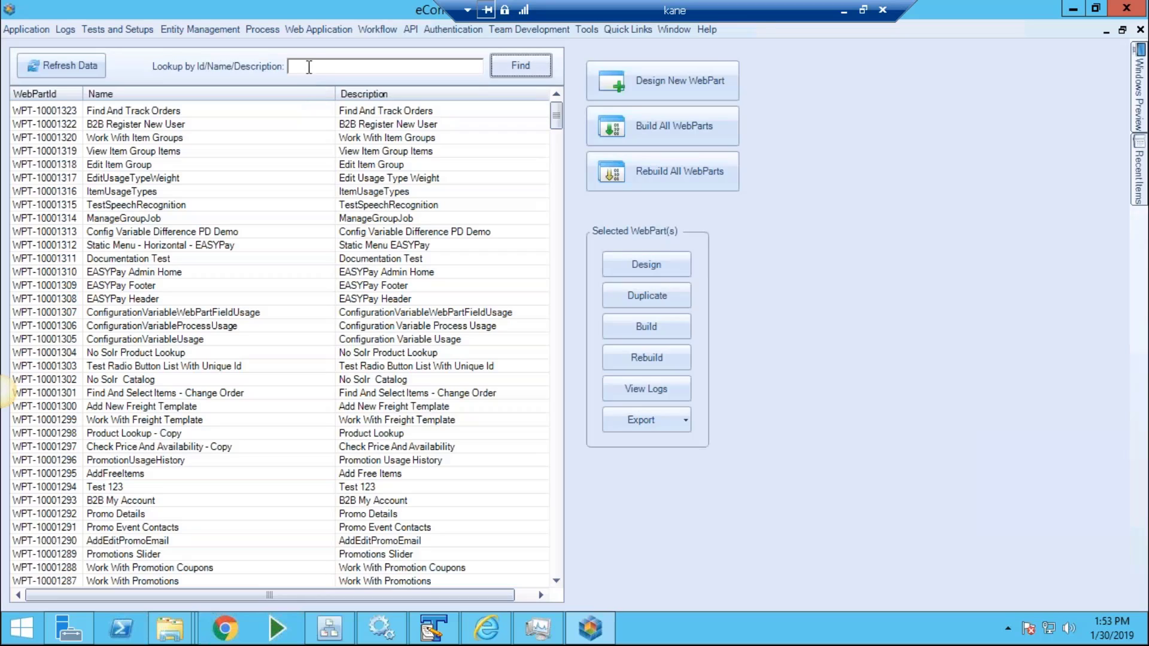
pyautogui.click(317, 68)
pyautogui.write('267')
pyautogui.press('Return')
pyautogui.moveTo(446, 8)
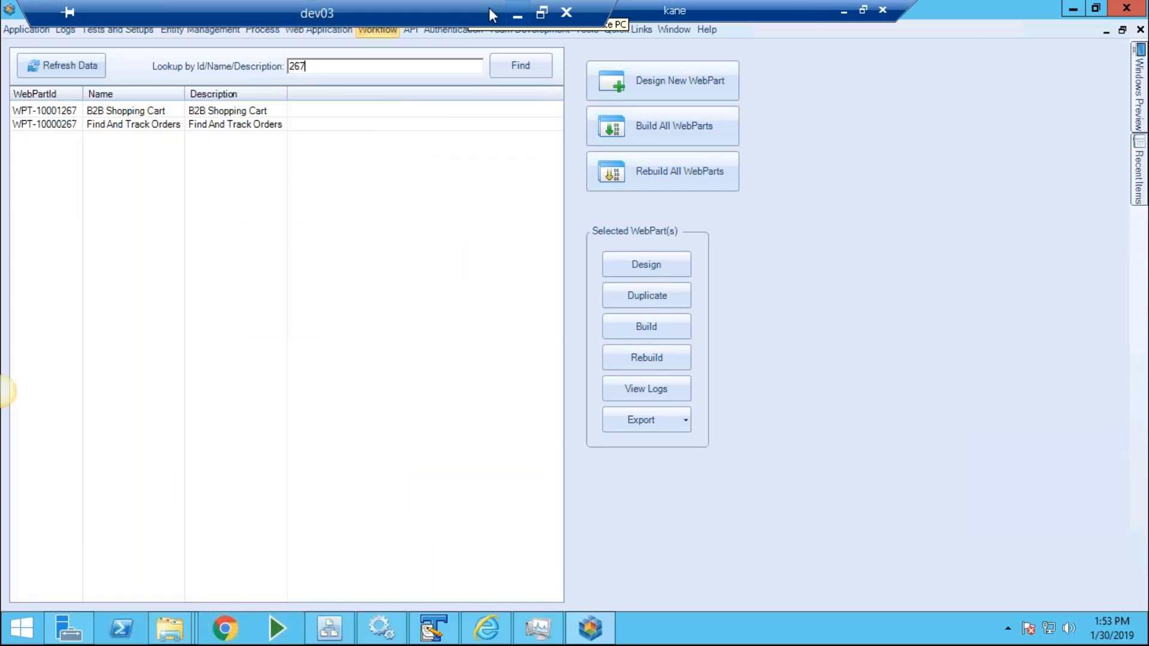
pyautogui.click(517, 14)
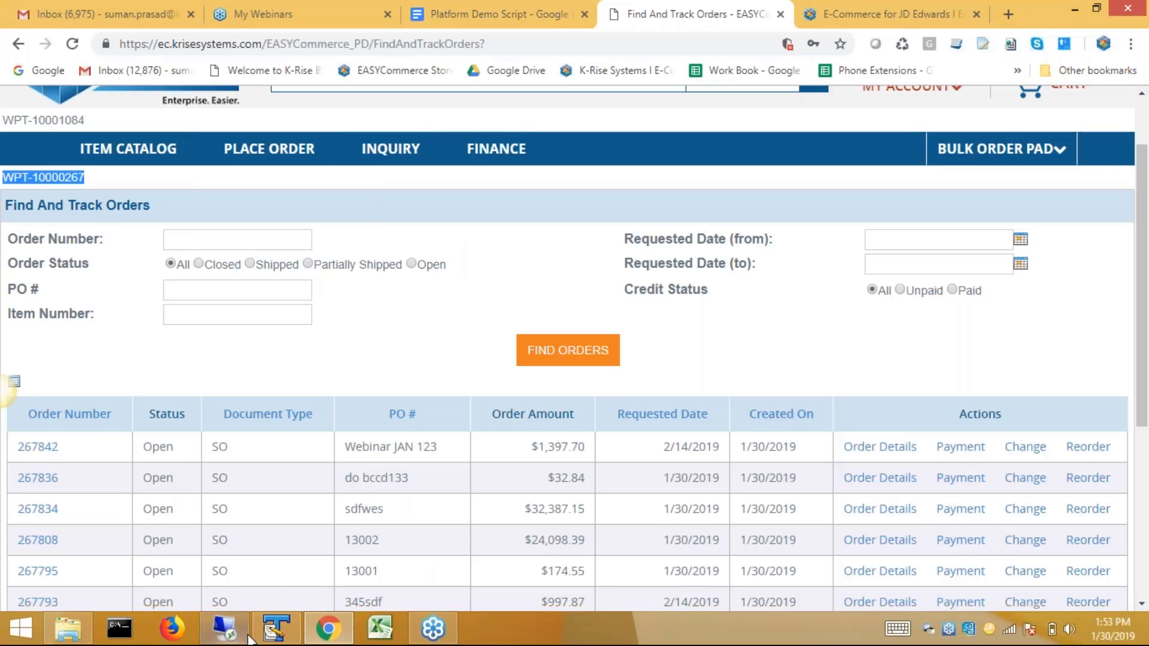
pyautogui.click(224, 628)
pyautogui.click(114, 126)
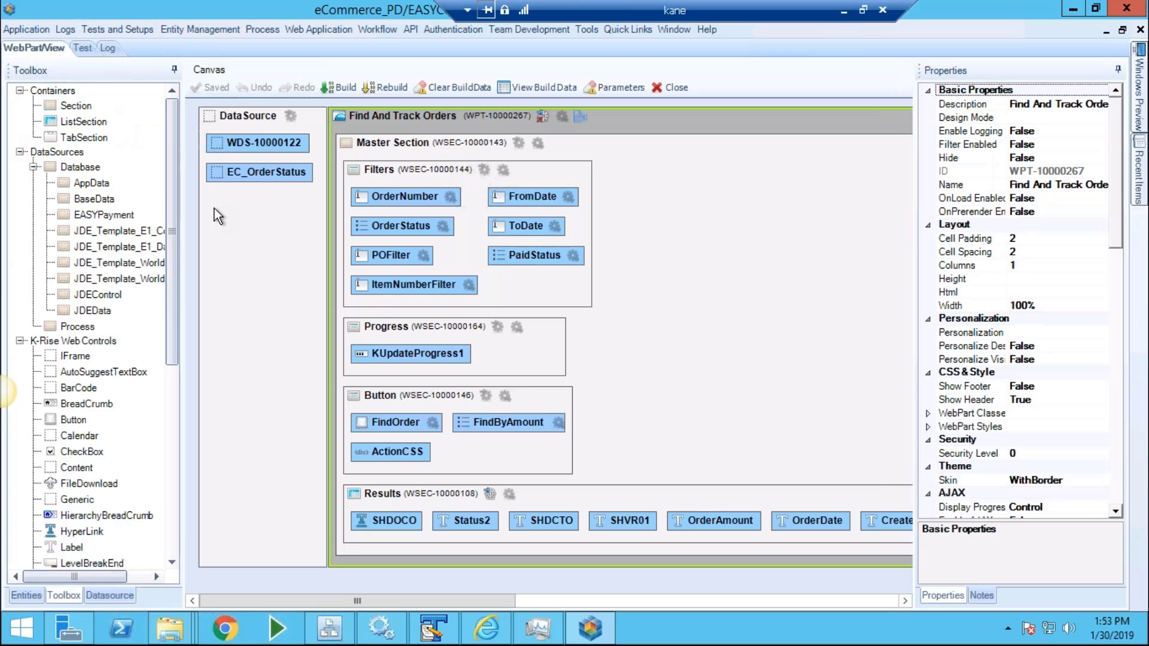
pyautogui.click(517, 13)
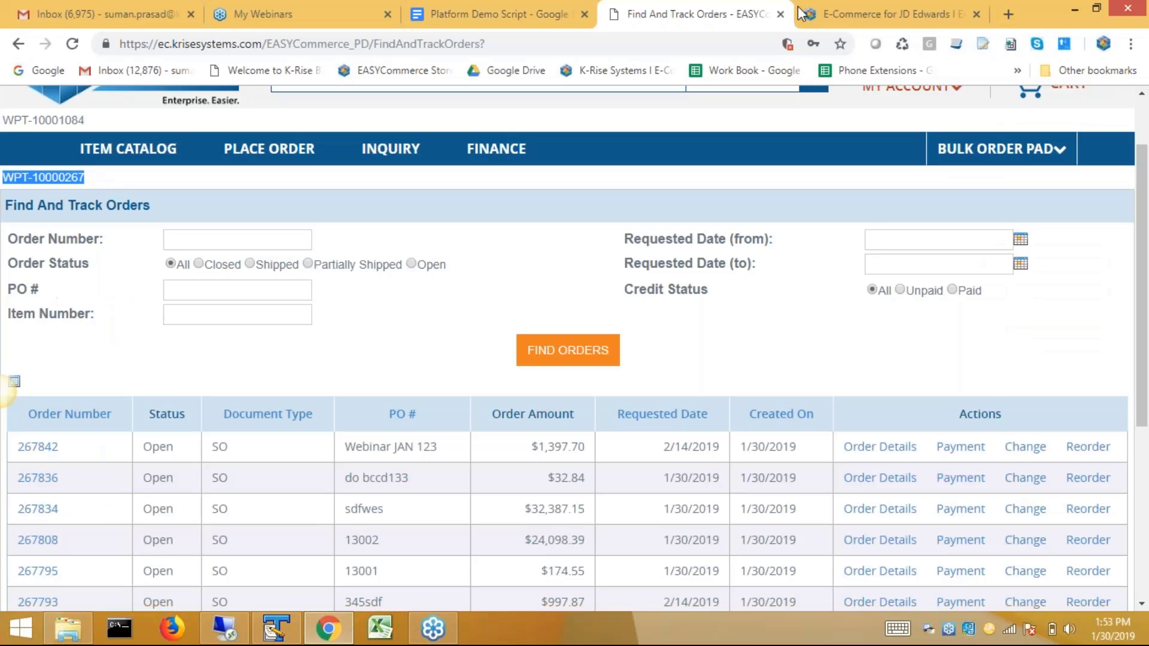
# View the EASYCommerce architecture diagram on the E-Commerce for JD Edwards page, then return to EASYProcess.
pyautogui.click(843, 17)
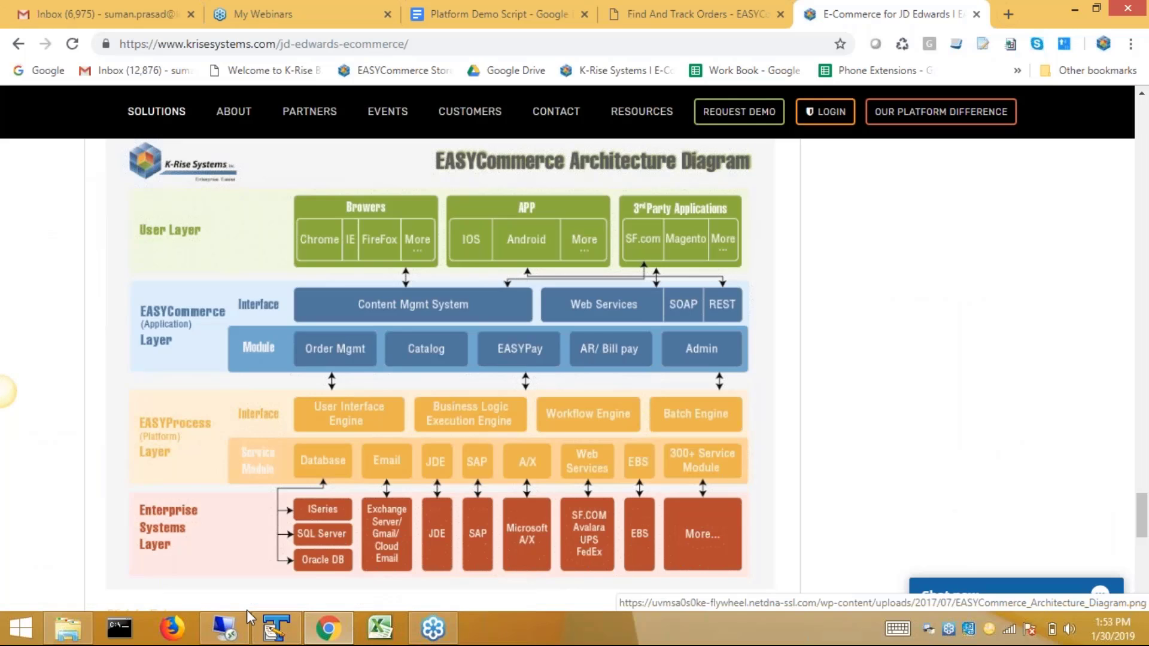
pyautogui.click(224, 628)
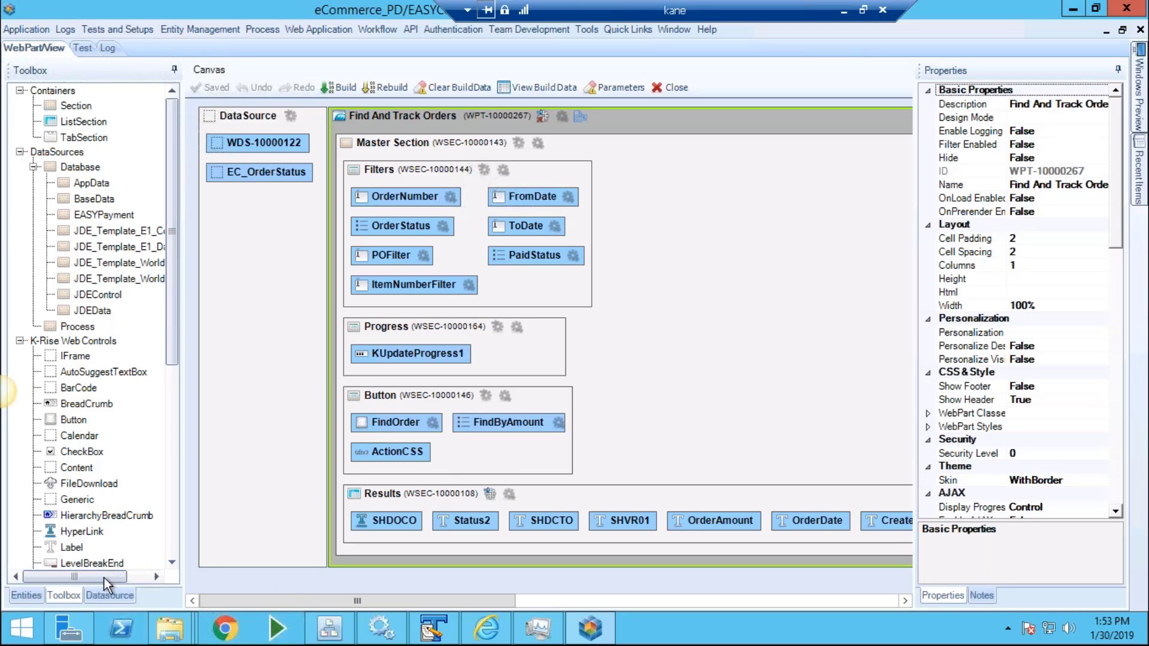
# Drag SHMCU (Business Unit) from data source WDS-10000122 into Results between SHDOCO and Status2.
pyautogui.click(107, 594)
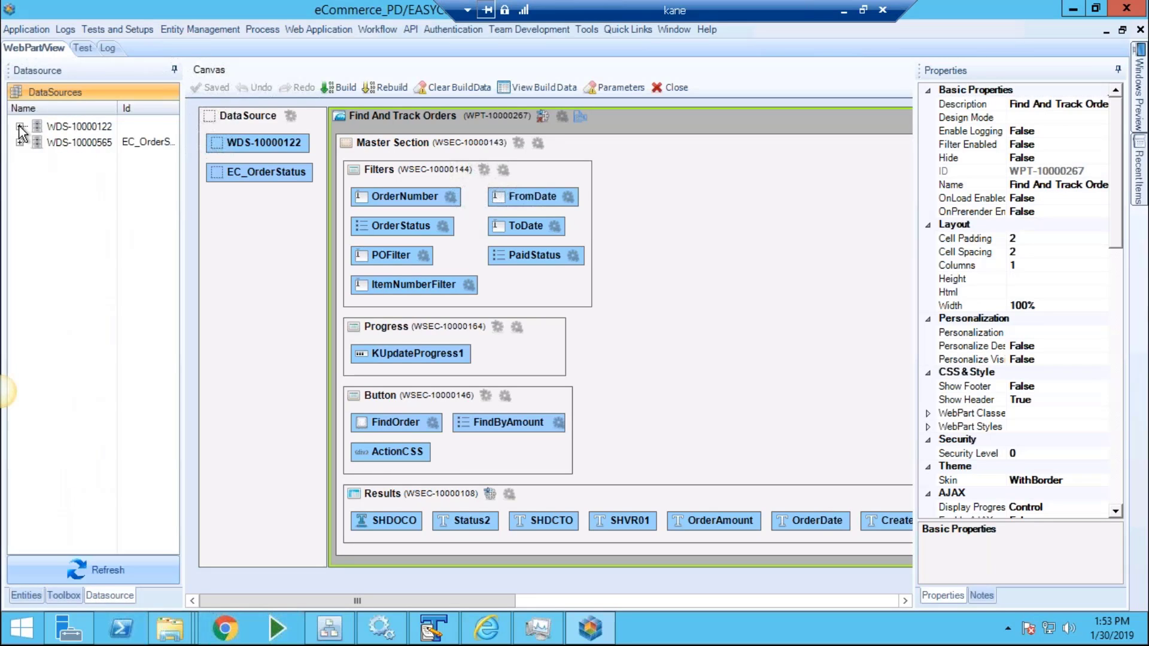
pyautogui.click(19, 127)
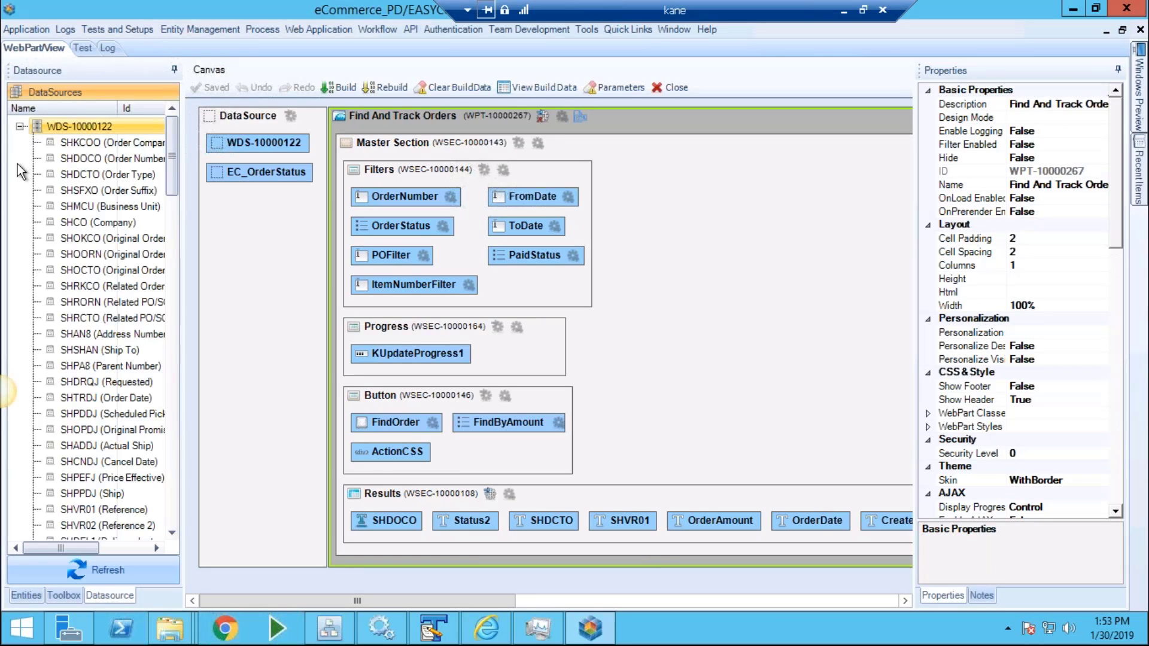
pyautogui.click(77, 206)
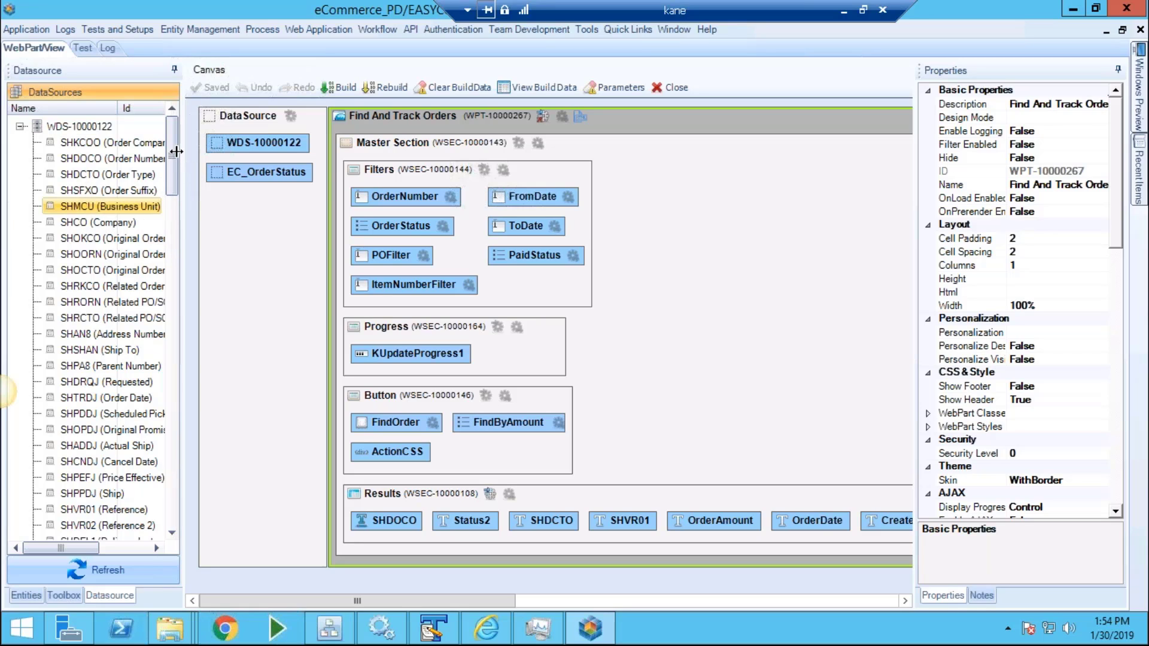
pyautogui.moveTo(174, 163); pyautogui.dragTo(180, 526)
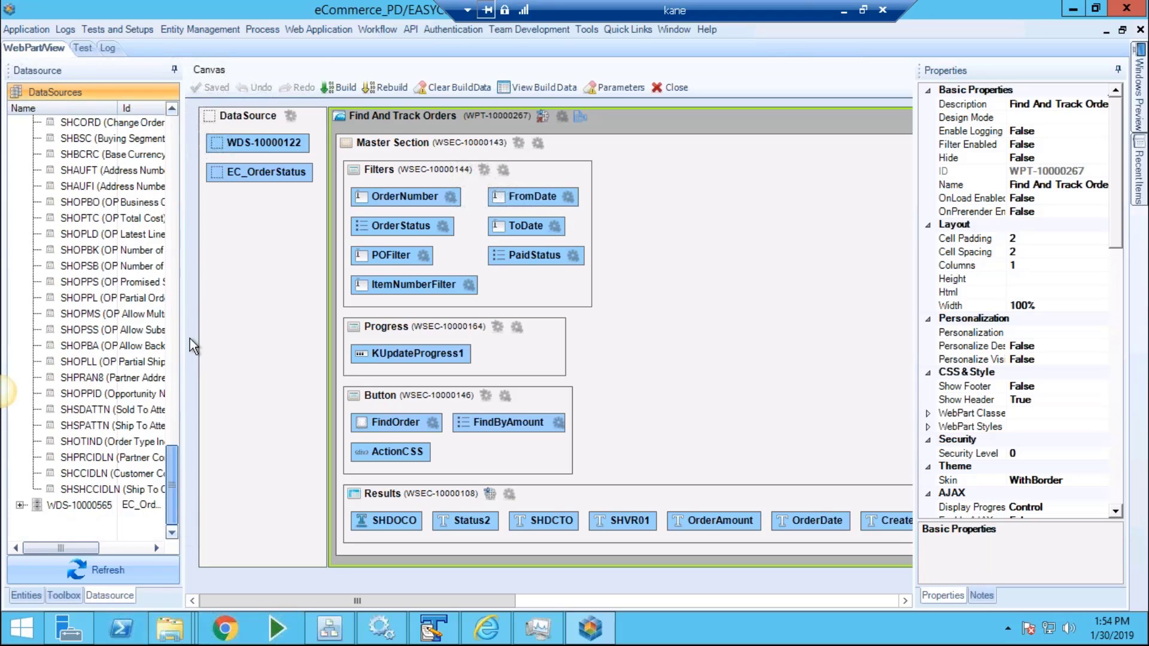
pyautogui.moveTo(189, 338); pyautogui.dragTo(176, 149)
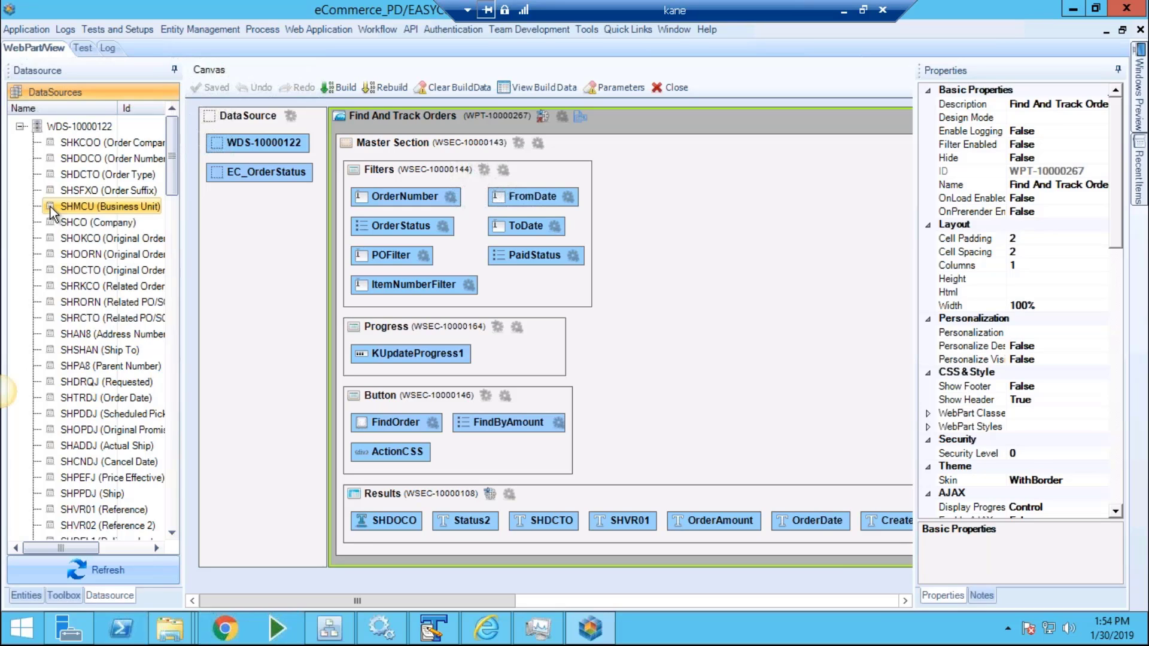
pyautogui.moveTo(50, 210)
pyautogui.mouseDown()
pyautogui.moveTo(416, 457)
pyautogui.moveTo(443, 519)
pyautogui.moveTo(432, 529)
pyautogui.mouseUp()
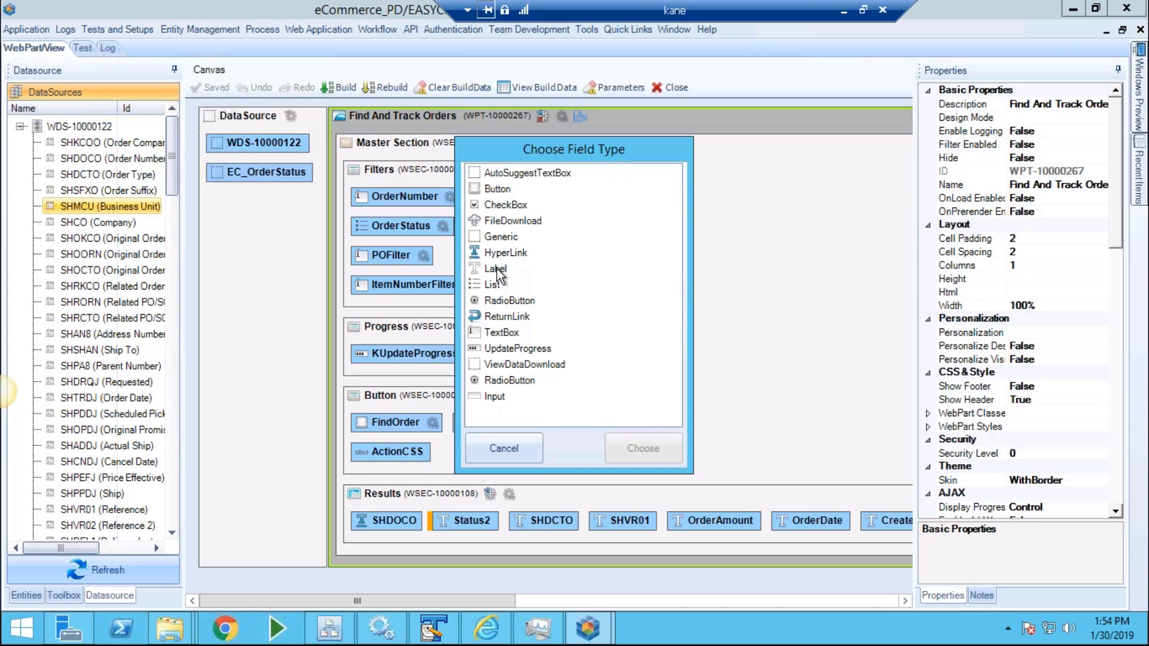
# Add SHMCU as a Label field and check its Business Unit description.
pyautogui.click(496, 269)
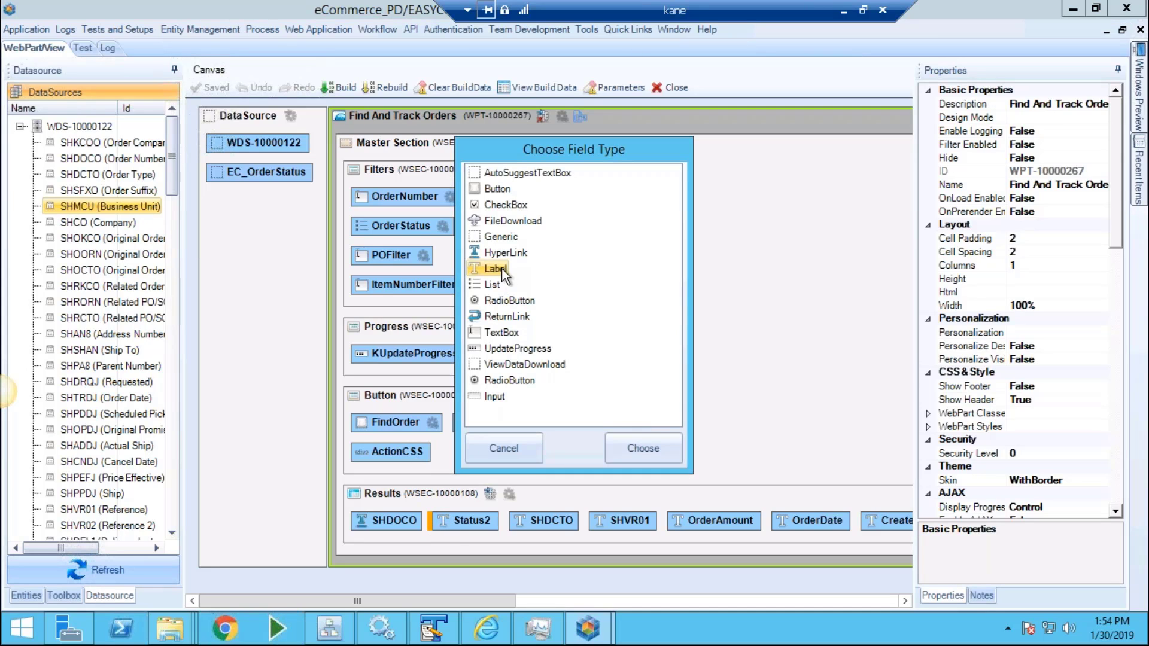
pyautogui.click(656, 451)
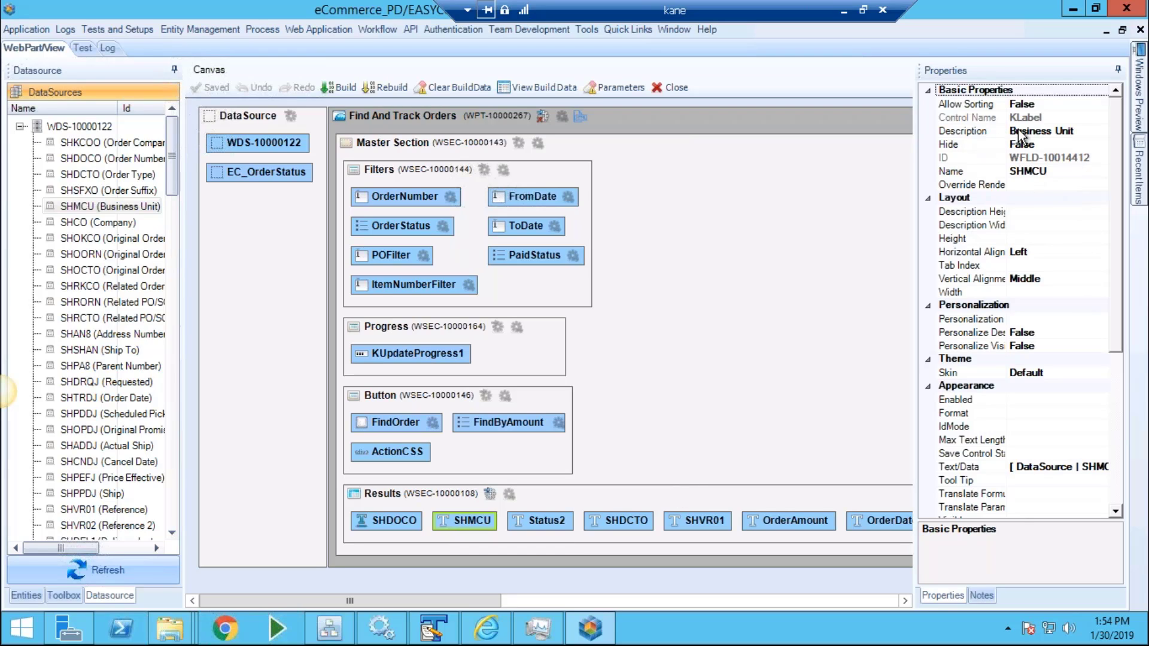
pyautogui.click(1015, 135)
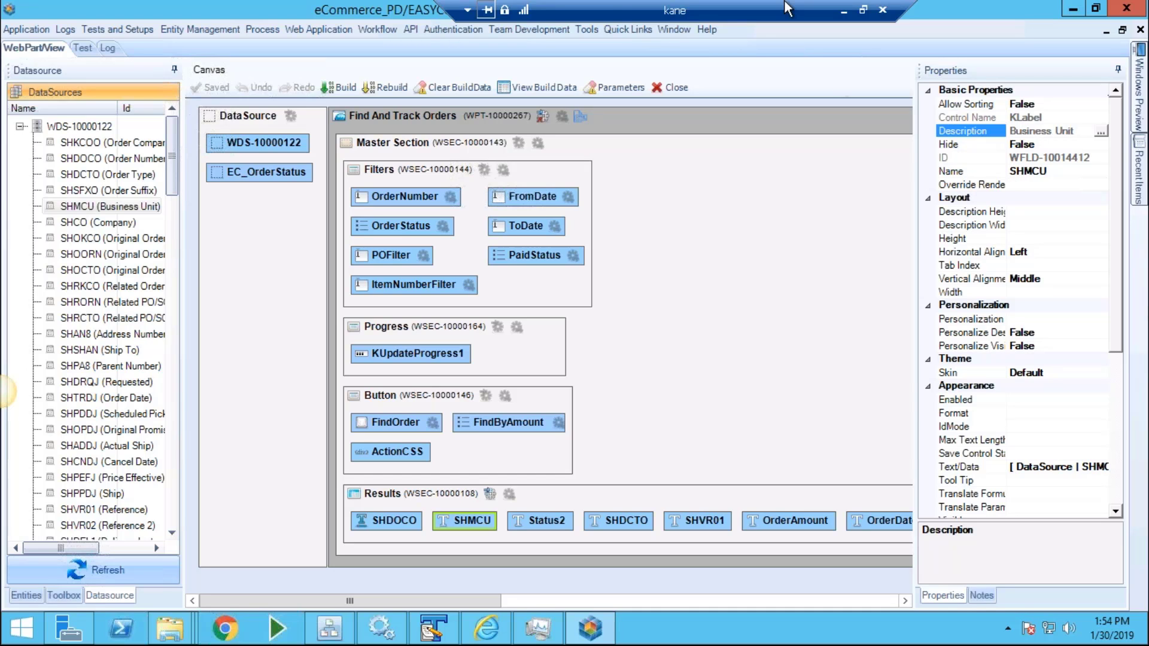
# Rerun FIND ORDERS in the portal to see the new Business Unit column (M30), then return to the designer.
pyautogui.click(527, 8)
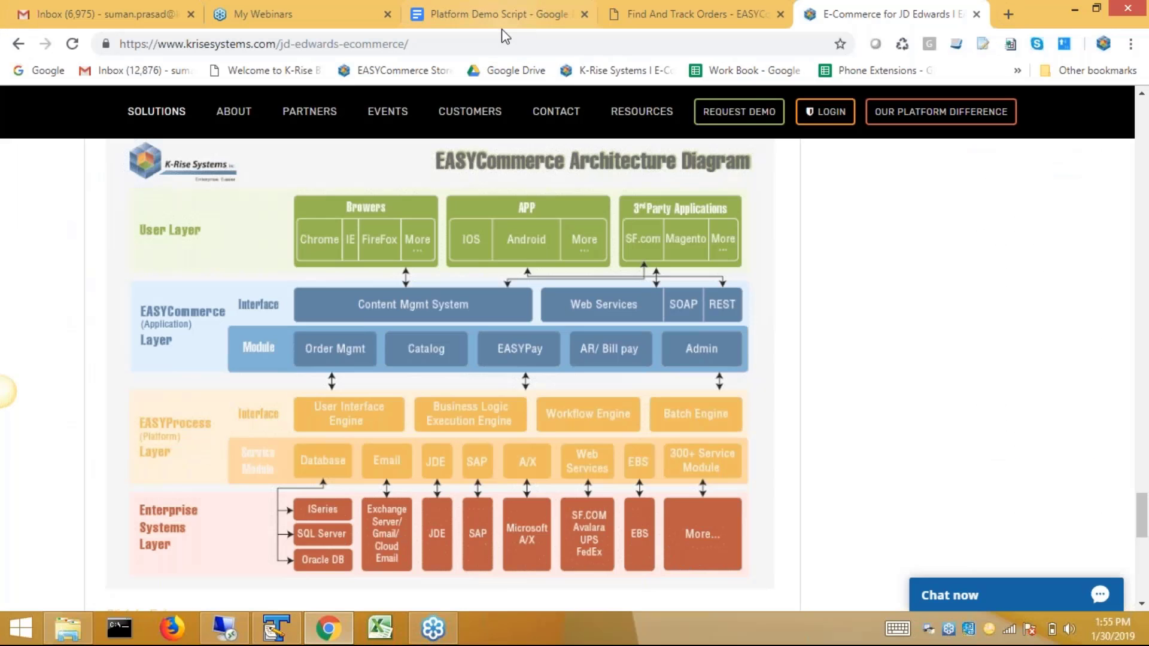
pyautogui.click(646, 13)
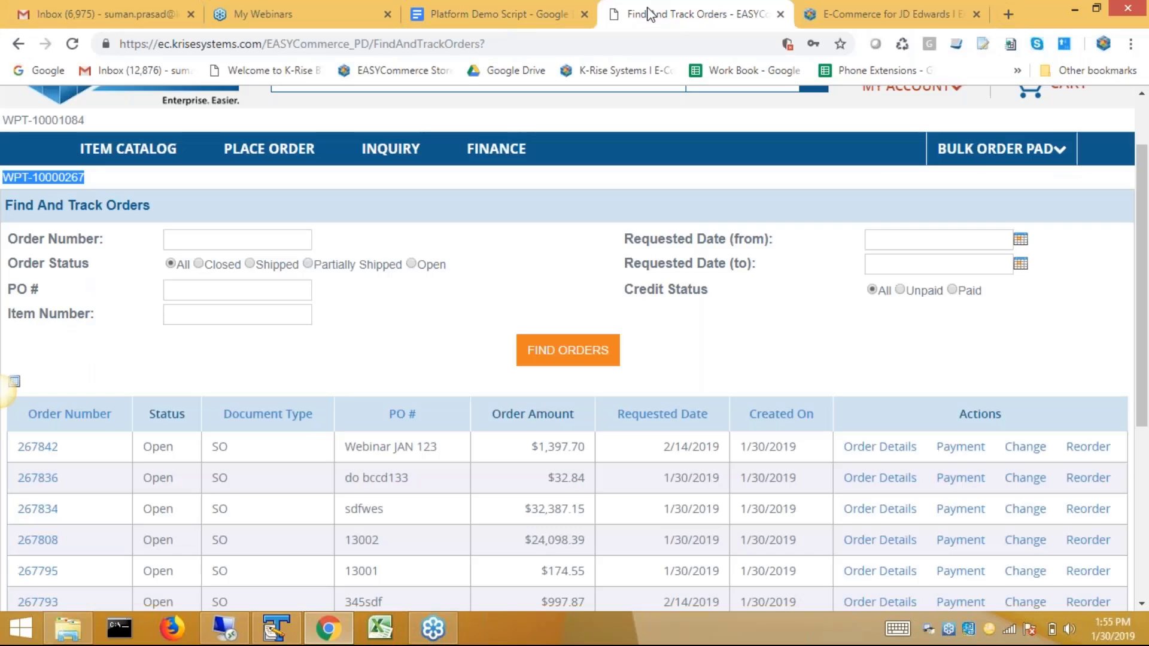
pyautogui.click(550, 357)
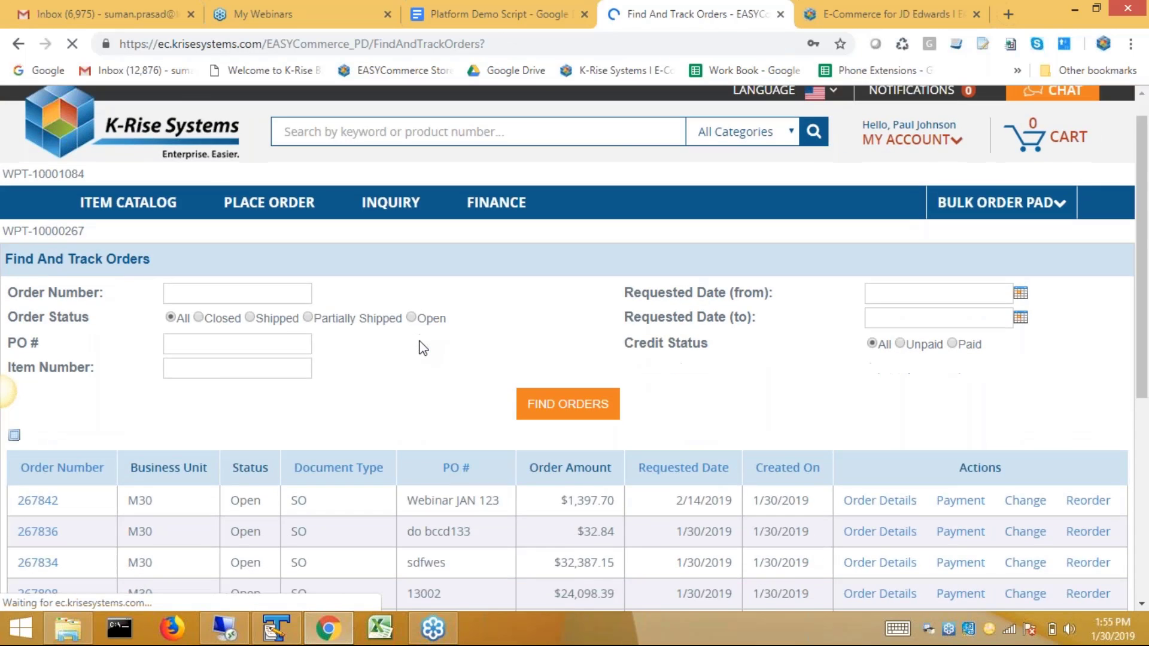
pyautogui.scroll(-3, 423, 347)
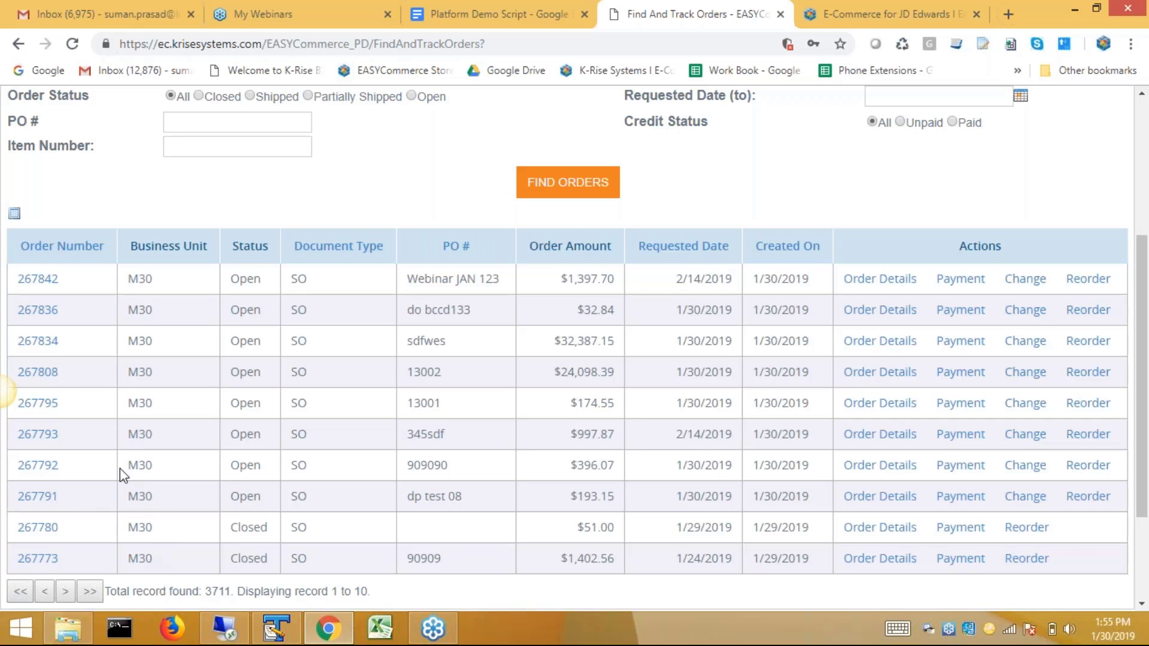
pyautogui.click(225, 628)
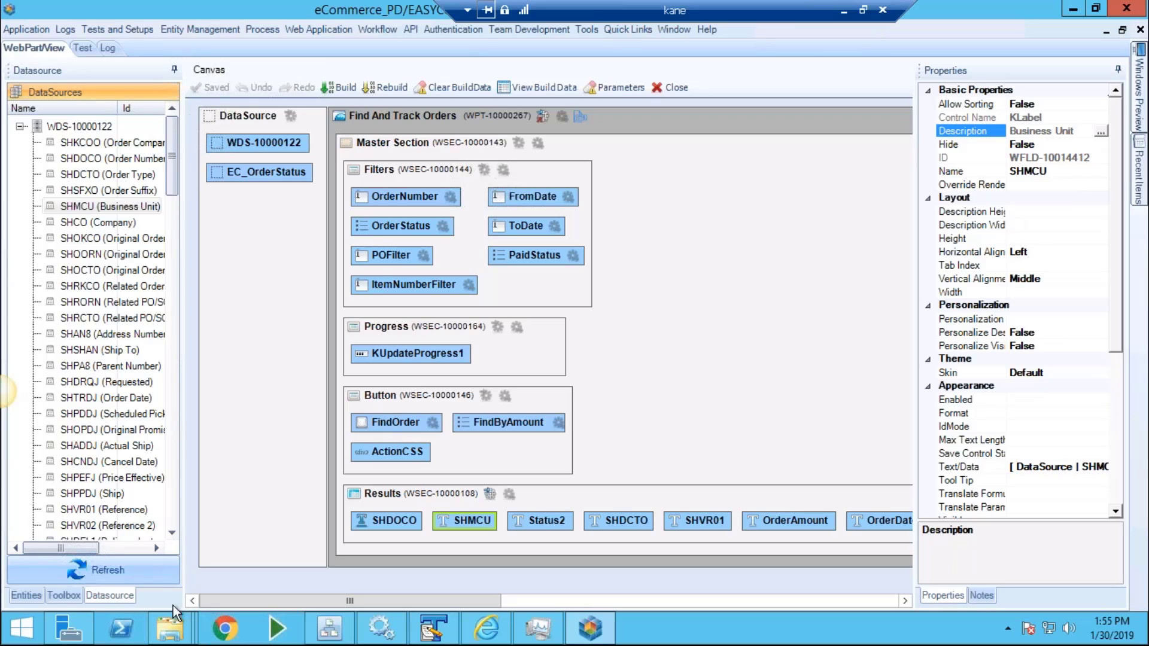
# Drag a Button from K-Rise Web Controls into the Results section, creating WFLD-10014413.
pyautogui.click(64, 595)
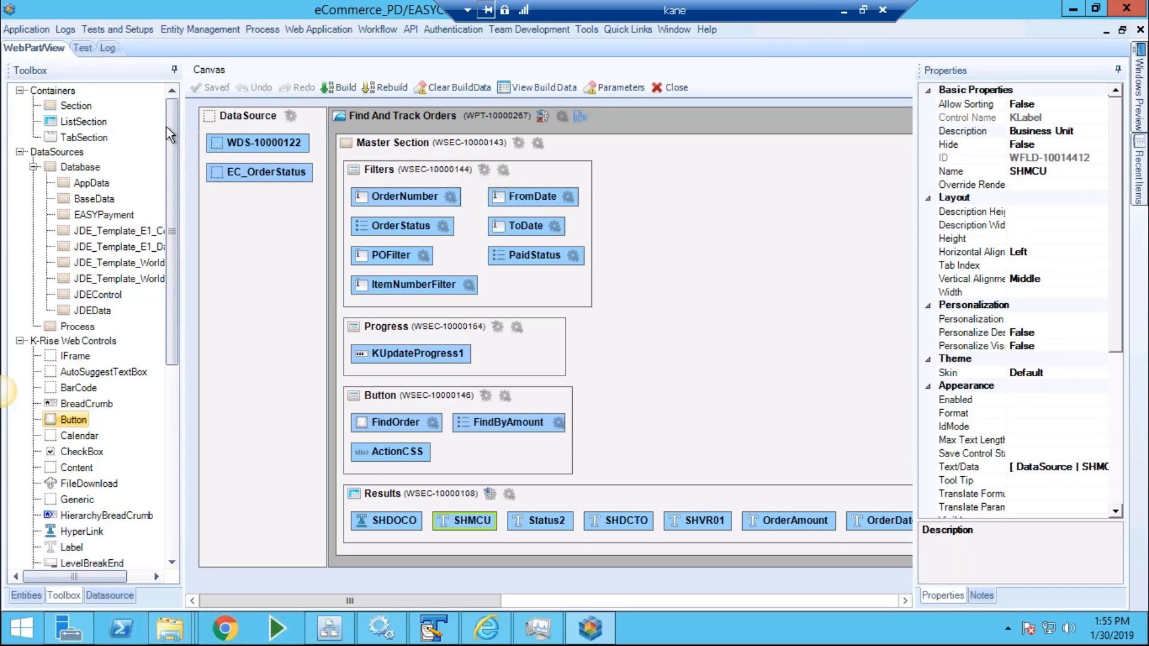
pyautogui.scroll(-3, 177, 411)
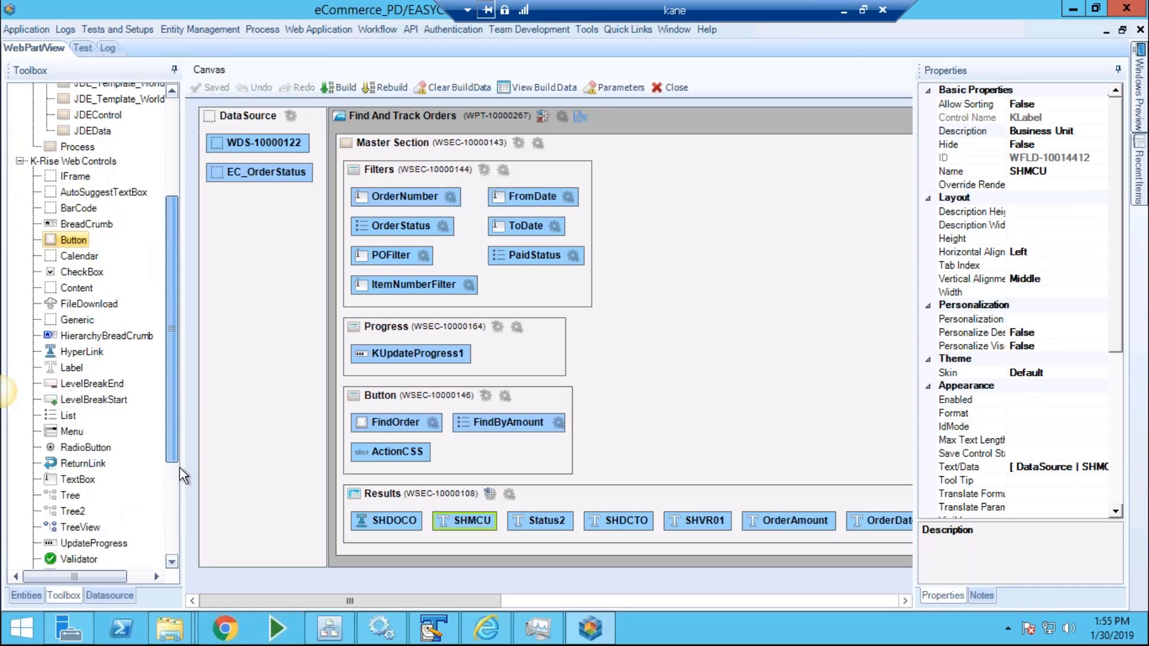
pyautogui.moveTo(50, 299)
pyautogui.mouseDown()
pyautogui.moveTo(249, 376)
pyautogui.moveTo(852, 530)
pyautogui.moveTo(902, 536)
pyautogui.moveTo(818, 518)
pyautogui.moveTo(912, 527)
pyautogui.moveTo(816, 519)
pyautogui.mouseUp()
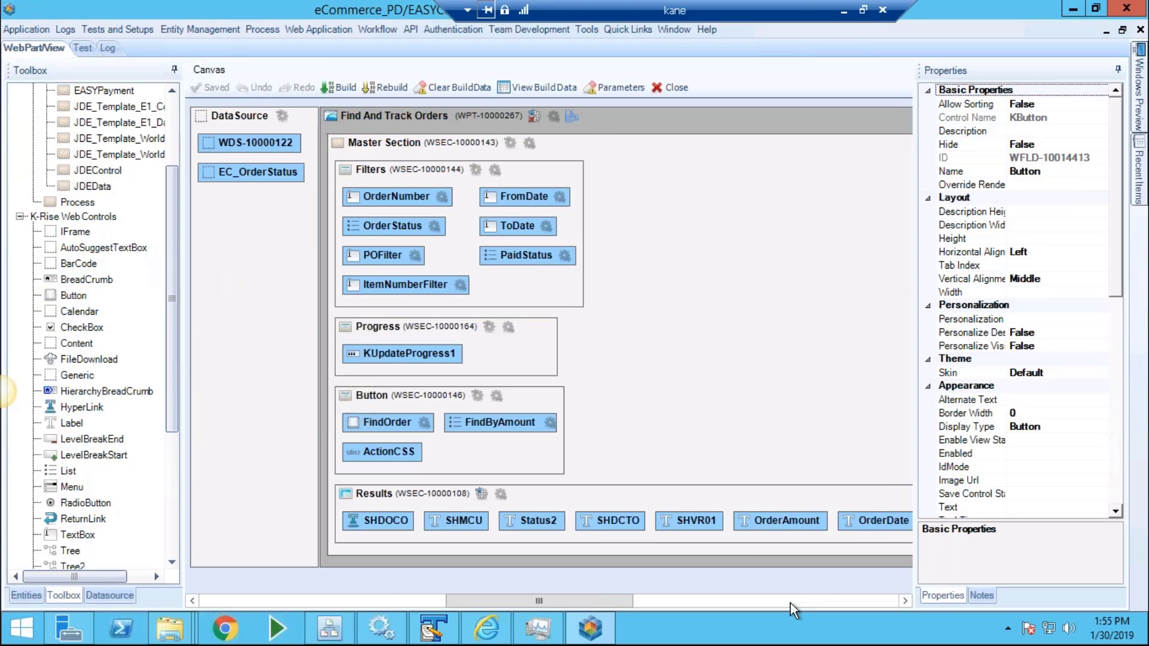
pyautogui.click(790, 602)
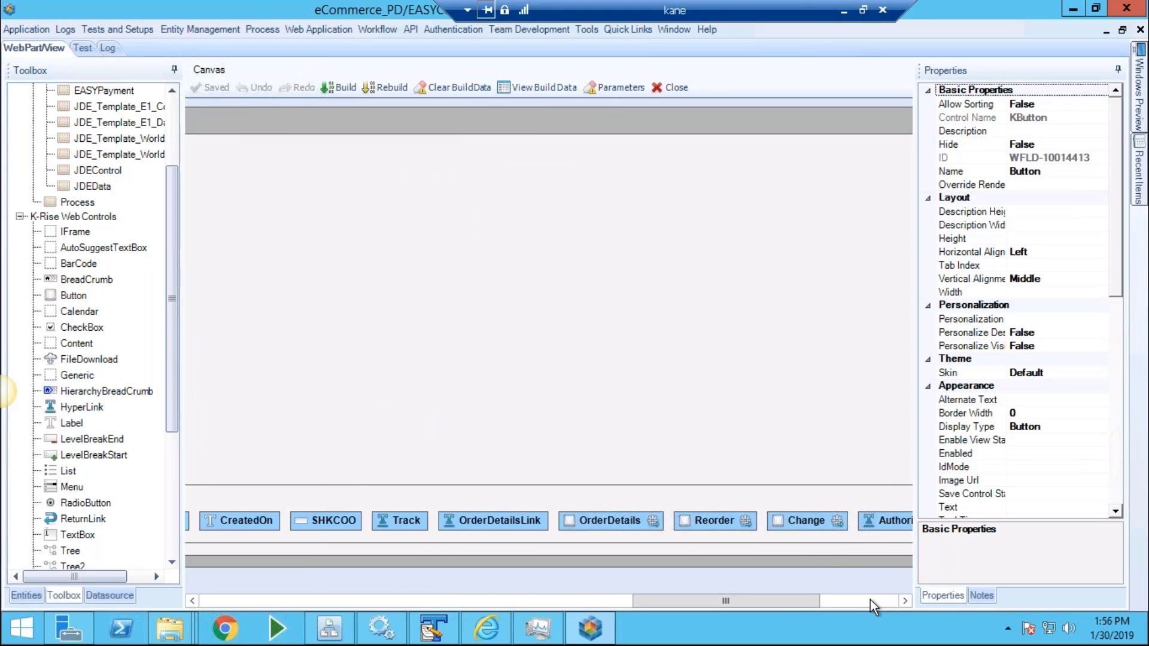
# Set the new button's Text property to Contact My Rep and save it.
pyautogui.click(846, 597)
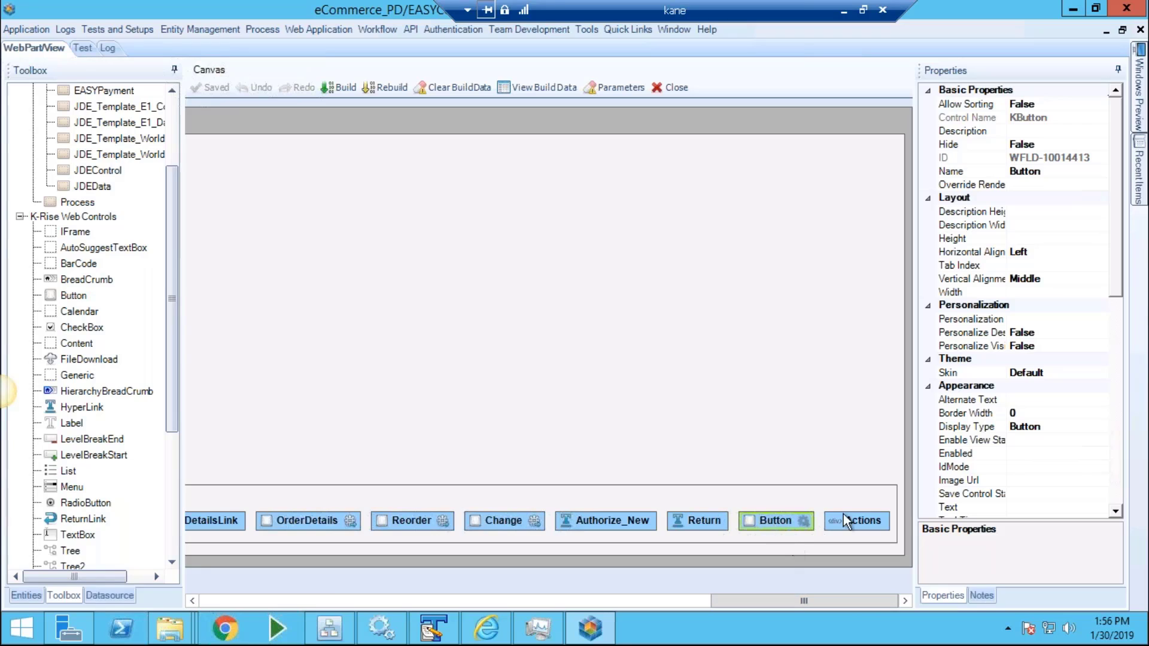
pyautogui.click(1058, 508)
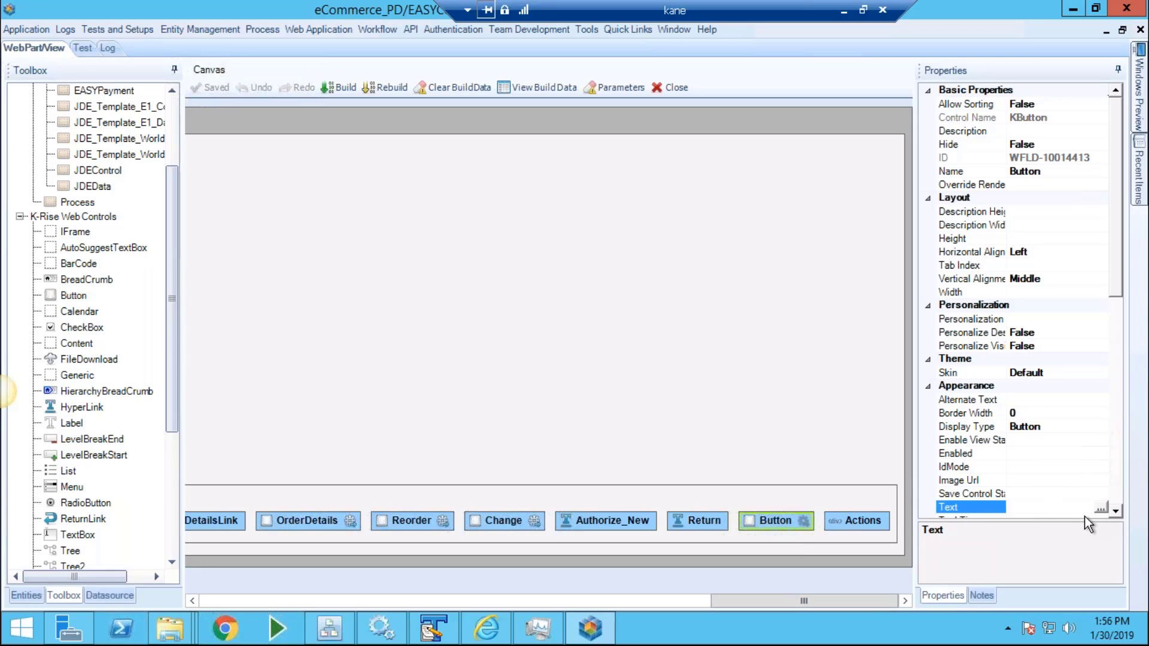
pyautogui.click(1097, 508)
pyautogui.write('Con')
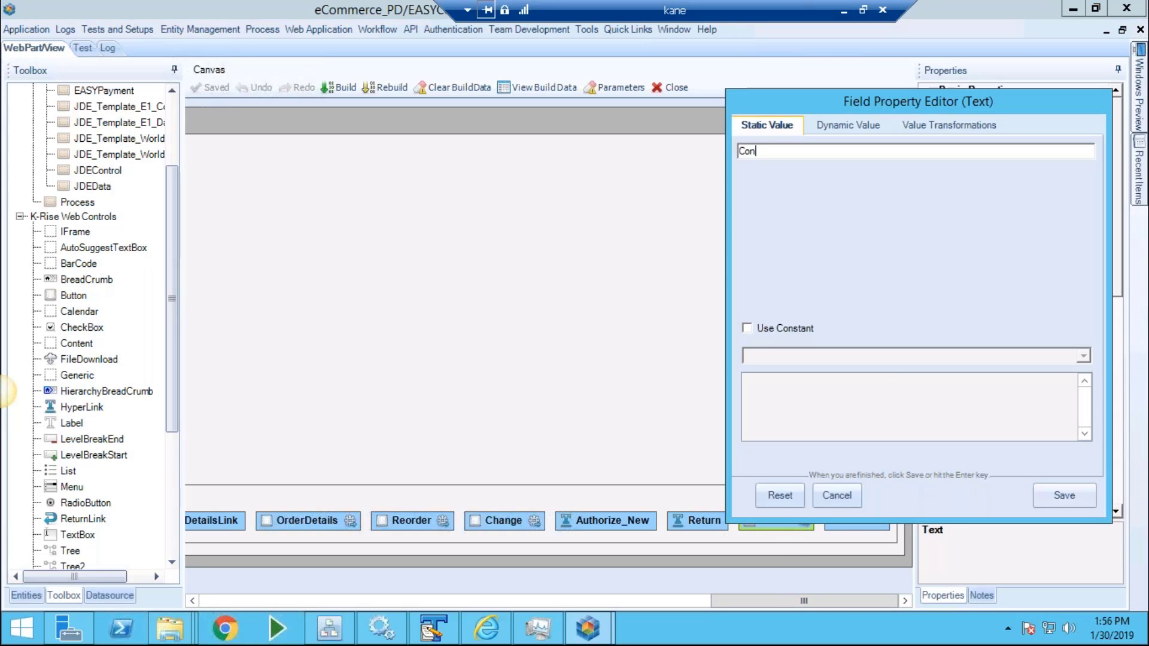
pyautogui.write('tact My Rep')
pyautogui.click(1049, 490)
# Check in the portal that Contact My Rep appears on every order row, then return.
pyautogui.moveTo(675, 5)
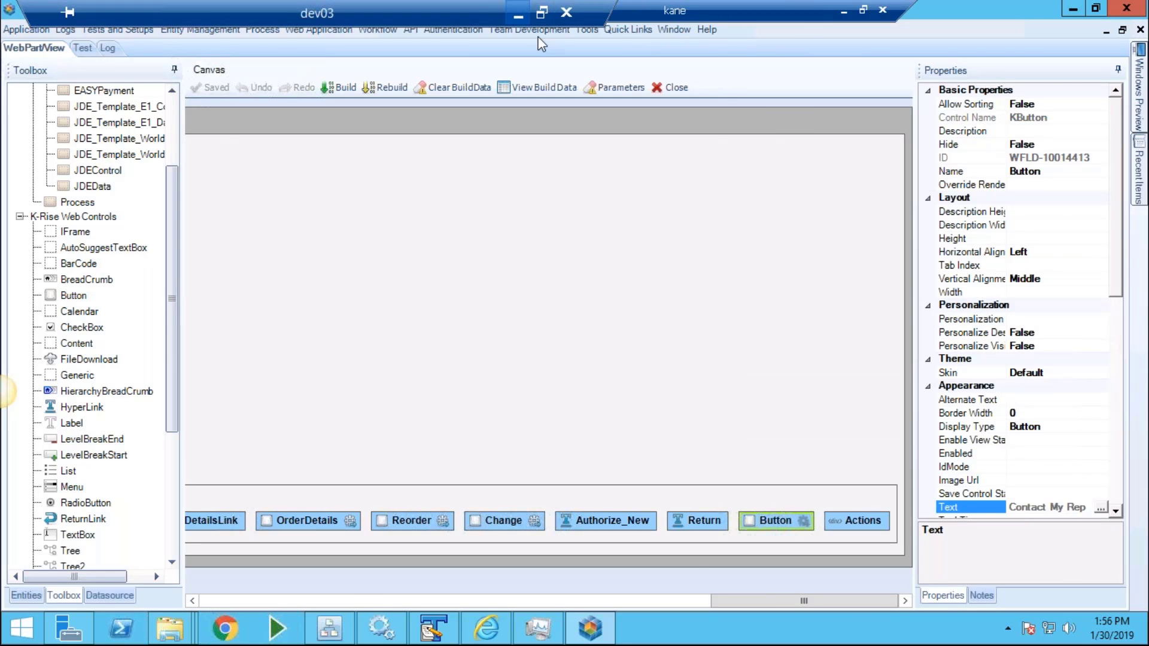
pyautogui.click(518, 10)
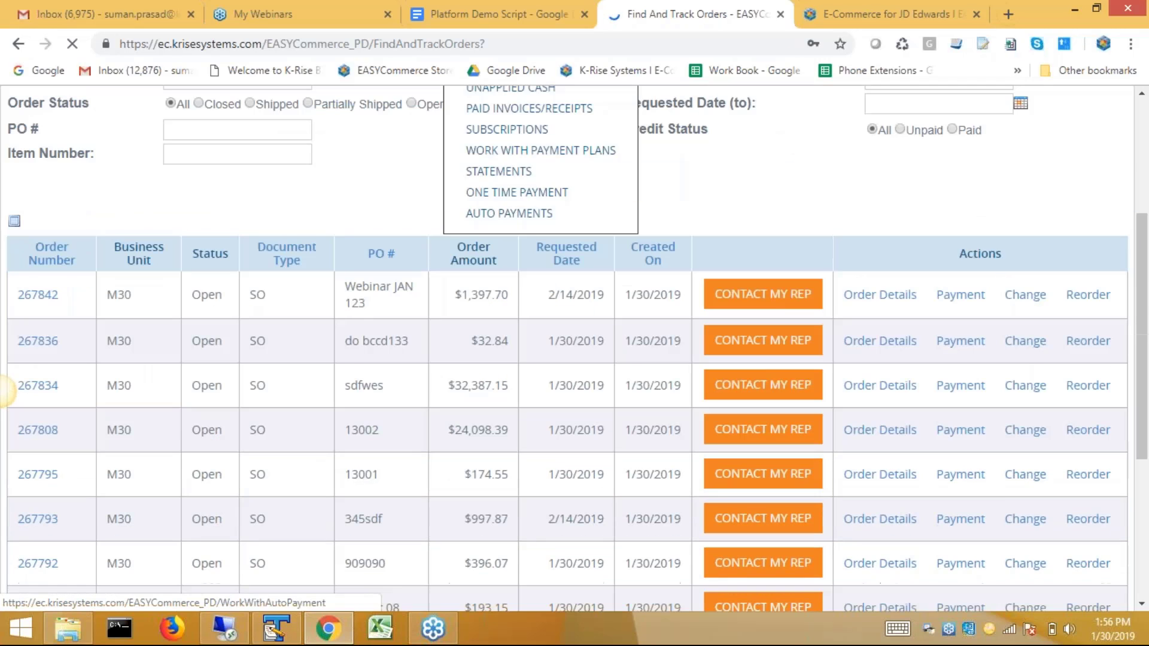
pyautogui.click(216, 632)
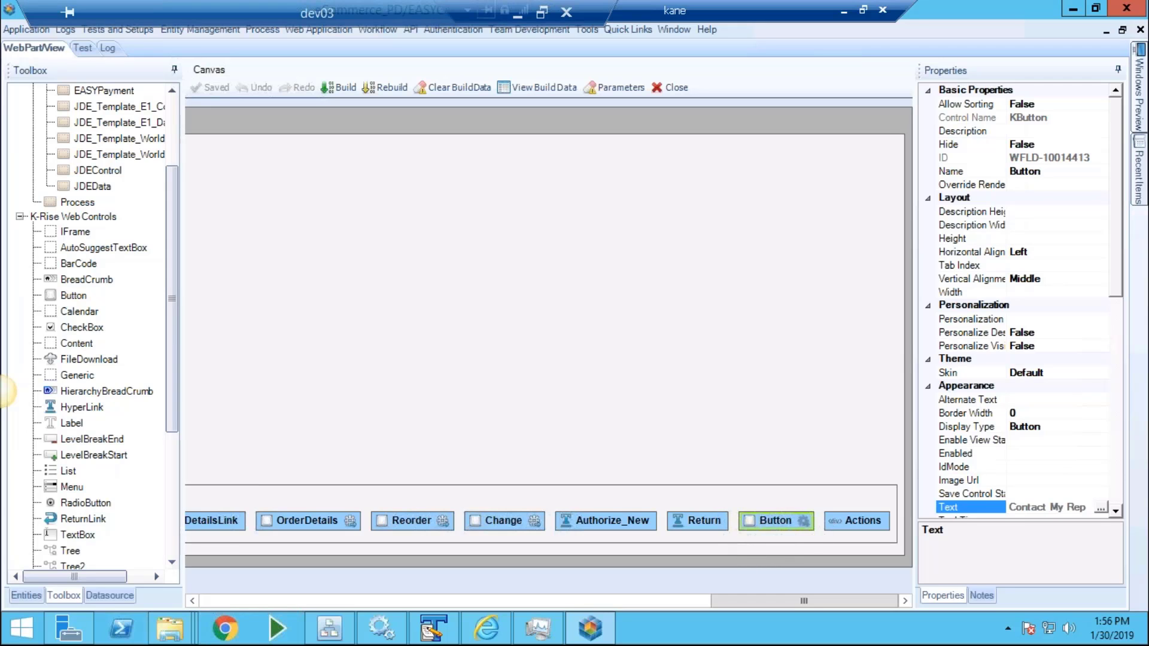
# Open the empty process (Start and Terminate only) behind button WFLD-10014413.
pyautogui.doubleClick(802, 522)
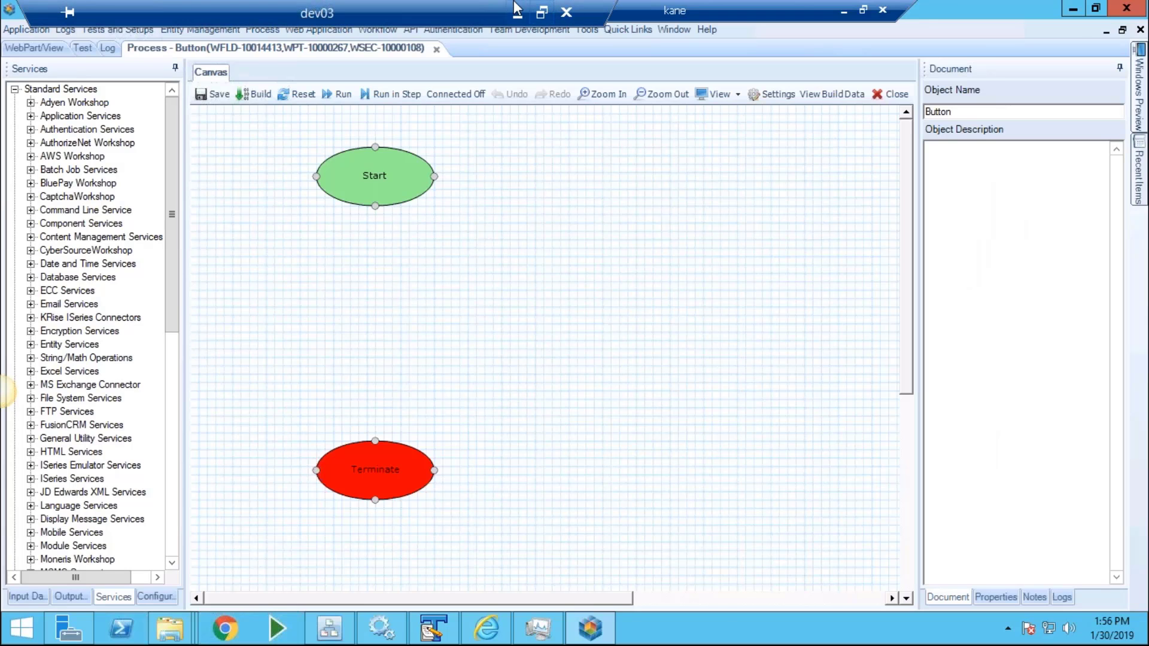
pyautogui.click(525, 11)
pyautogui.click(871, 16)
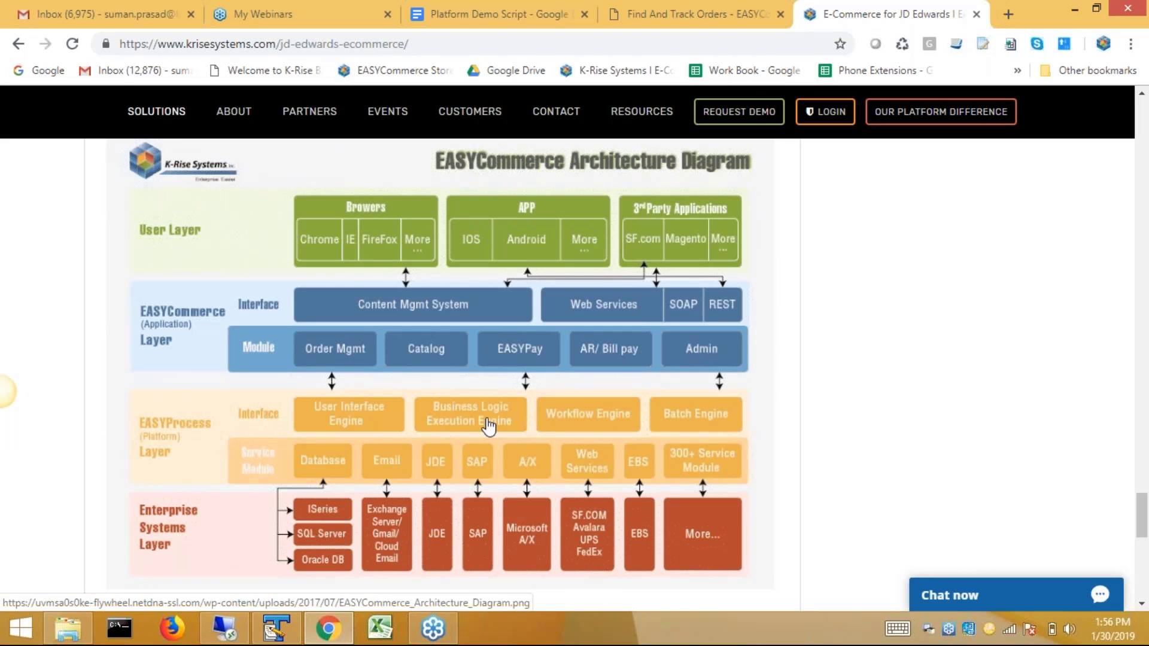
pyautogui.click(225, 628)
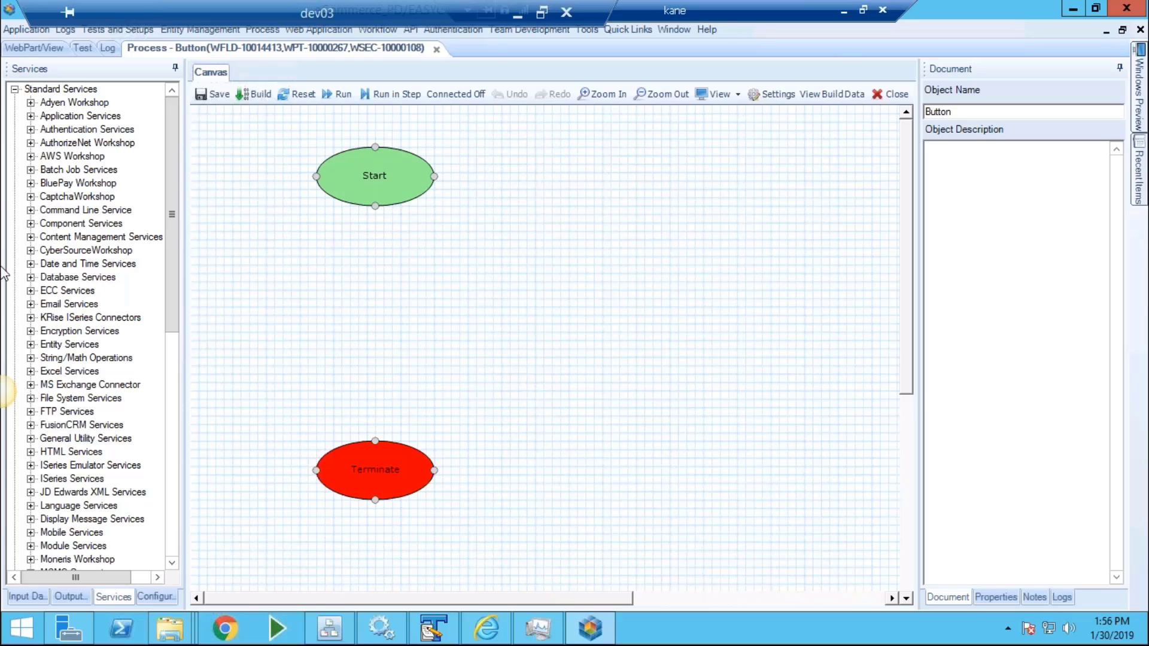
# Expand Database Services > Inquire in Services and select JDEData.
pyautogui.click(30, 277)
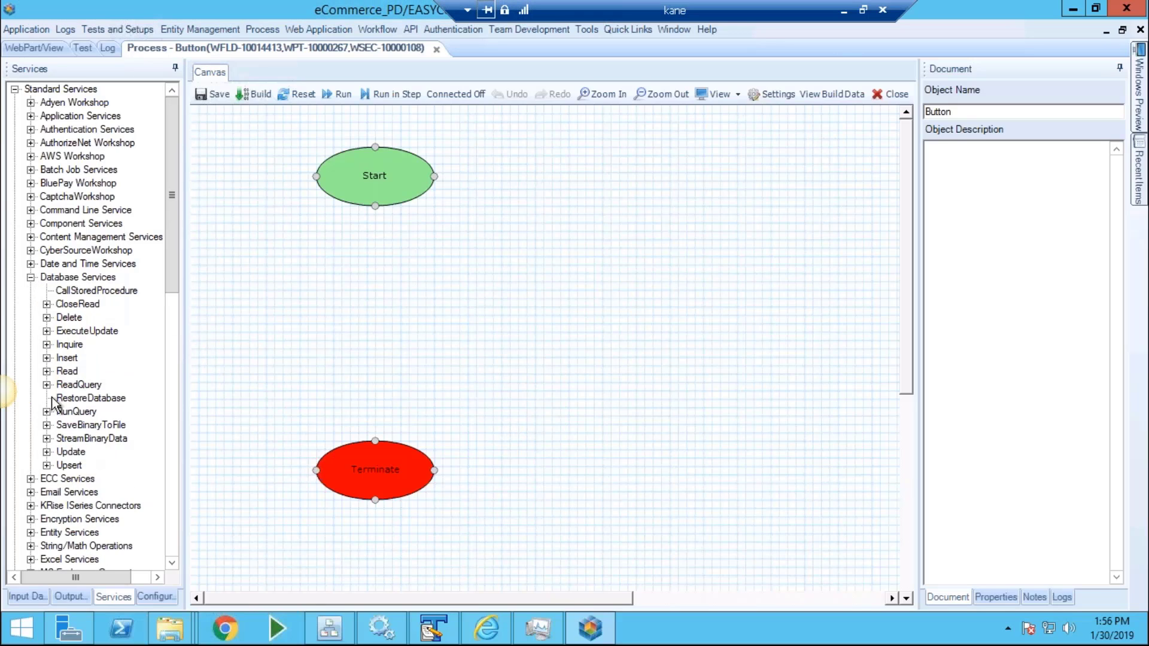
pyautogui.click(46, 344)
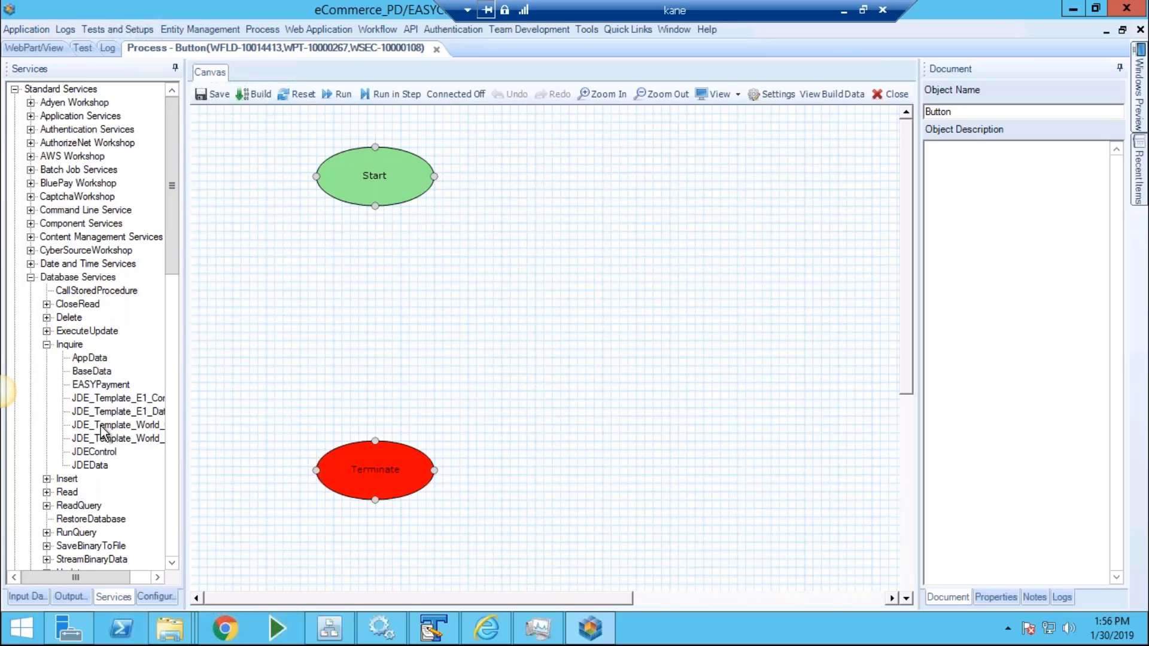
pyautogui.click(93, 466)
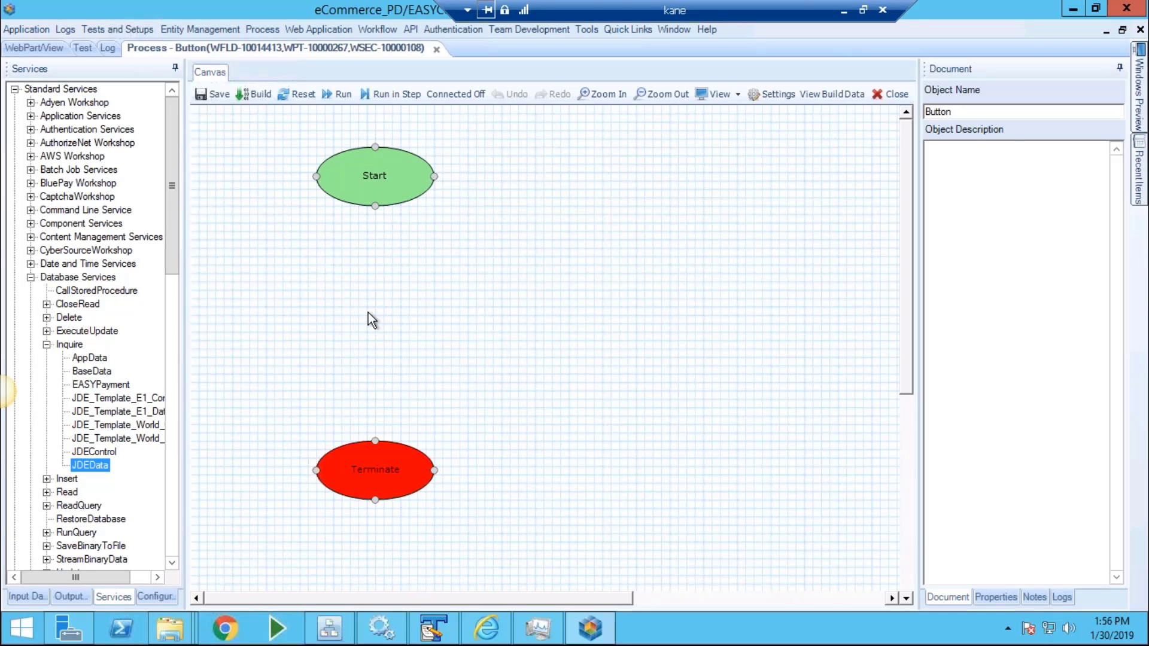
# Place a JDEData Inquire block linked from Start, name it GetTrackingNumber, and open its configuration.
pyautogui.moveTo(91, 466); pyautogui.dragTo(363, 306)
pyautogui.moveTo(375, 206); pyautogui.dragTo(393, 305)
pyautogui.press('F2')
pyautogui.write('GetTrackingNumber')
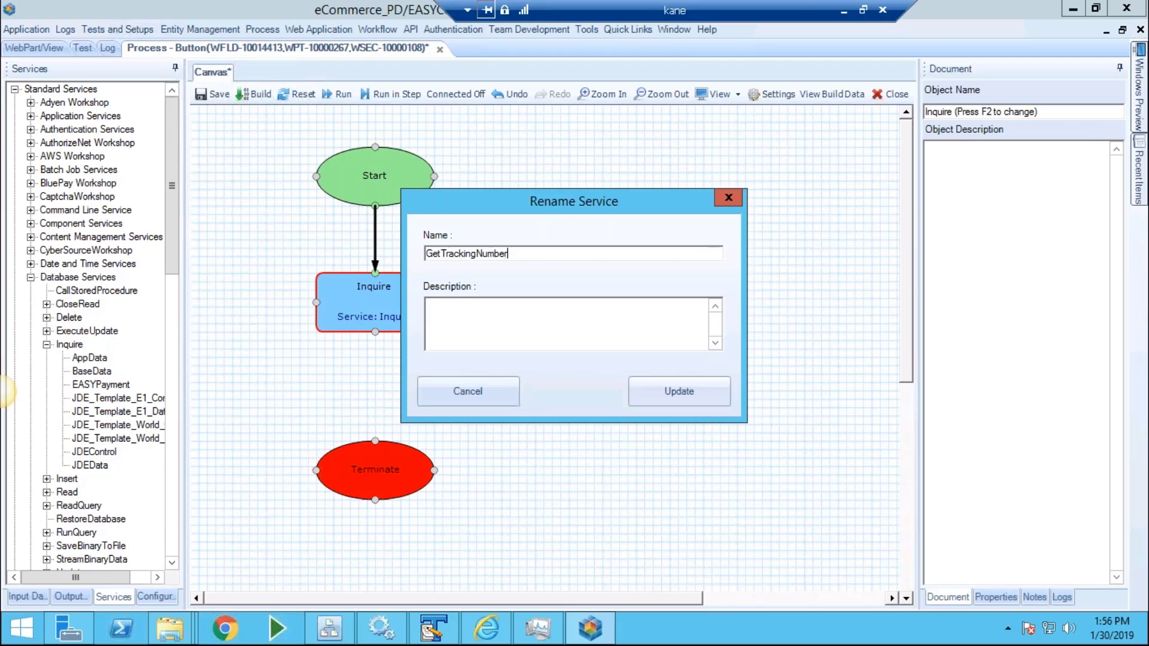
pyautogui.press('Return')
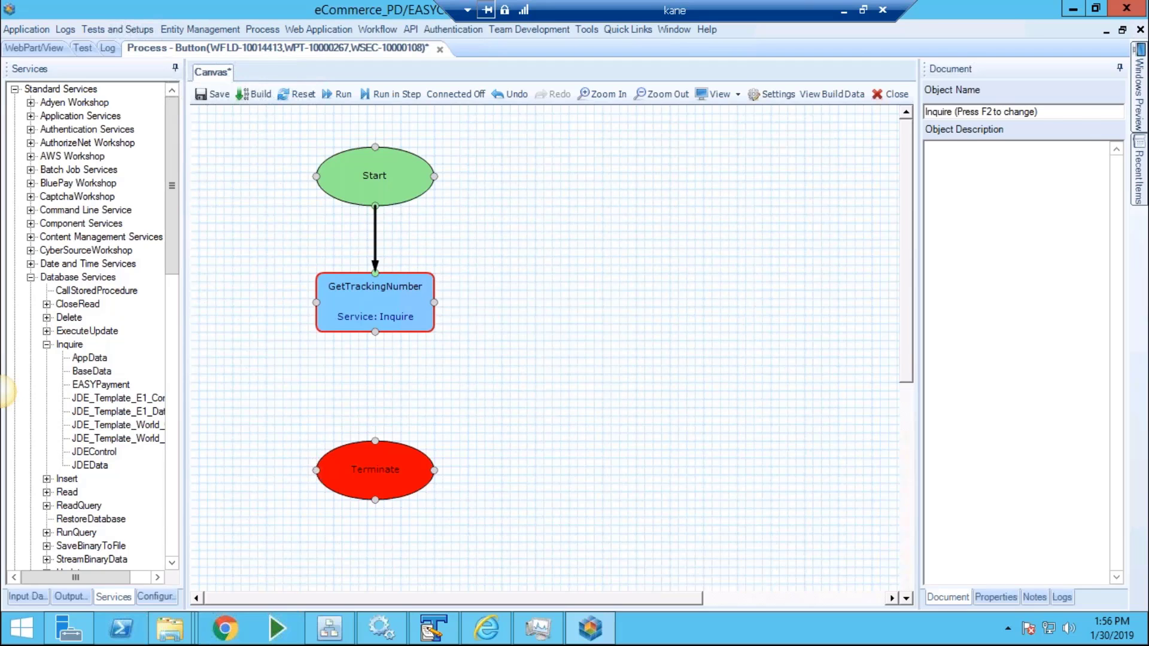
pyautogui.doubleClick(368, 291)
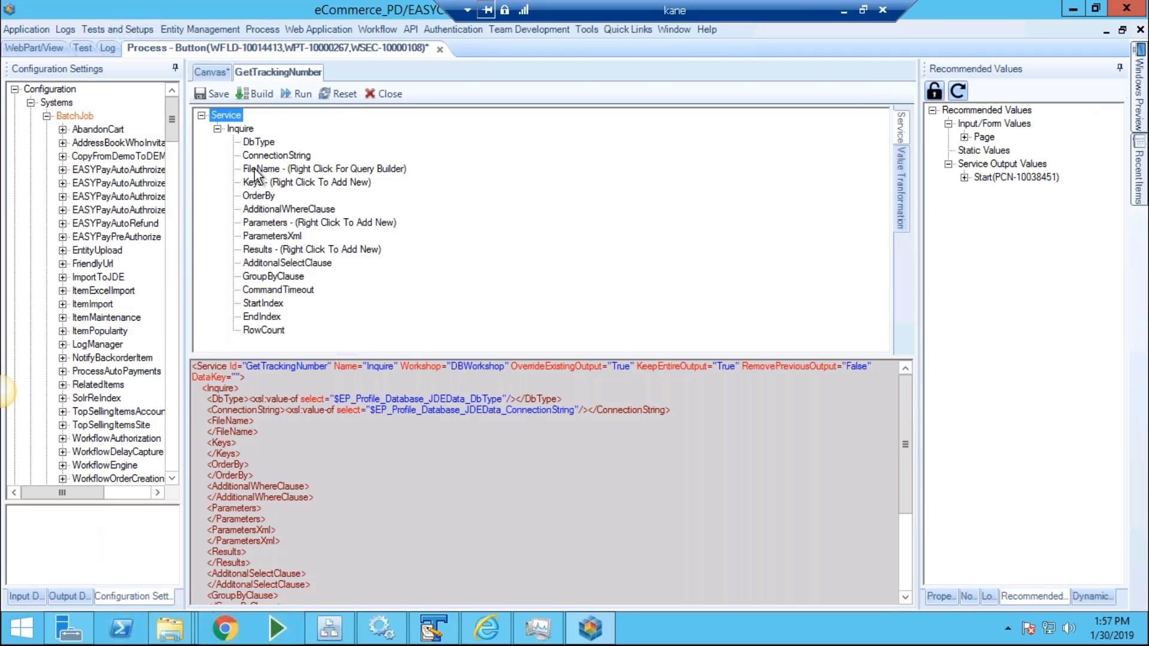
# Set GetTrackingNumber's FileName to table F554210 from the recommended Tables list.
pyautogui.click(257, 170)
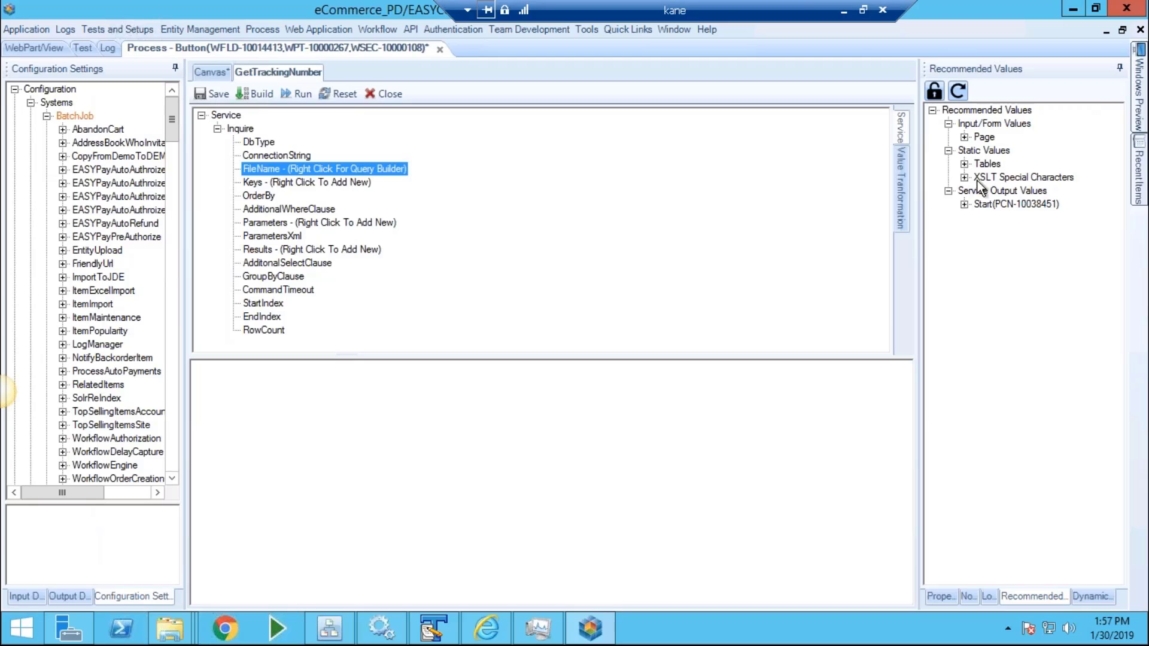
pyautogui.click(964, 164)
pyautogui.click(995, 220)
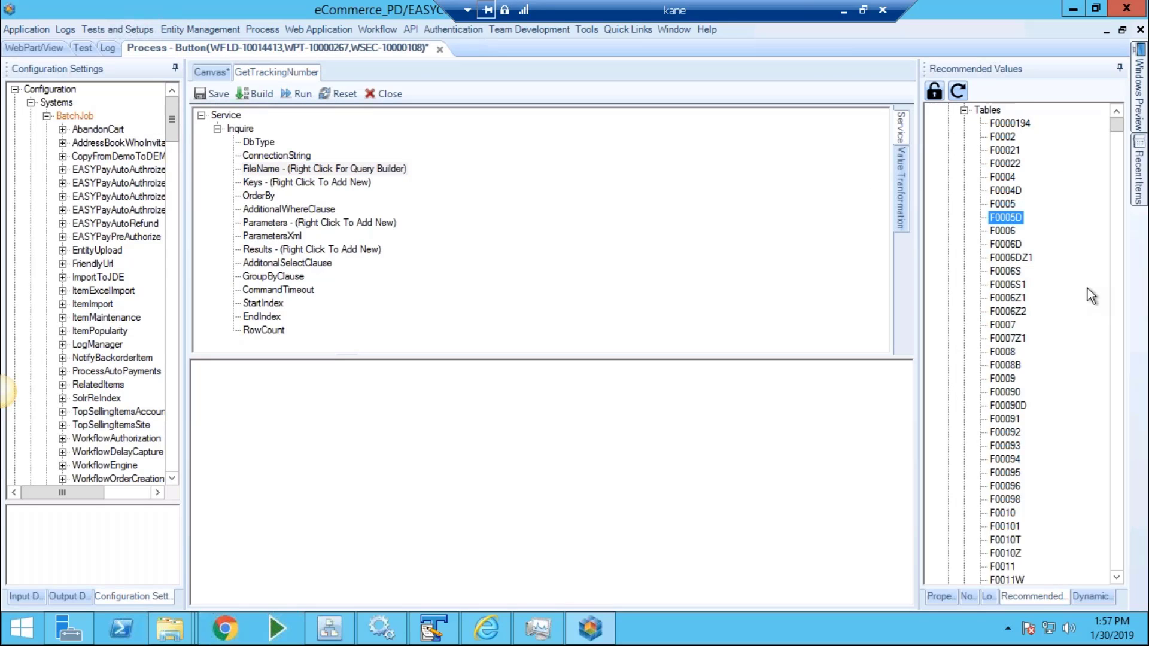
pyautogui.write('f55')
pyautogui.scroll(-3, 1086, 288)
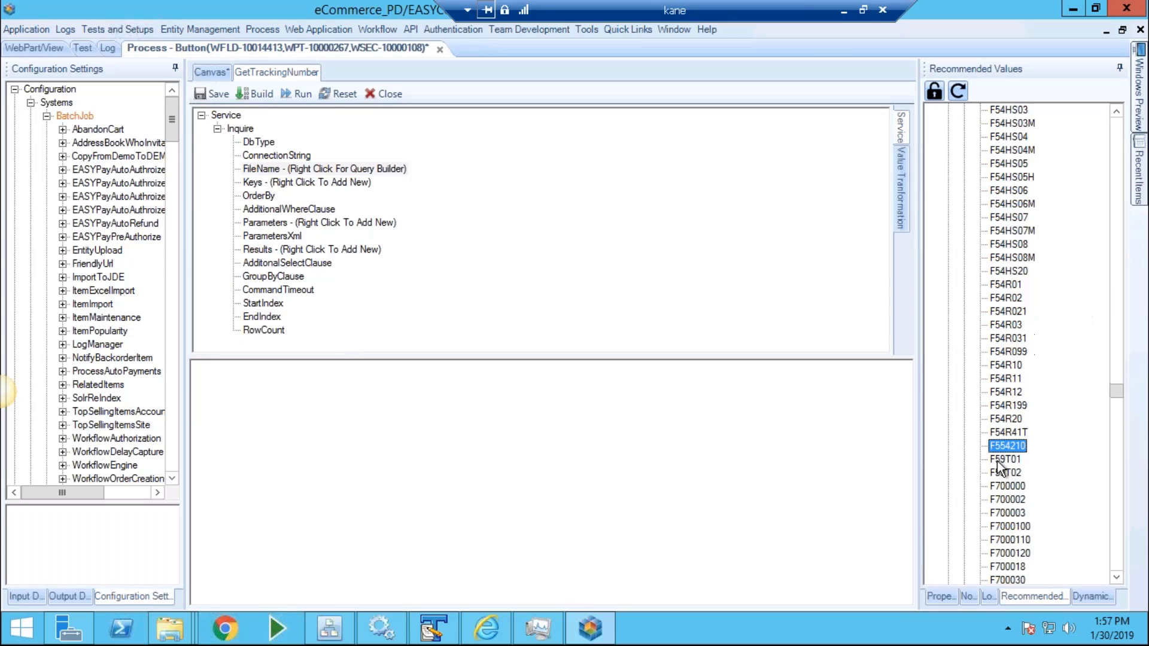
pyautogui.moveTo(1007, 446); pyautogui.dragTo(909, 473)
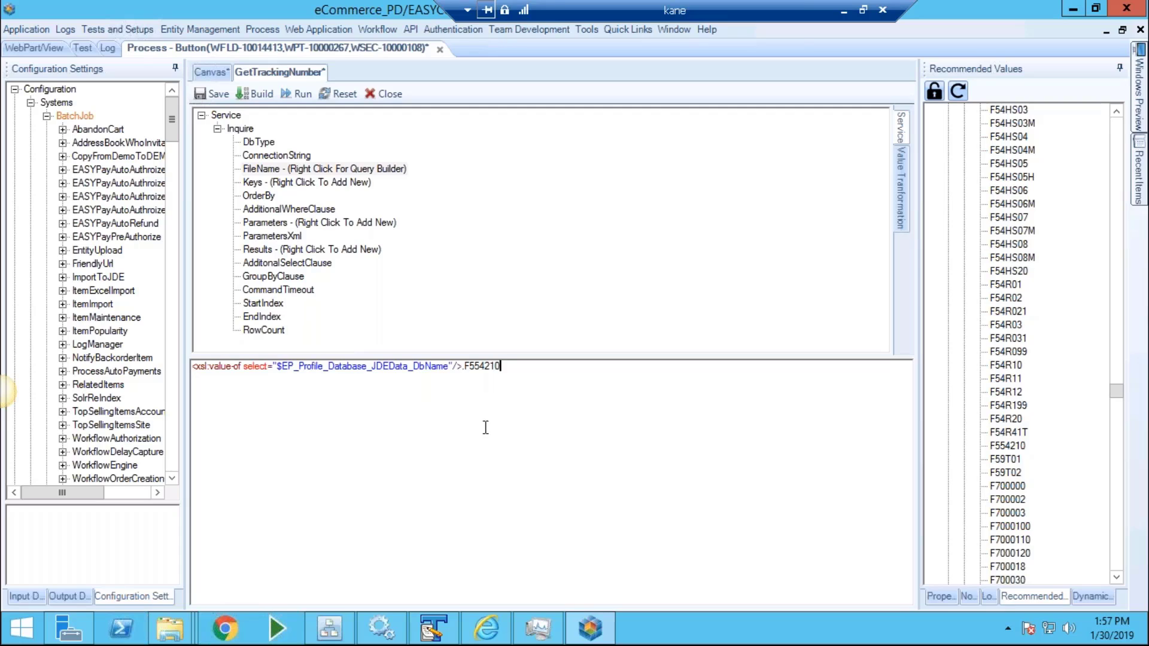
# Add a key matching column CDDOCO to the page's SHDOCO order number field.
pyautogui.rightClick(276, 187)
pyautogui.click(335, 192)
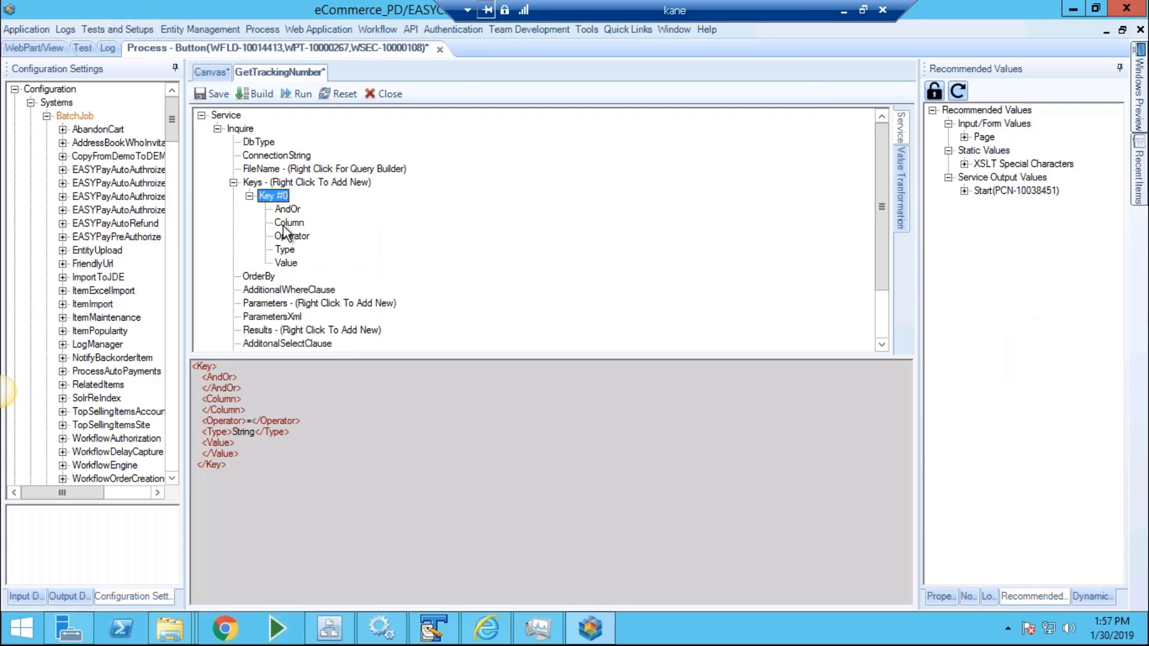
pyautogui.click(285, 224)
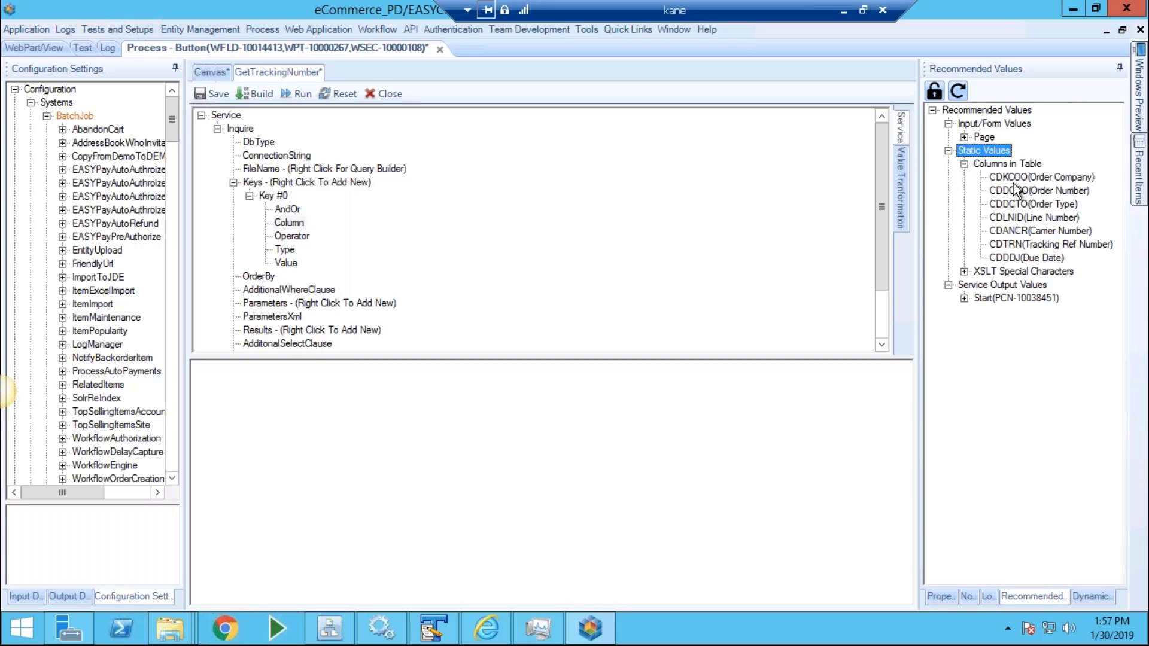
pyautogui.click(1011, 190)
pyautogui.moveTo(682, 446); pyautogui.dragTo(656, 423)
pyautogui.click(285, 264)
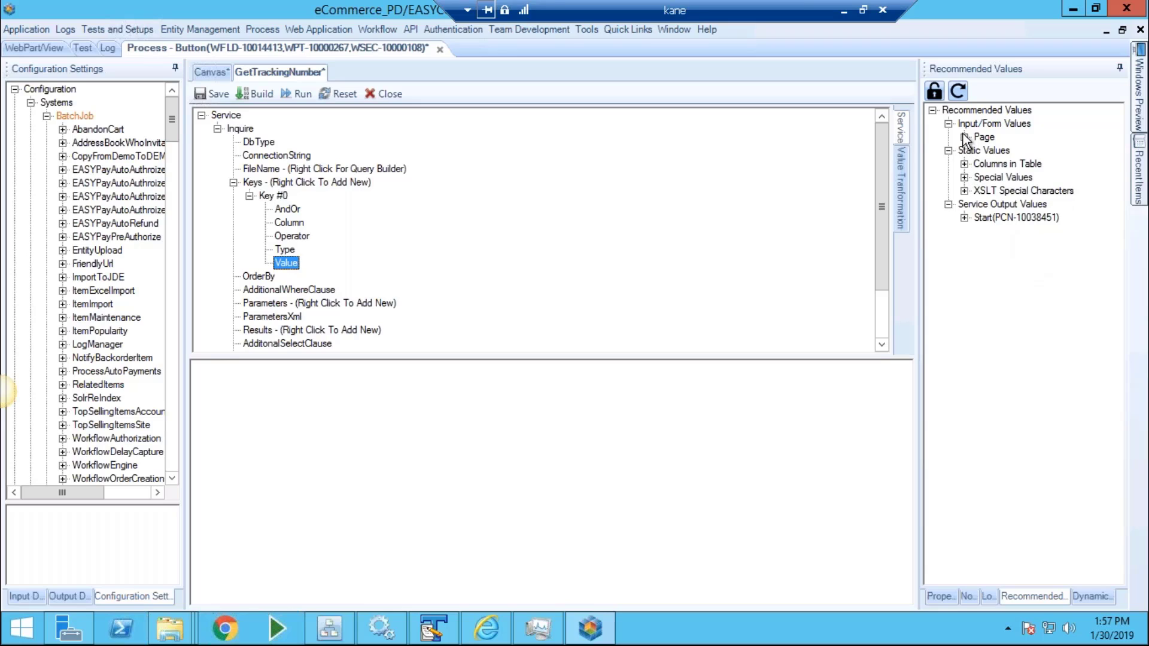
pyautogui.click(975, 148)
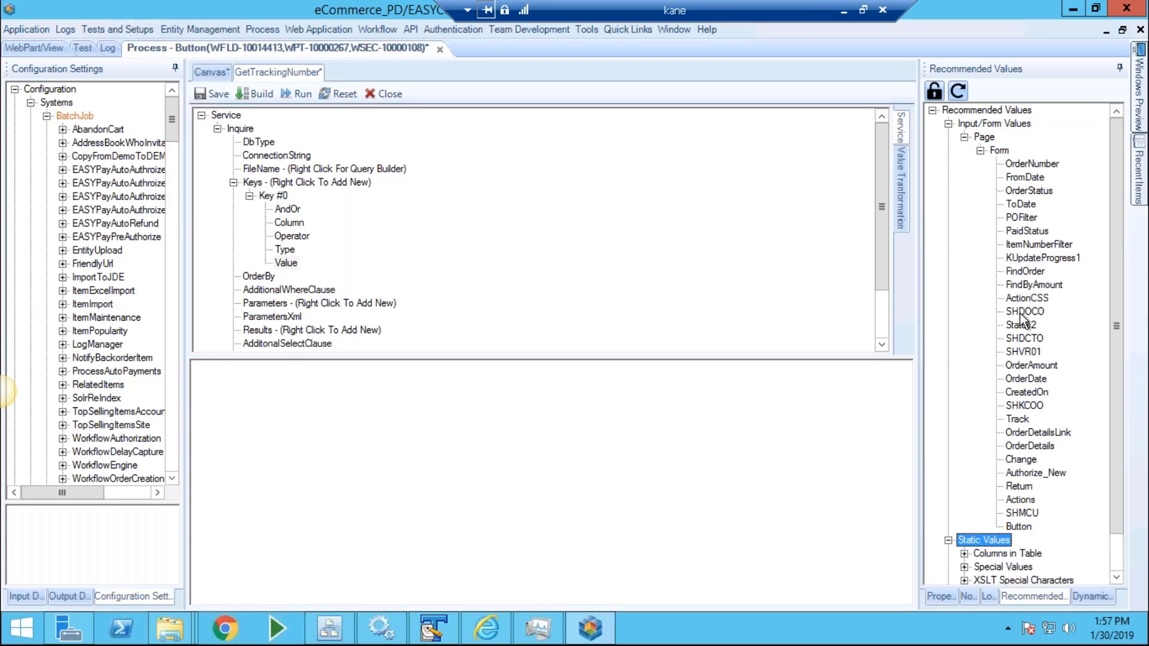
pyautogui.moveTo(1019, 313); pyautogui.dragTo(750, 467)
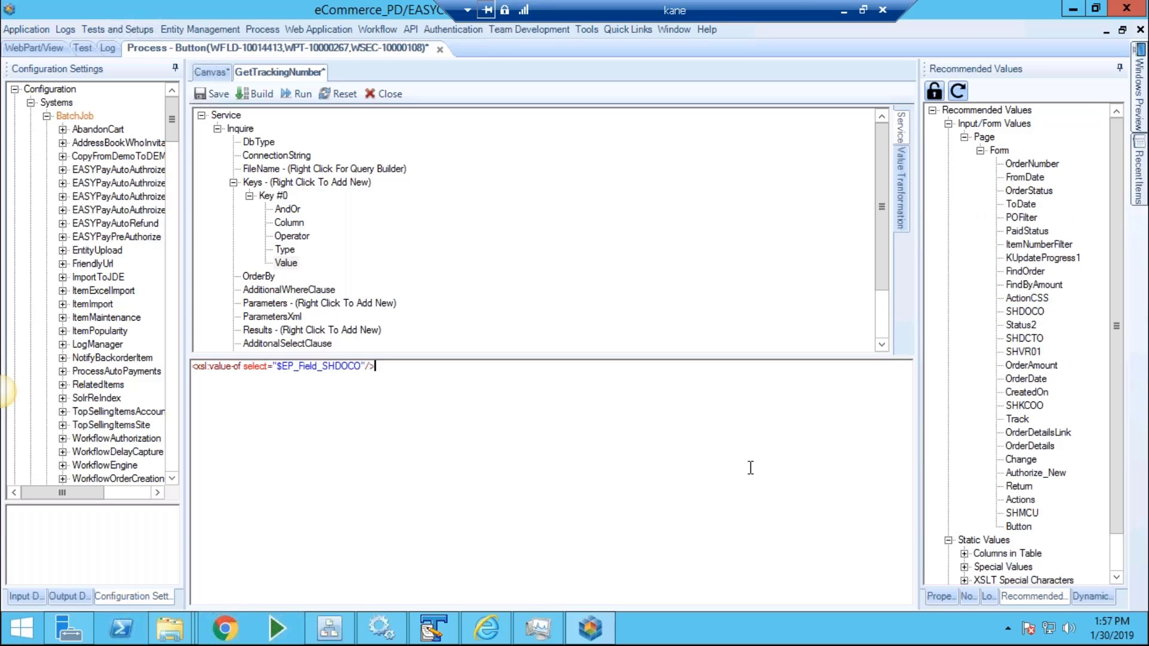
# Add a result returning column CDTRN and save the GetTrackingNumber configuration.
pyautogui.rightClick(267, 331)
pyautogui.click(333, 356)
pyautogui.click(289, 332)
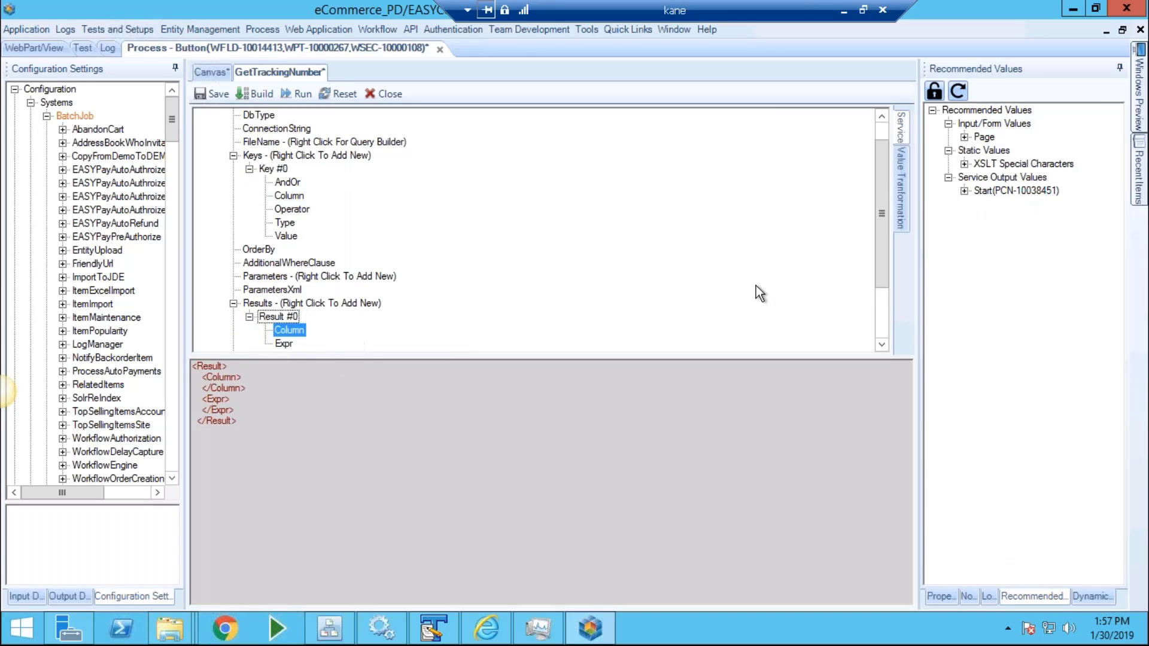
pyautogui.click(964, 163)
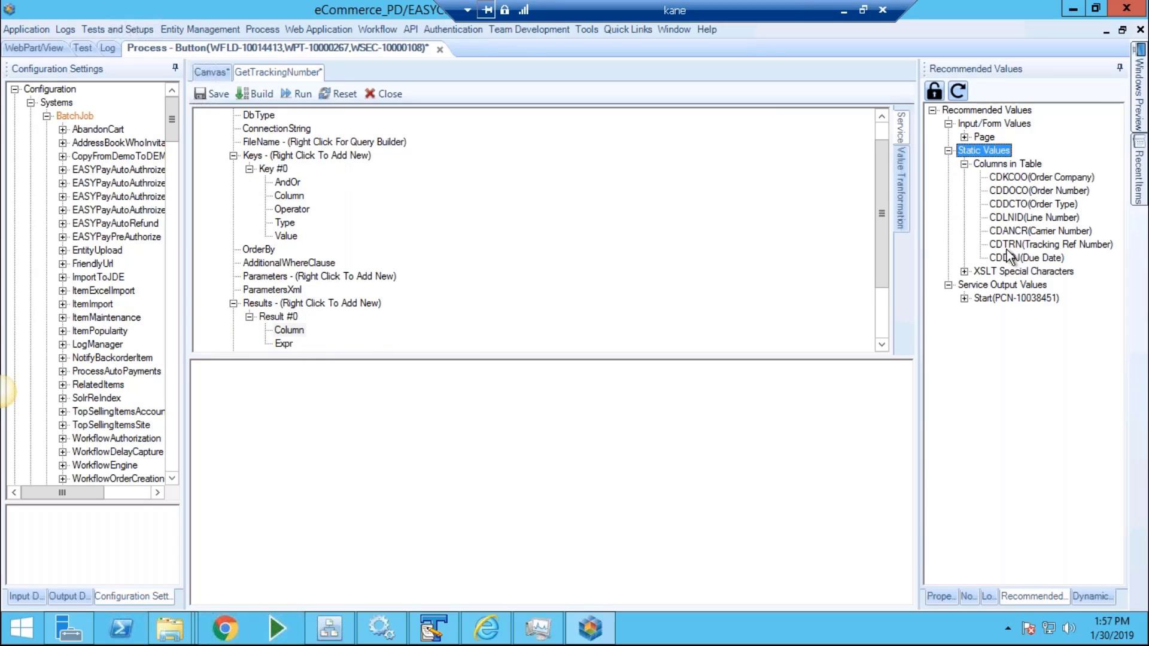
pyautogui.click(707, 447)
pyautogui.write('CDTRN')
pyautogui.click(215, 94)
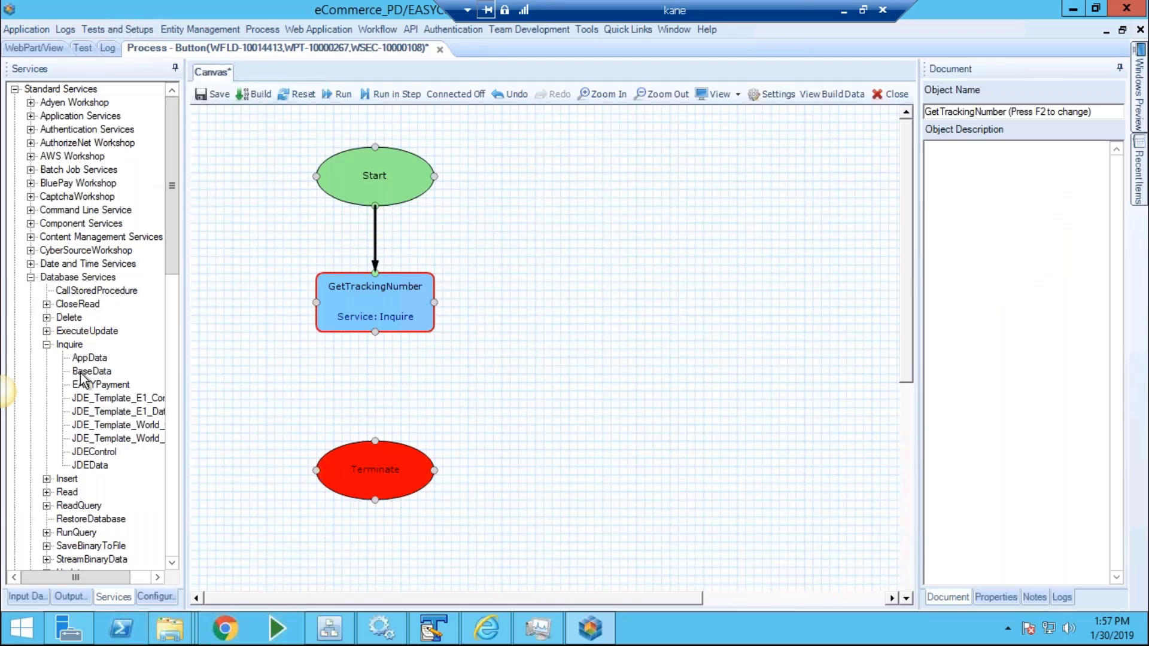
# Drop a second JDEData Inquire block beside GetTrackingNumber, rename it GetAB, and open it.
pyautogui.moveTo(90, 465); pyautogui.dragTo(588, 306)
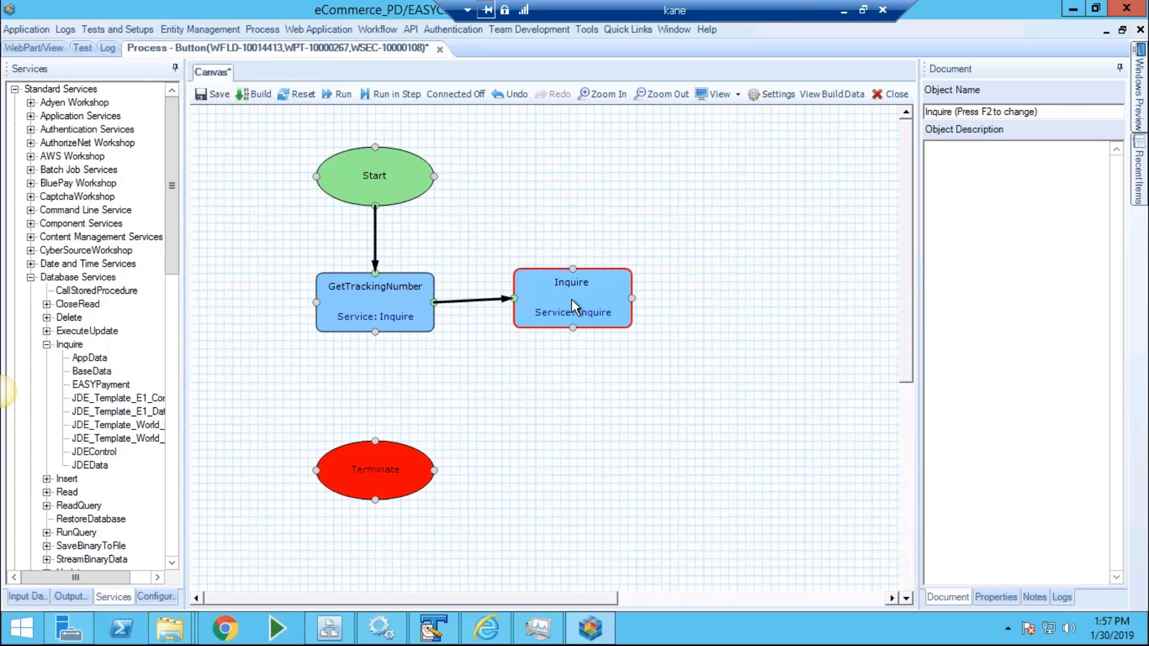
pyautogui.press('F2')
pyautogui.write('GetAB')
pyautogui.press('Return')
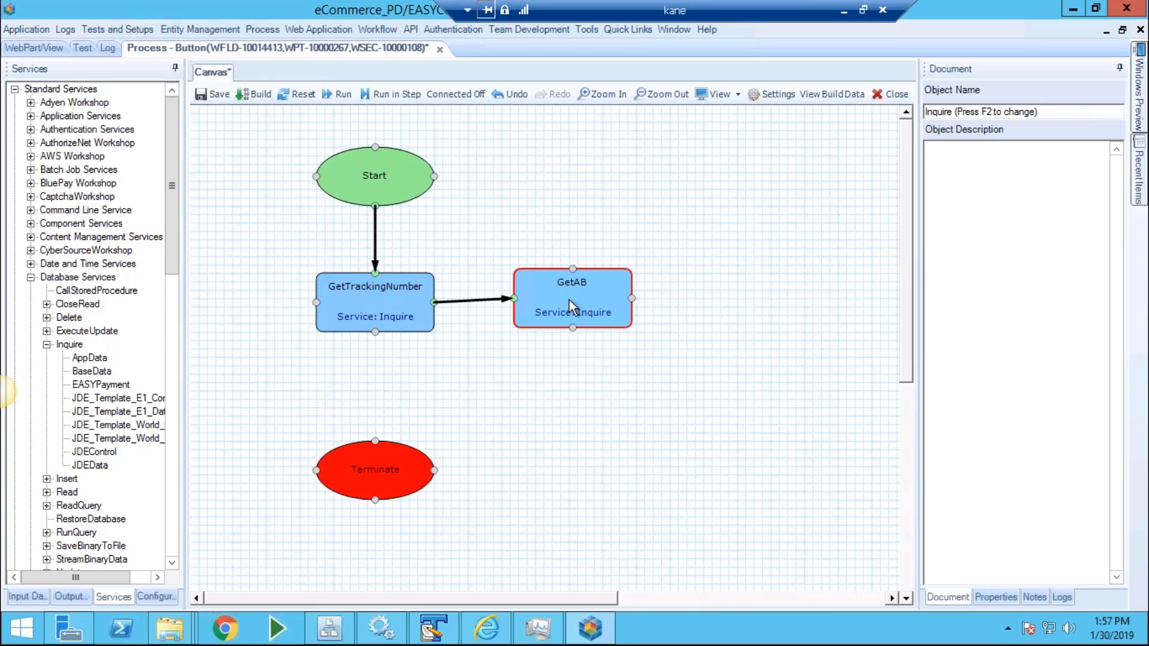
pyautogui.doubleClick(572, 299)
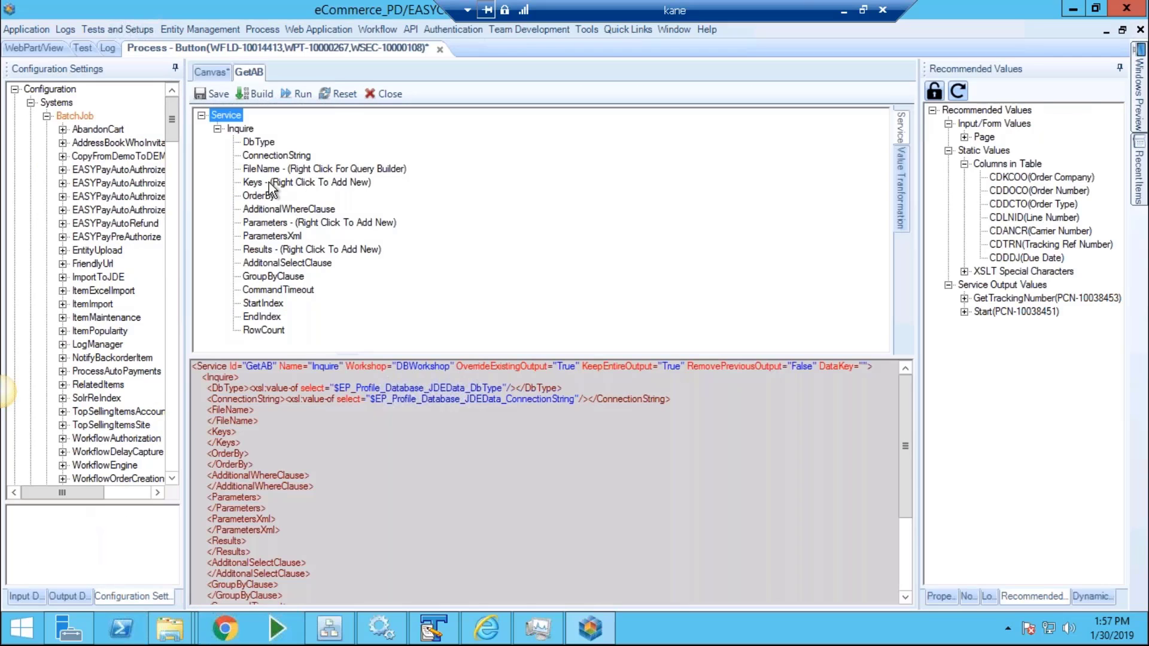
# Use Query Builder to inner-join F0101 and F0116 on ABAN8 = ALAN8 as GetAB's FileName.
pyautogui.rightClick(275, 170)
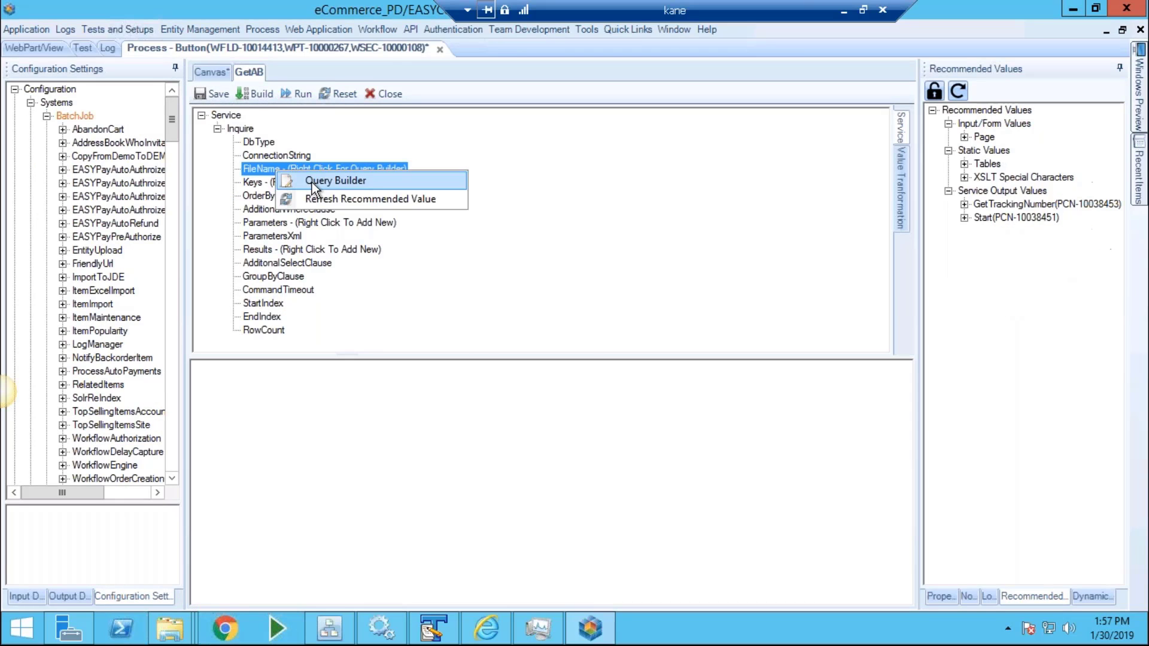
pyautogui.click(326, 180)
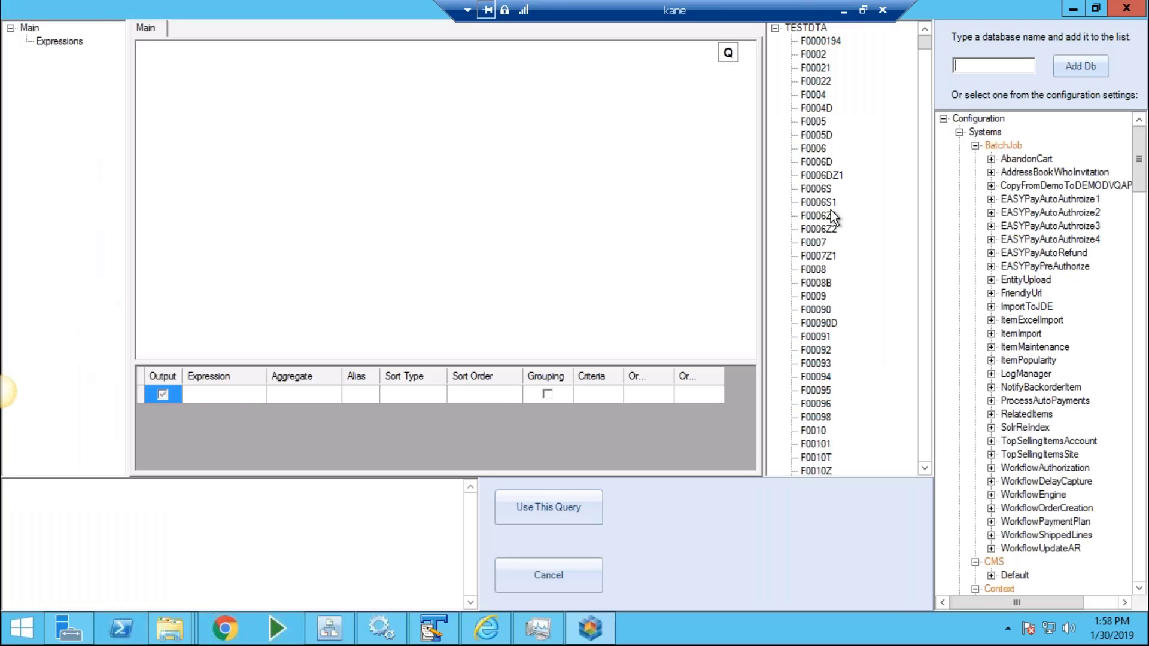
pyautogui.click(819, 202)
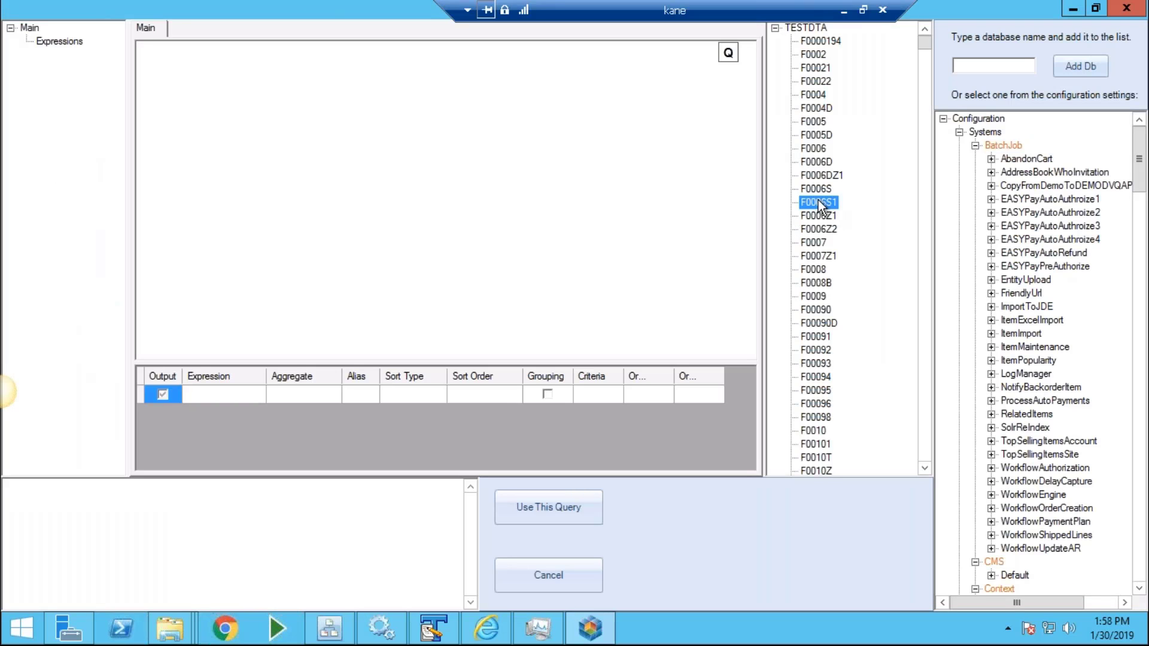
pyautogui.write('F0101')
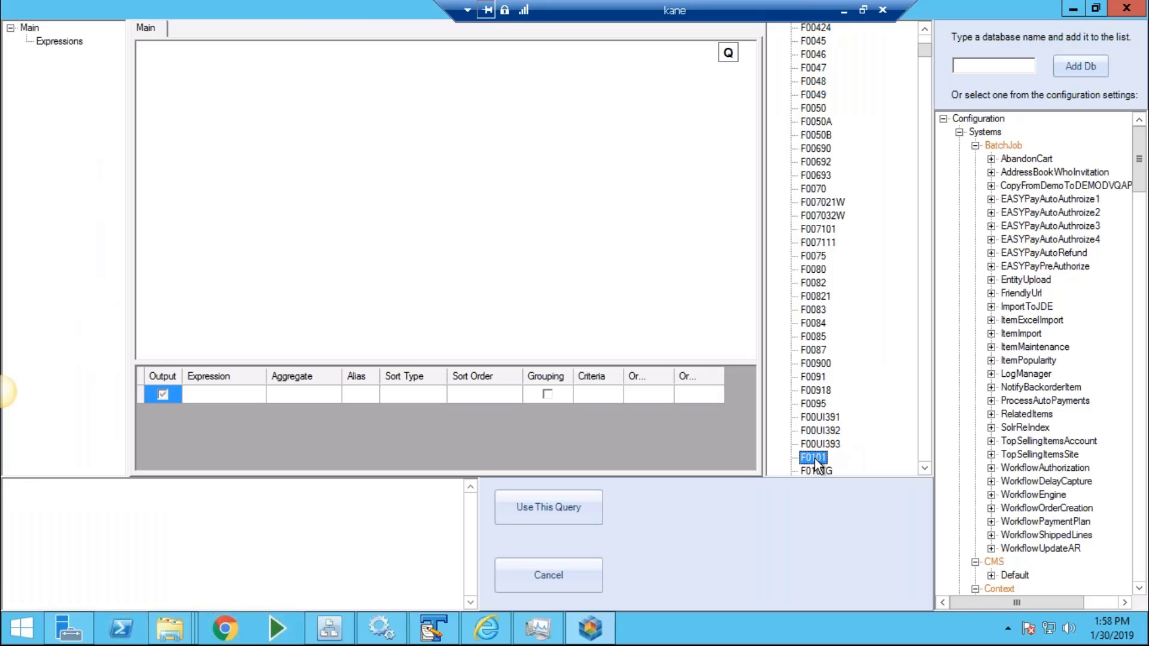
pyautogui.doubleClick(821, 456)
pyautogui.write('F0116')
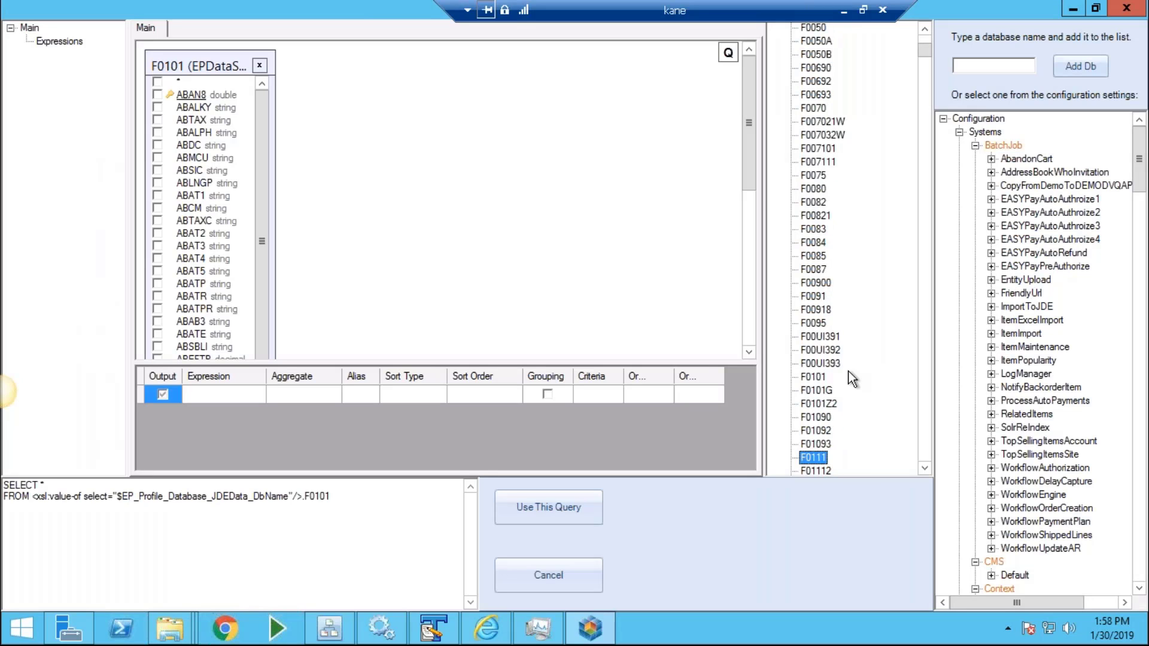
pyautogui.press('Return')
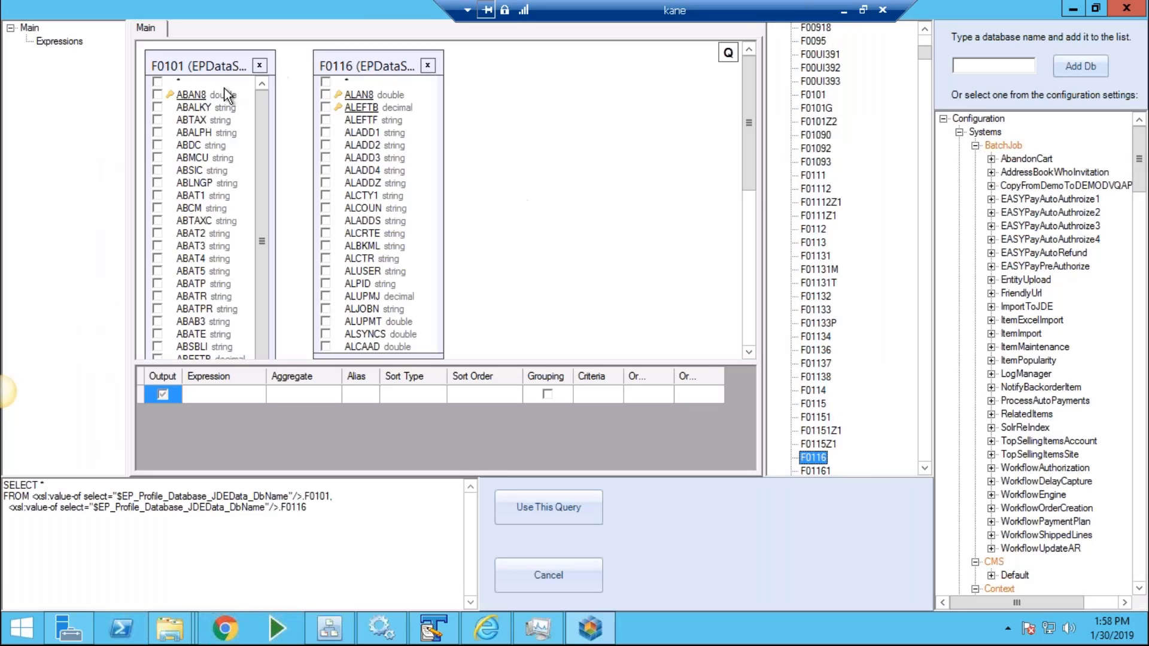
pyautogui.moveTo(206, 96); pyautogui.dragTo(359, 96)
pyautogui.click(530, 510)
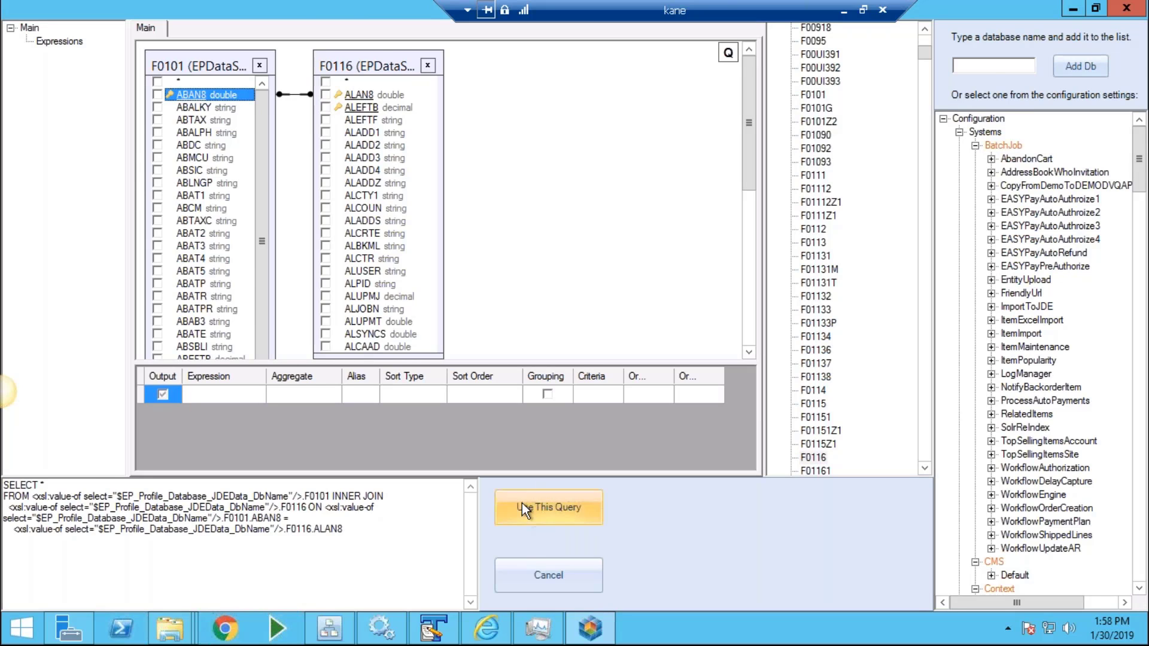
pyautogui.click(309, 186)
# Add Key #0 matching column ABAN8 to the EPUser BillingAddressNumber.
pyautogui.rightClick(308, 188)
pyautogui.click(307, 233)
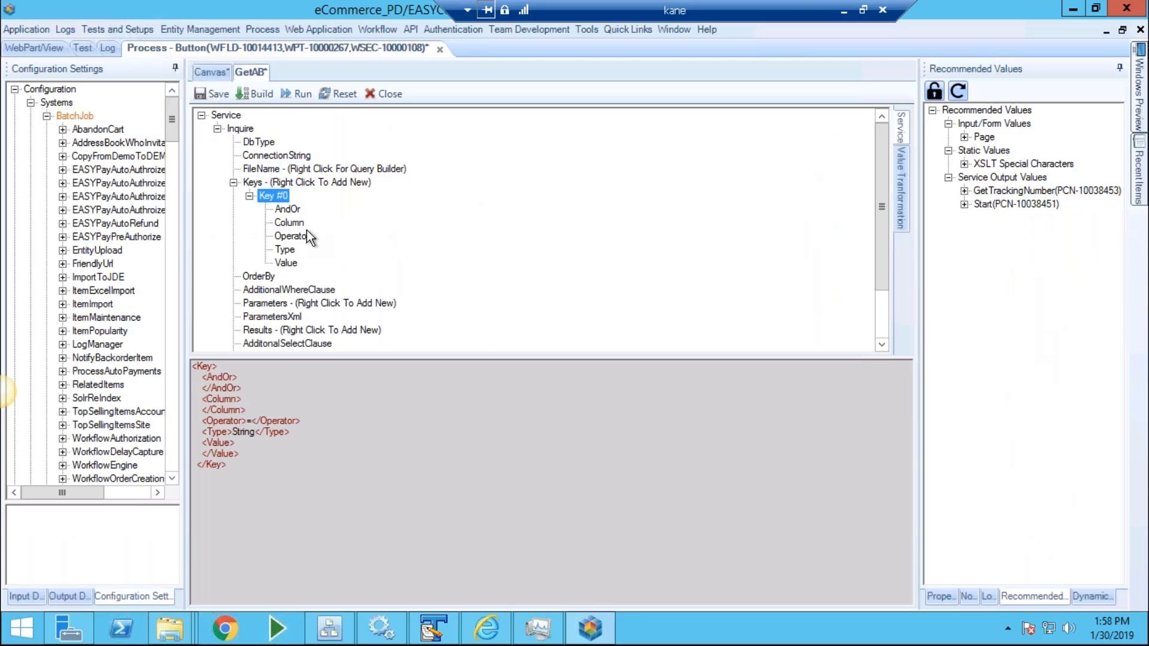
pyautogui.click(288, 222)
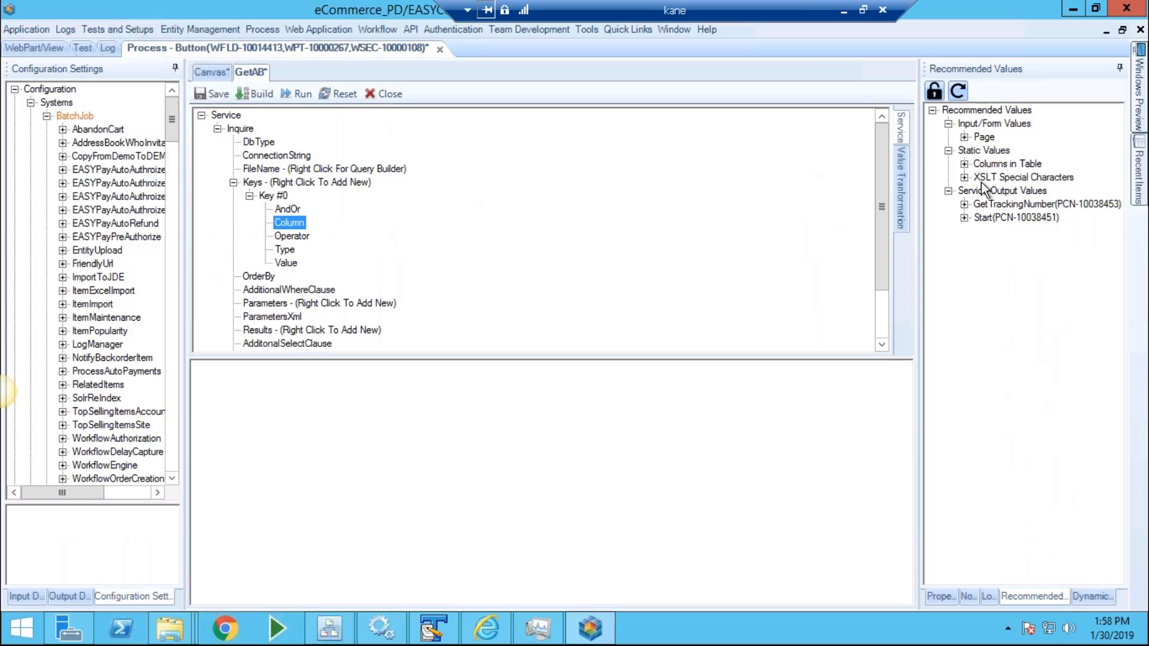
pyautogui.doubleClick(1007, 163)
pyautogui.doubleClick(1017, 124)
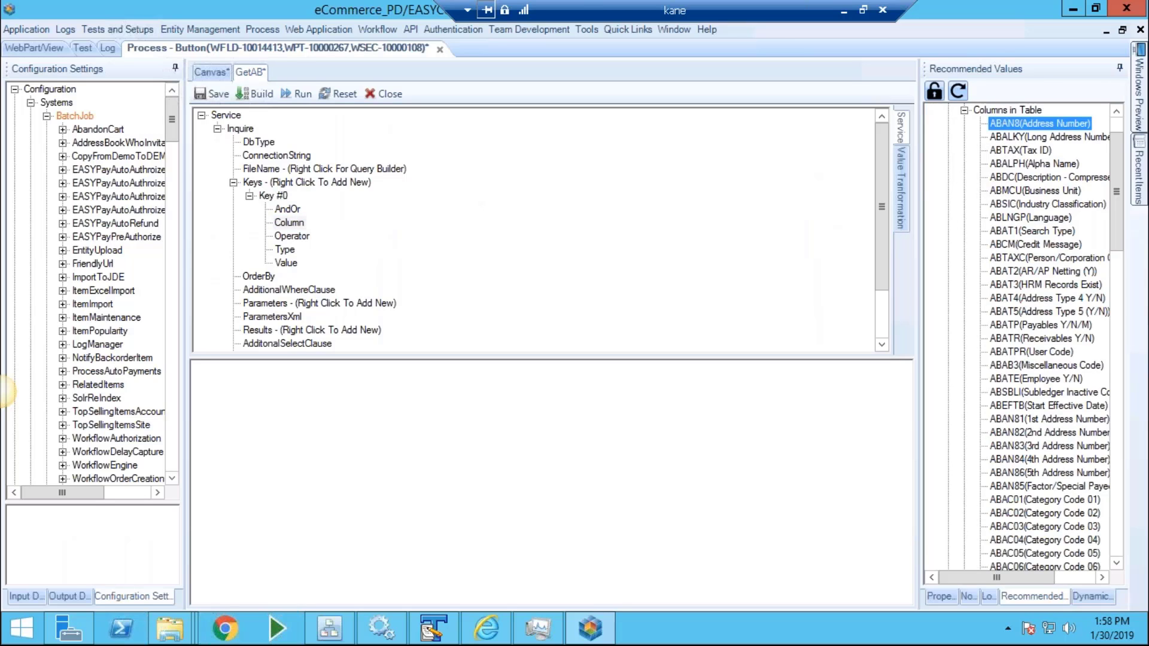
pyautogui.click(287, 262)
pyautogui.click(172, 464)
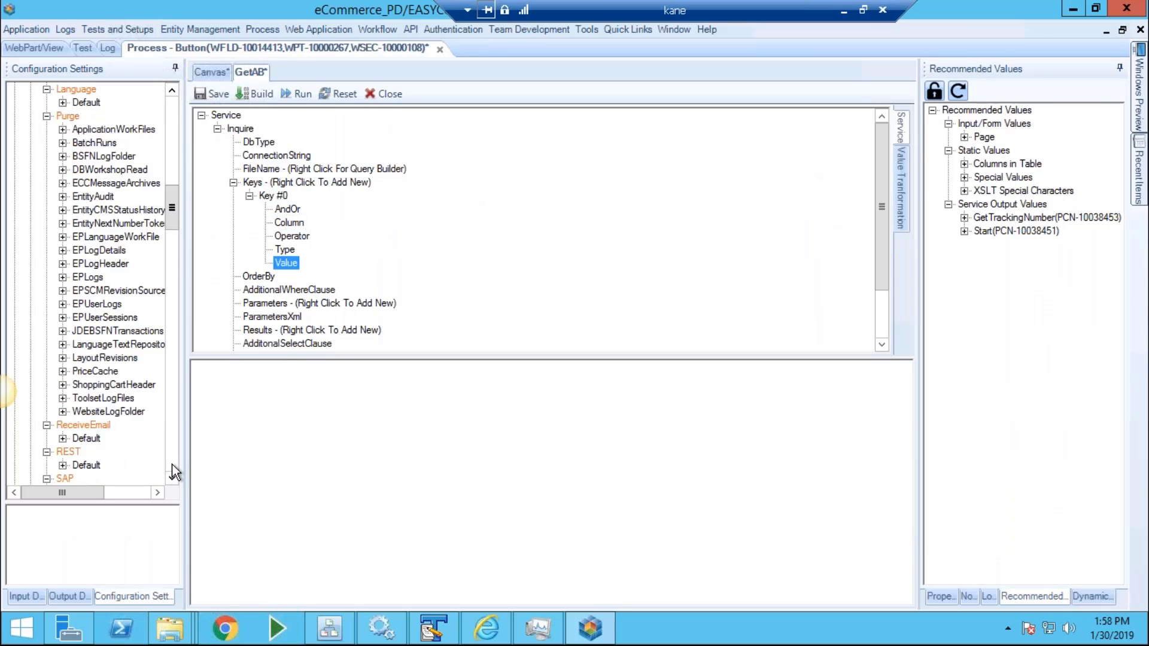
pyautogui.click(14, 481)
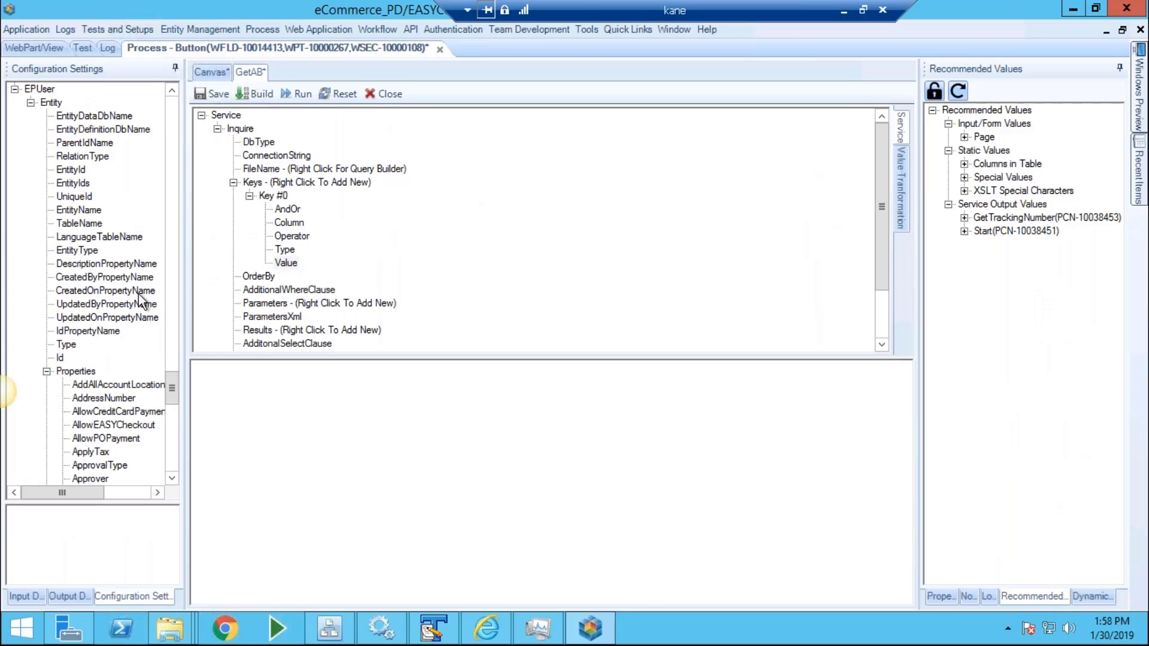
pyautogui.click(124, 413)
pyautogui.scroll(-4, 122, 431)
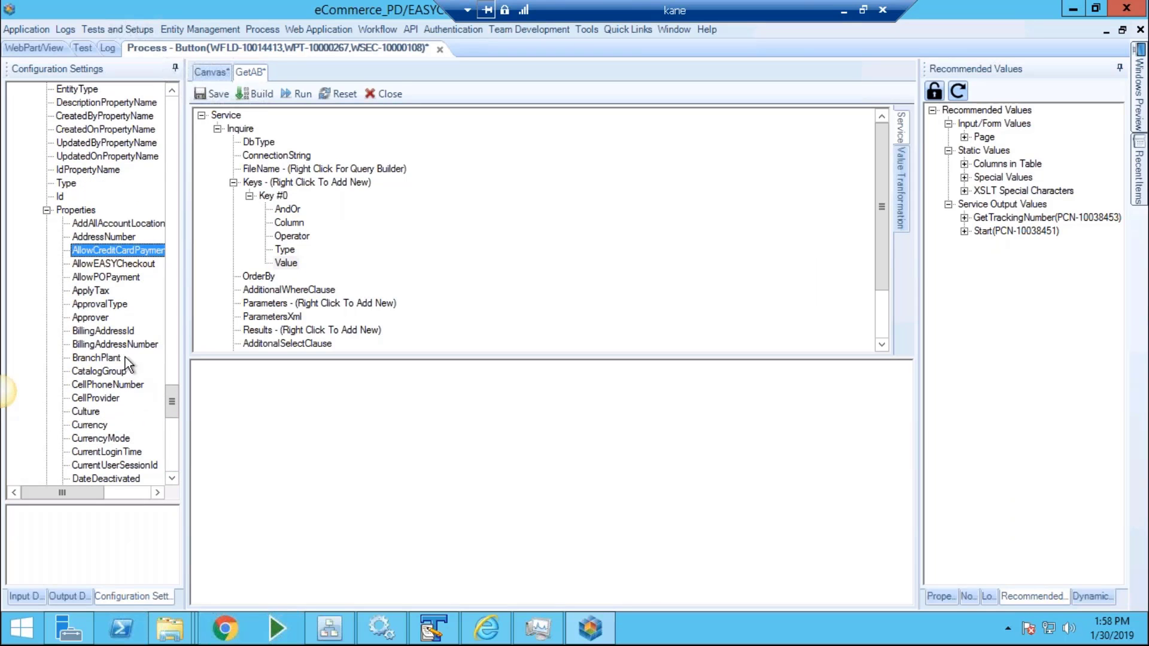
pyautogui.moveTo(125, 345); pyautogui.dragTo(310, 500)
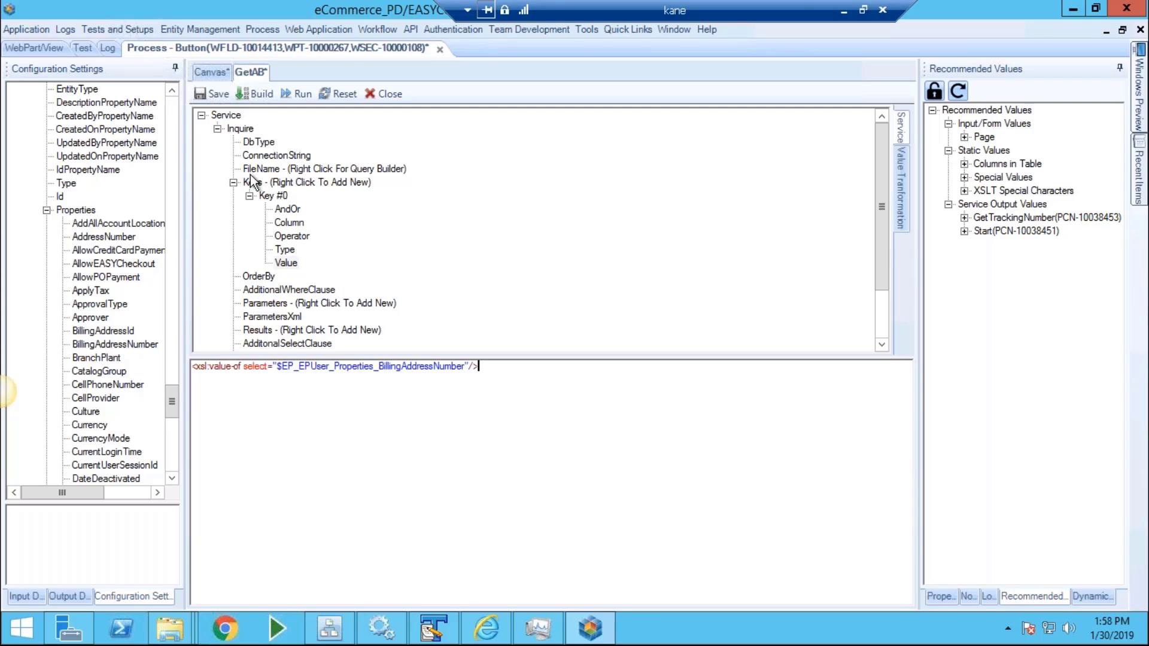
pyautogui.click(233, 183)
# Add Result #0 returning the ABALPH alpha name column.
pyautogui.rightClick(288, 251)
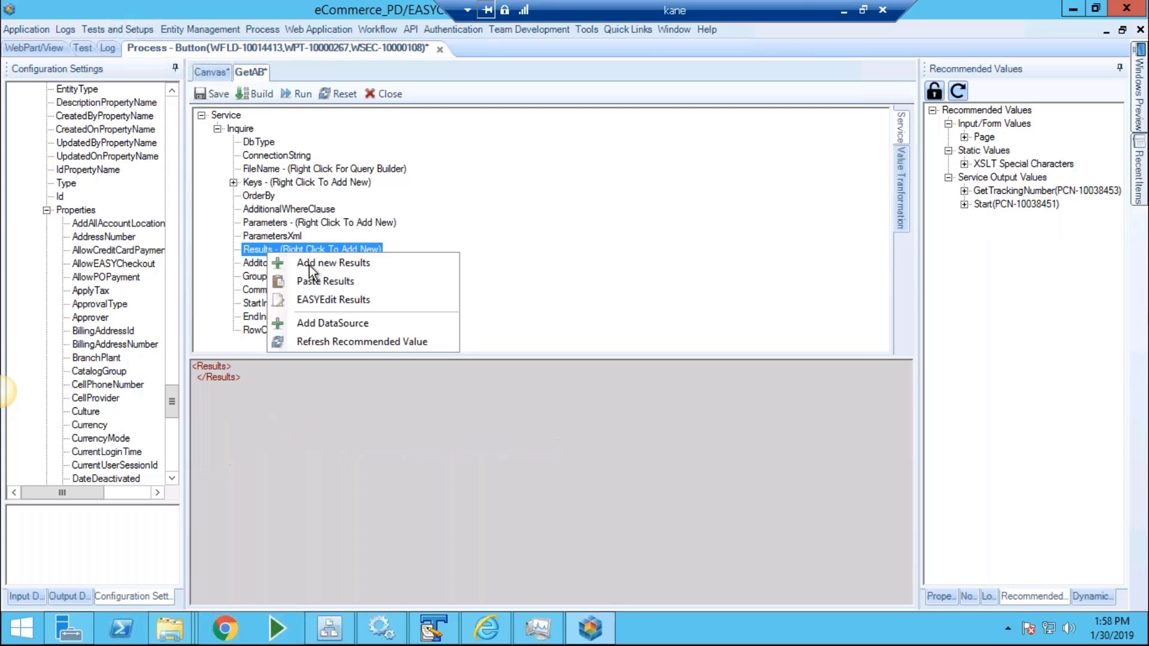
pyautogui.click(320, 265)
pyautogui.click(289, 276)
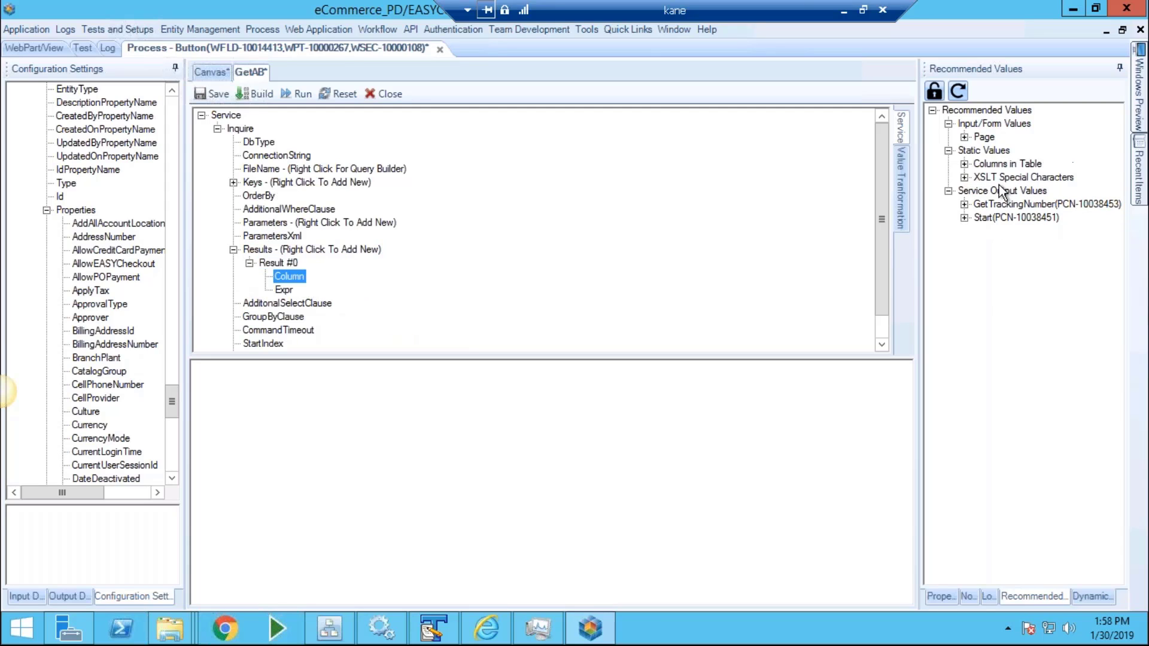
pyautogui.doubleClick(1007, 164)
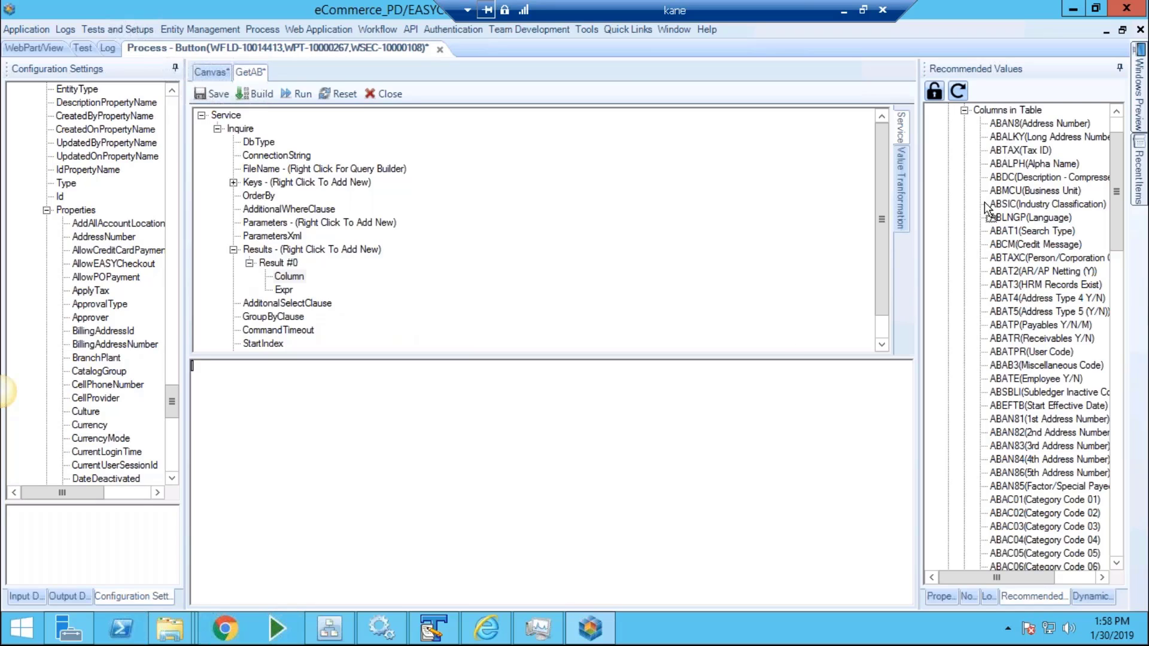
pyautogui.moveTo(1016, 162); pyautogui.dragTo(601, 393)
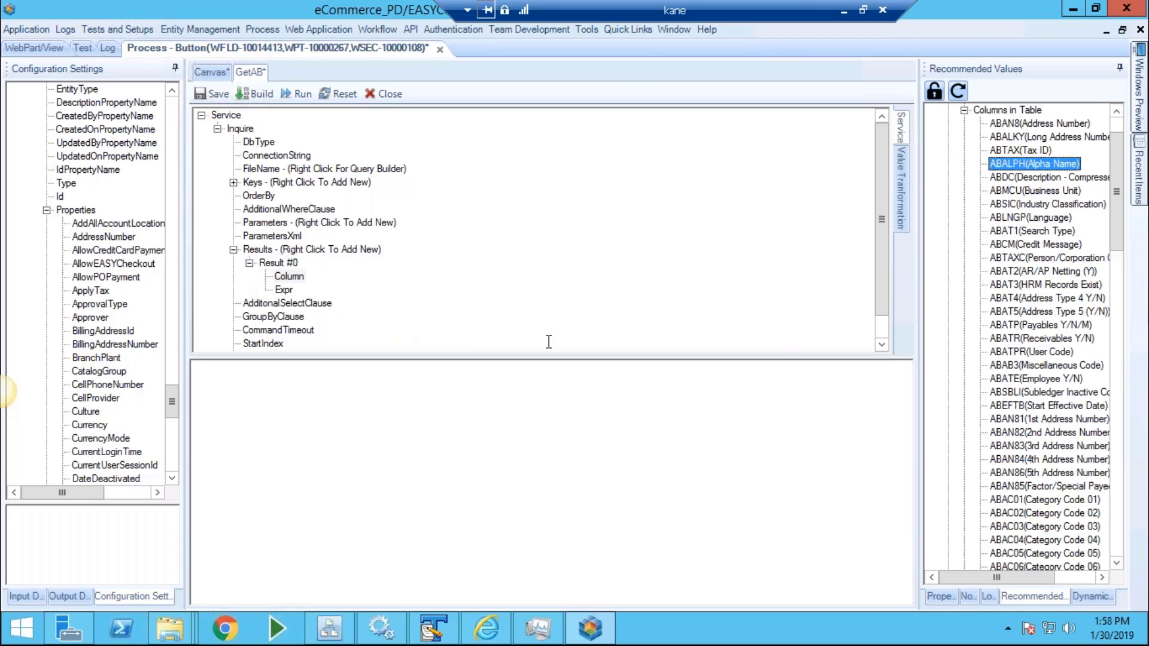
# Add Result #1 returning the ALADD1 address line 1 column.
pyautogui.rightClick(318, 254)
pyautogui.click(347, 260)
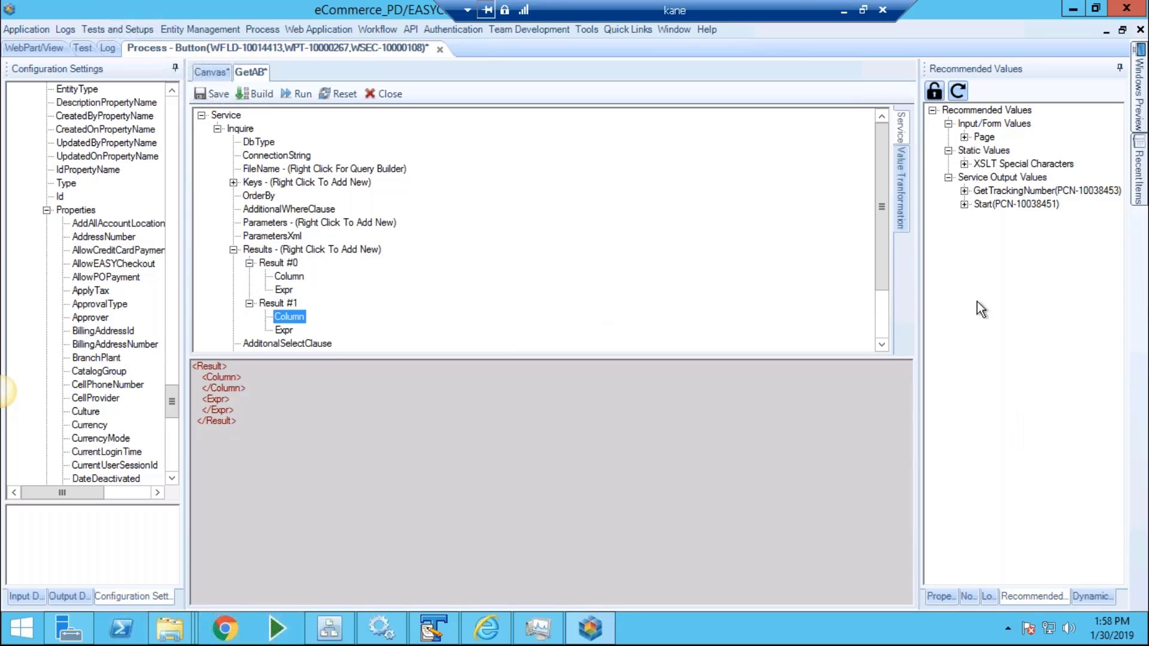
pyautogui.click(963, 163)
pyautogui.click(1005, 191)
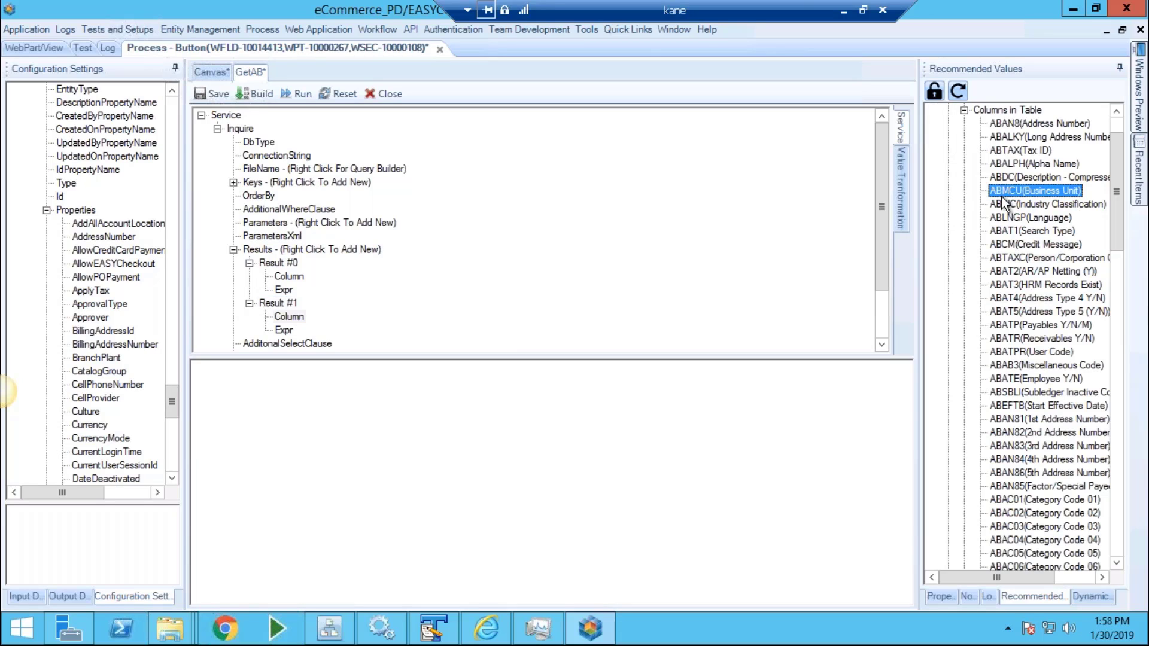
pyautogui.click(1002, 199)
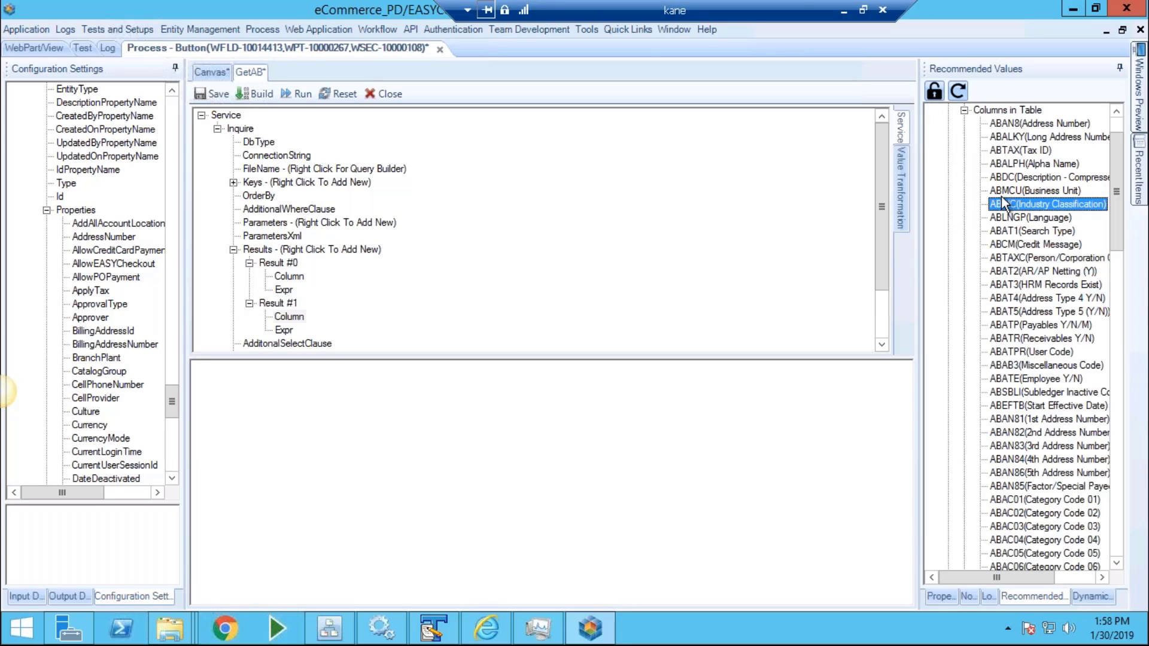
pyautogui.click(1030, 274)
pyautogui.write('al')
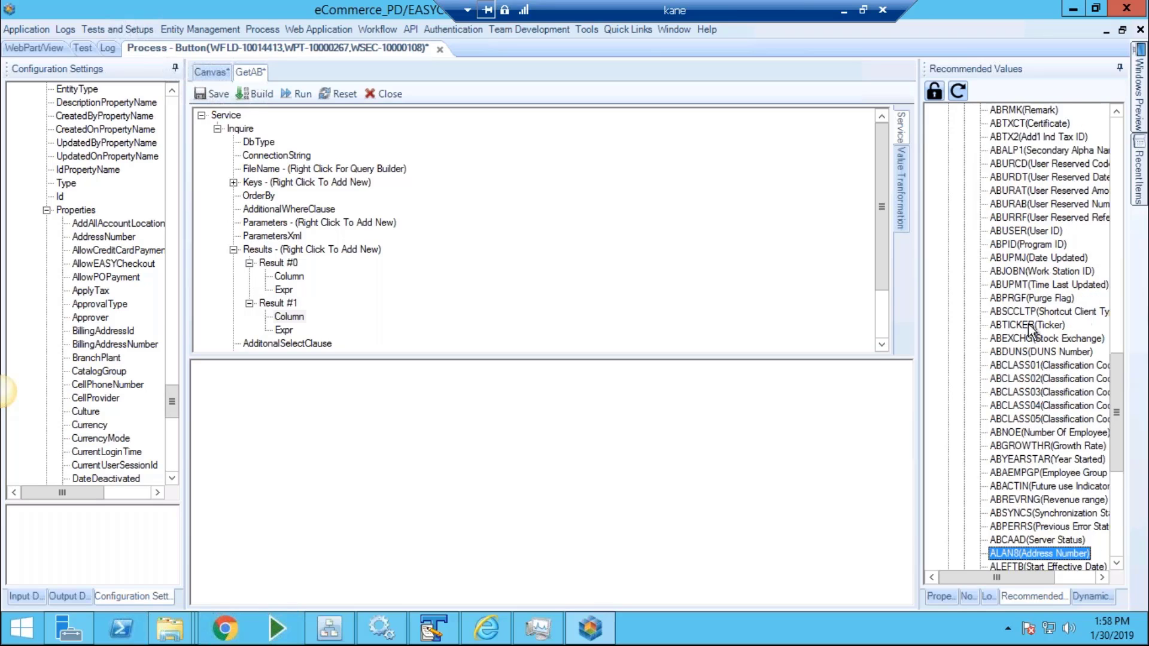
pyautogui.scroll(-5, 1018, 371)
pyautogui.moveTo(1002, 395); pyautogui.dragTo(751, 431)
# Save GetAB, then add a CallBSFN step after it named GetAmountDue and open it.
pyautogui.click(204, 97)
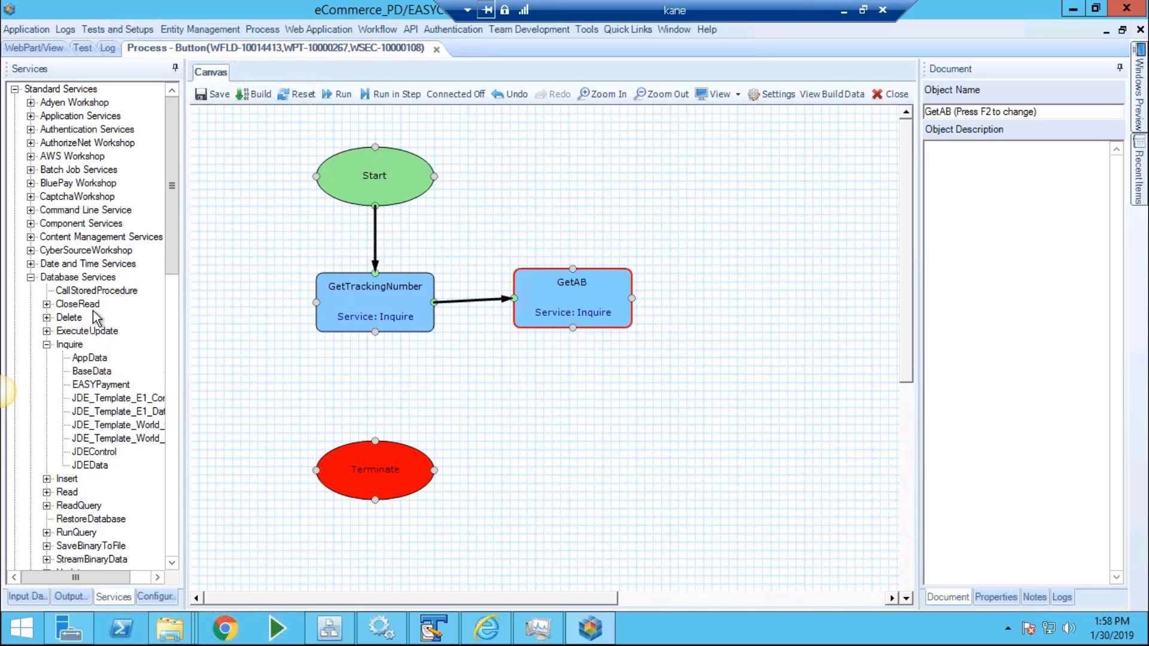
pyautogui.click(30, 277)
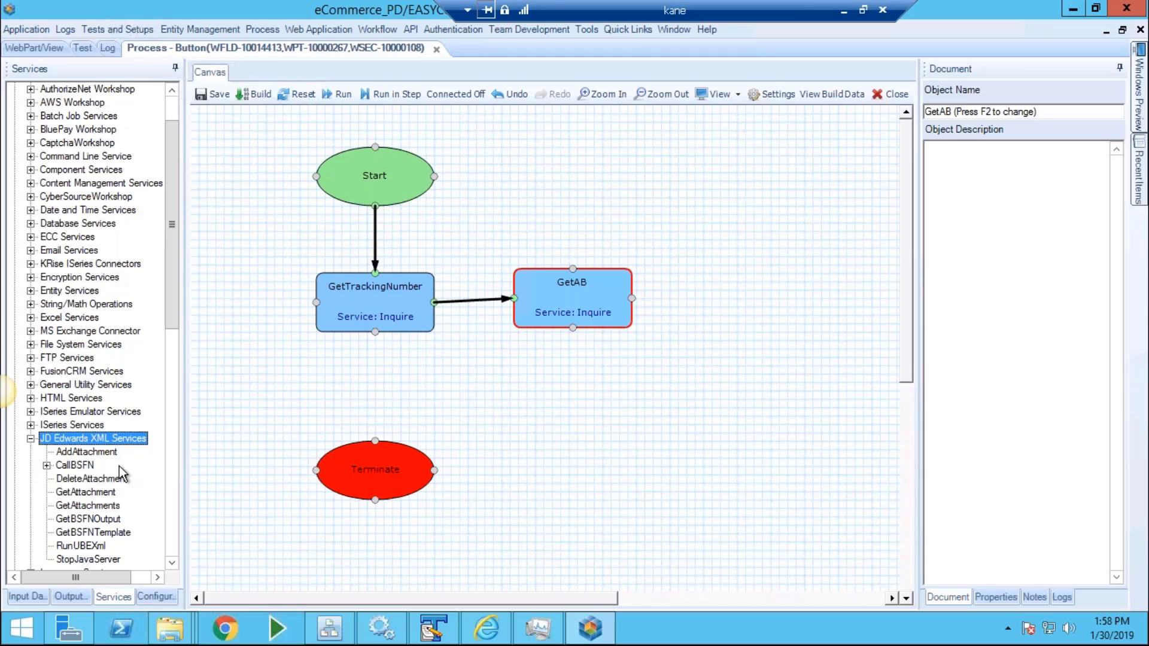
pyautogui.moveTo(74, 464); pyautogui.dragTo(539, 416)
pyautogui.moveTo(572, 329)
pyautogui.mouseDown()
pyautogui.moveTo(570, 432)
pyautogui.moveTo(581, 416)
pyautogui.mouseUp()
pyautogui.press('F2')
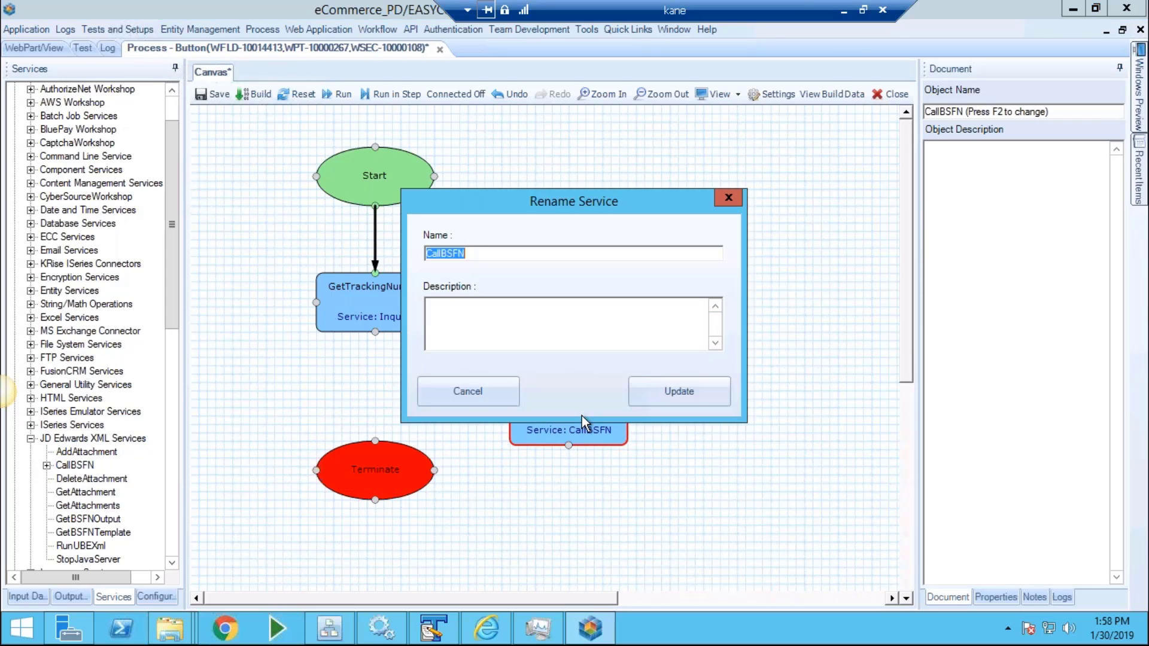
pyautogui.write('GetAmountDue')
pyautogui.press('Return')
pyautogui.doubleClick(580, 427)
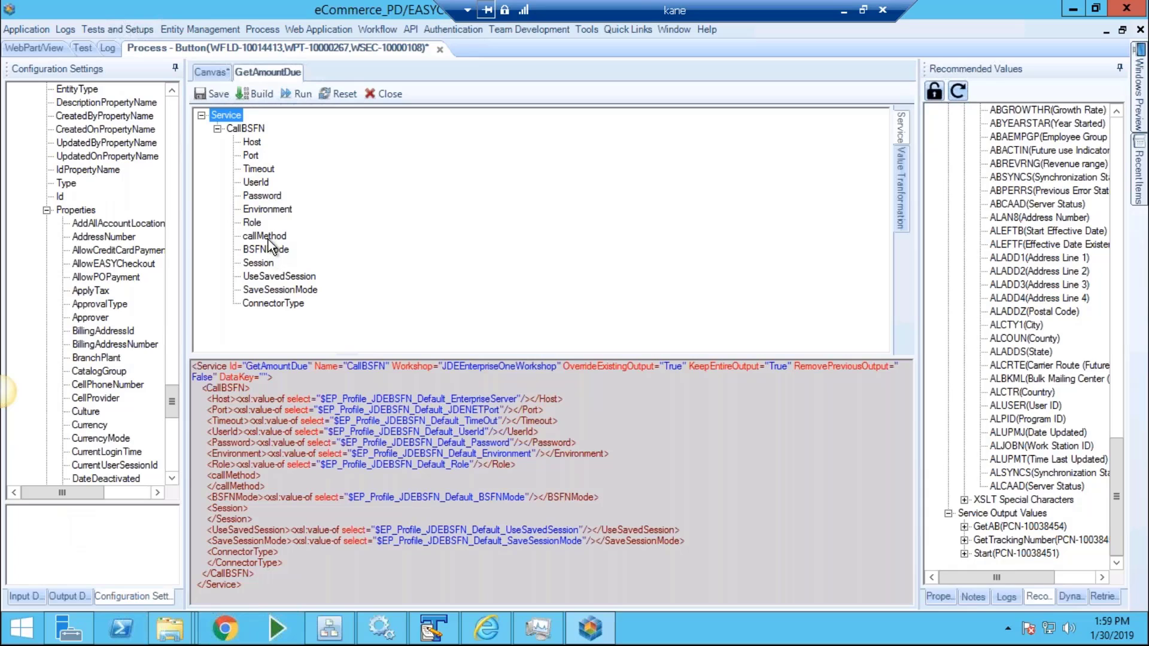
# Retrieve the AccumulateARBalance request XML for callMethod, taking the name from the demo script.
pyautogui.click(267, 237)
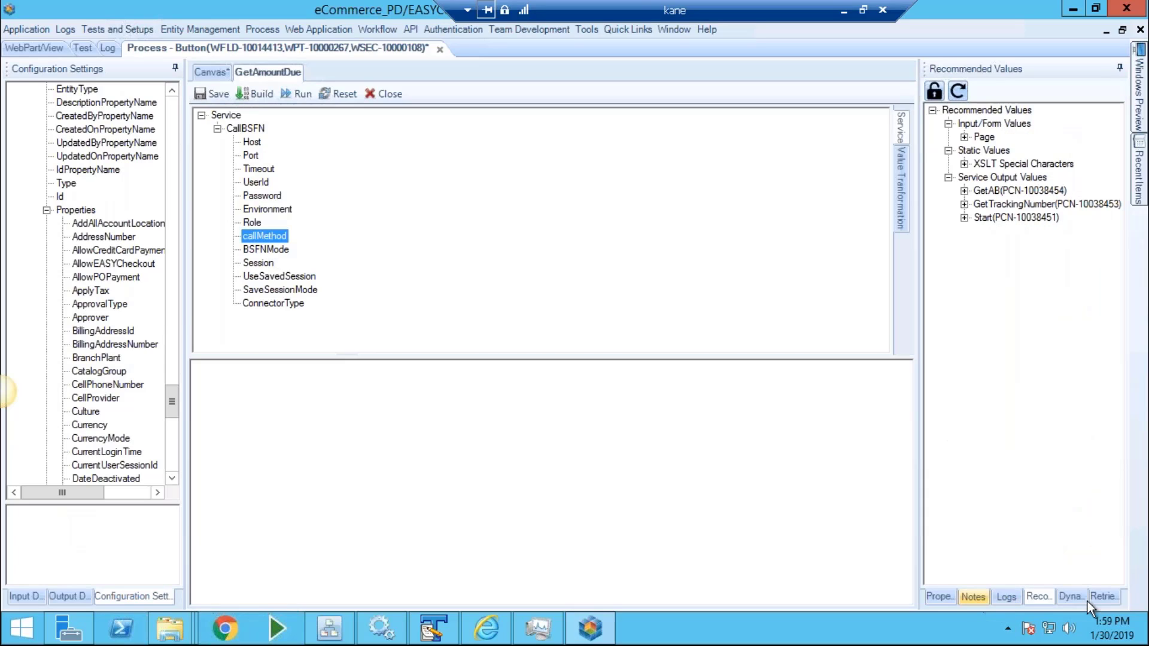
pyautogui.click(1098, 598)
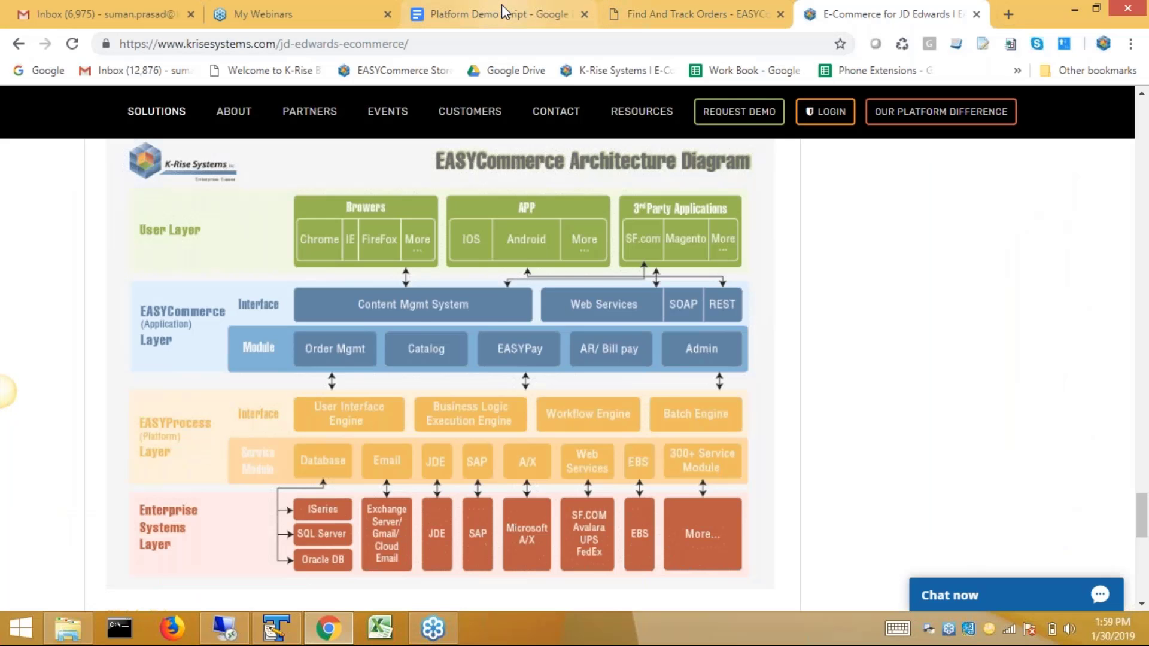
pyautogui.click(504, 11)
pyautogui.scroll(2, 573, 498)
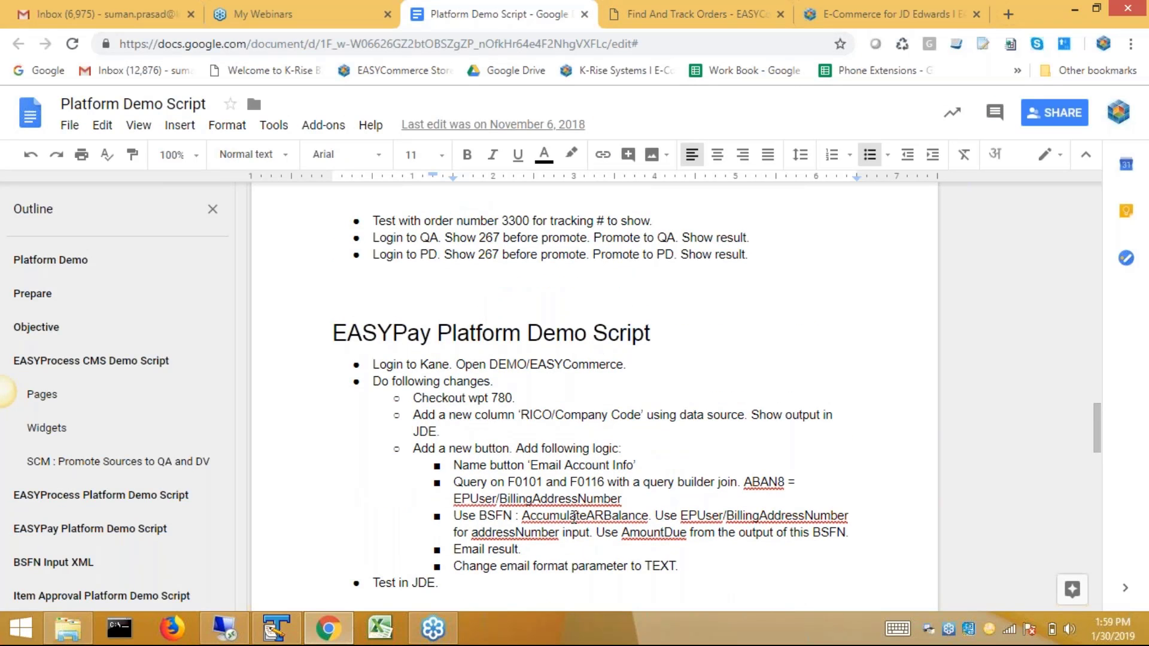
pyautogui.doubleClick(573, 516)
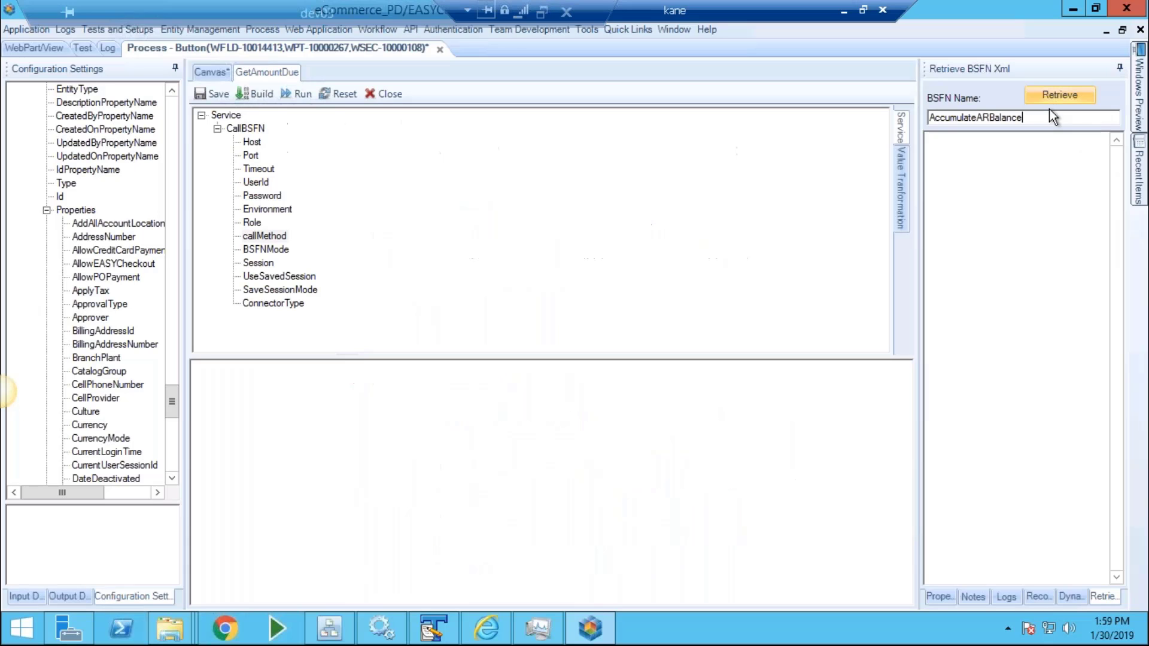
pyautogui.click(1053, 97)
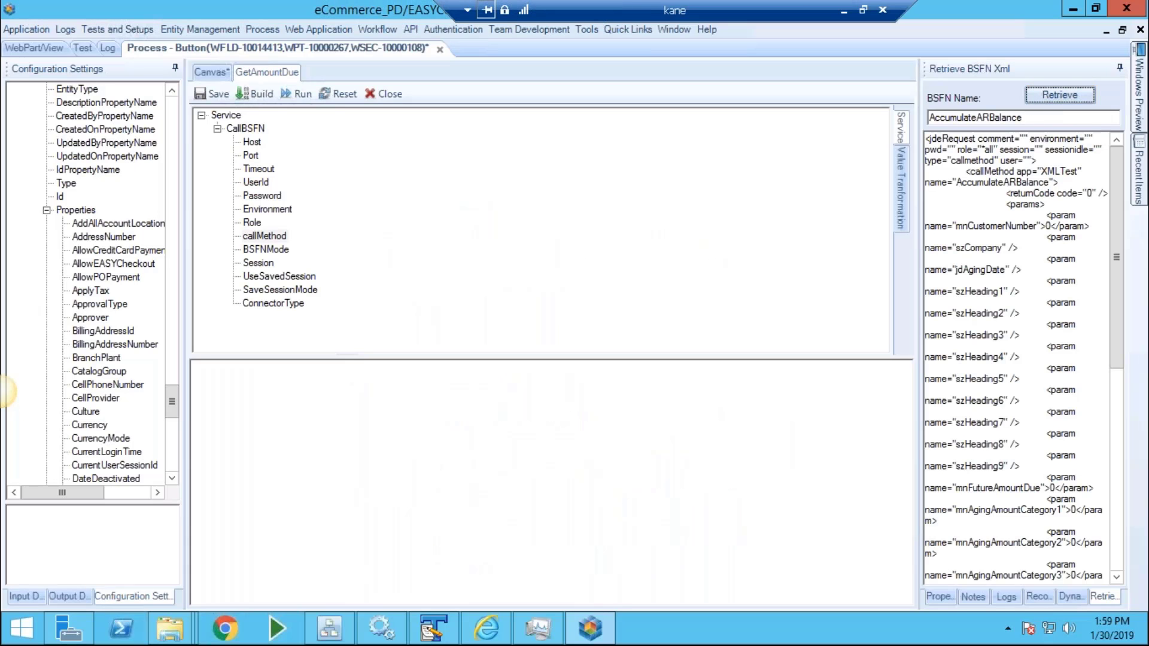
# Paste the AccumulateARBalance XML into callMethod, map mnCustomerNumber to BillingAddressNumber, and save.
pyautogui.hotkey('ctrl', 'a')
pyautogui.rightClick(1011, 347)
pyautogui.click(960, 401)
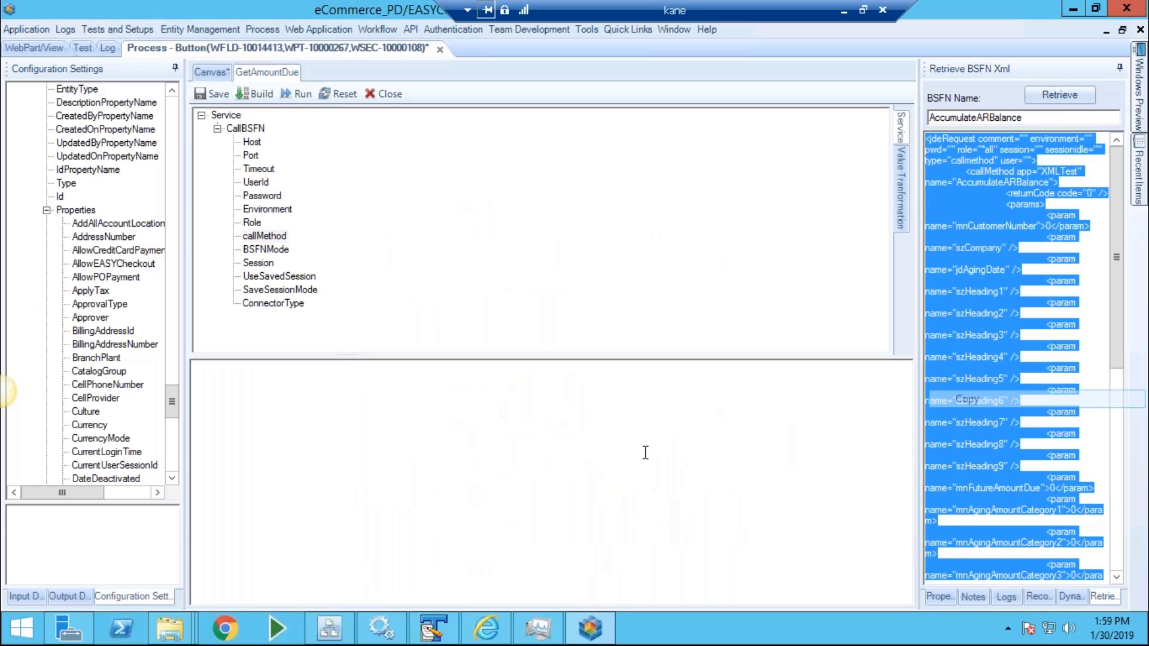
pyautogui.click(645, 452)
pyautogui.hotkey('ctrl', 'v')
pyautogui.moveTo(906, 551); pyautogui.dragTo(907, 383)
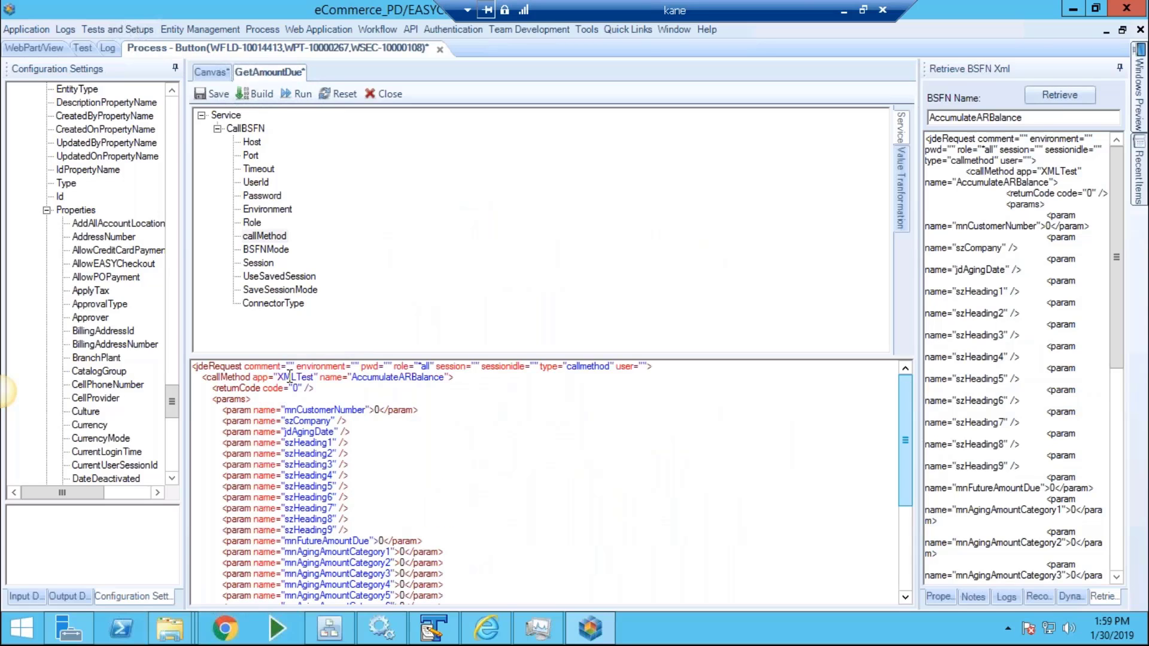
pyautogui.doubleClick(397, 424)
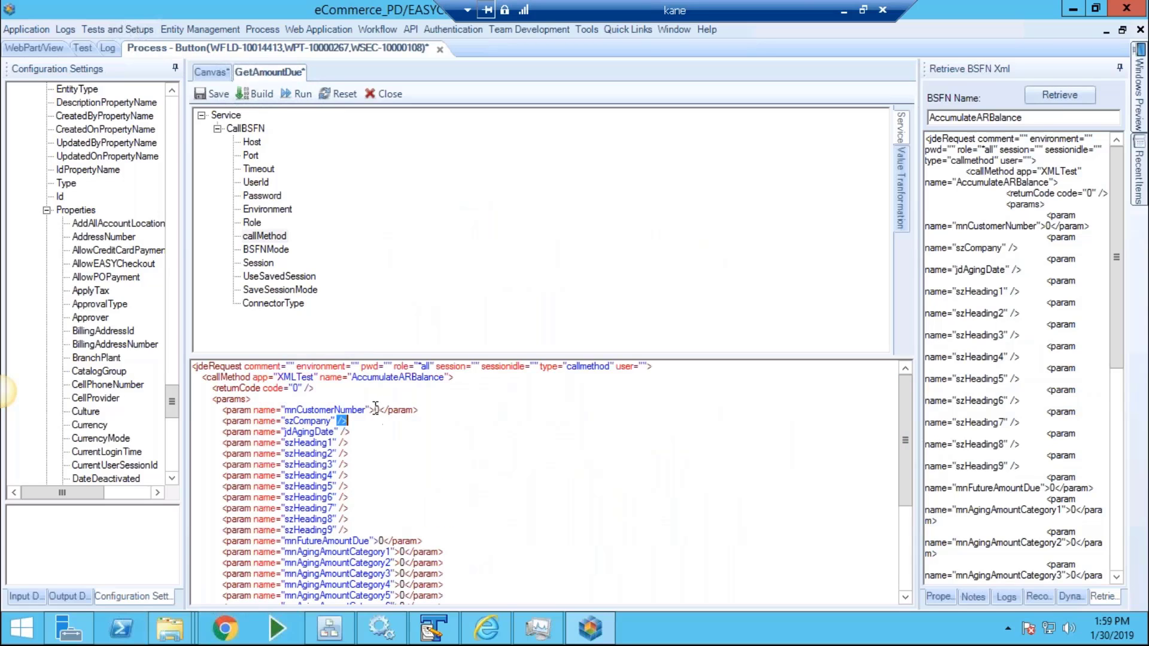
pyautogui.moveTo(115, 344); pyautogui.dragTo(398, 450)
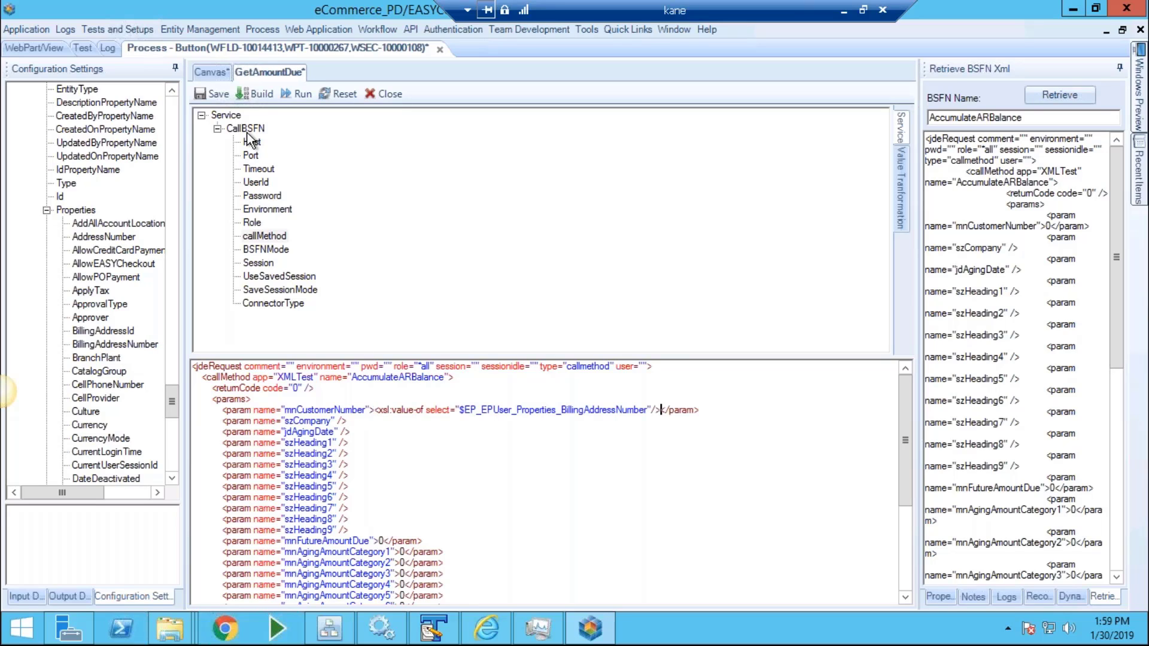
pyautogui.click(204, 94)
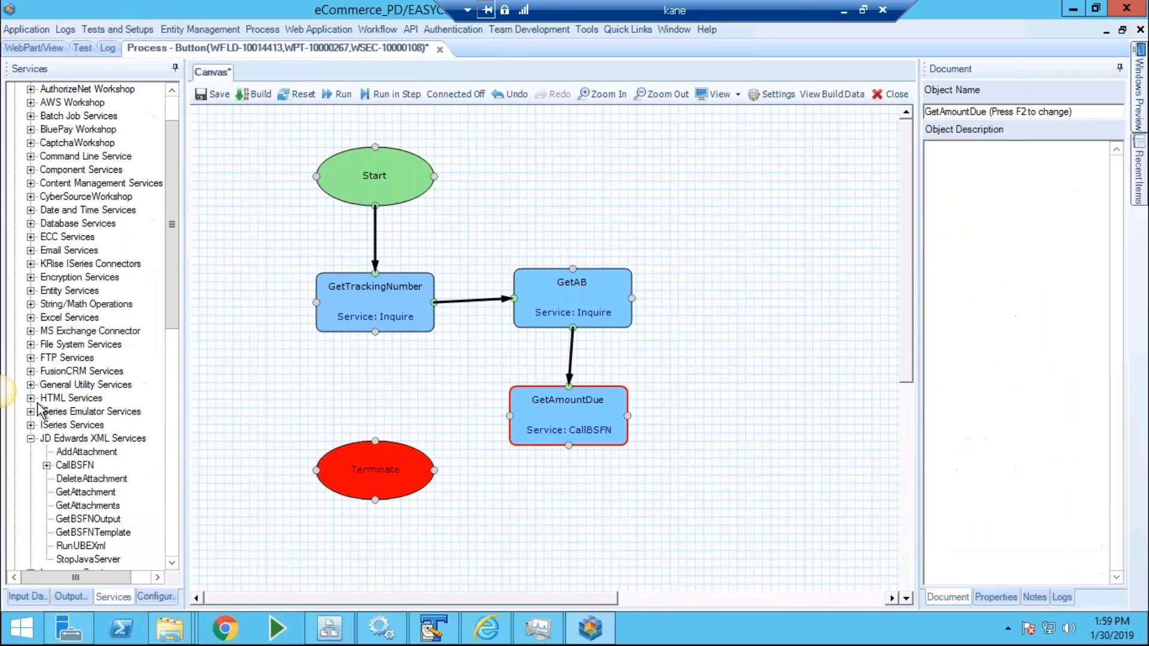
# Add a SendEmail Default step connected from GetAmountDue.
pyautogui.click(31, 250)
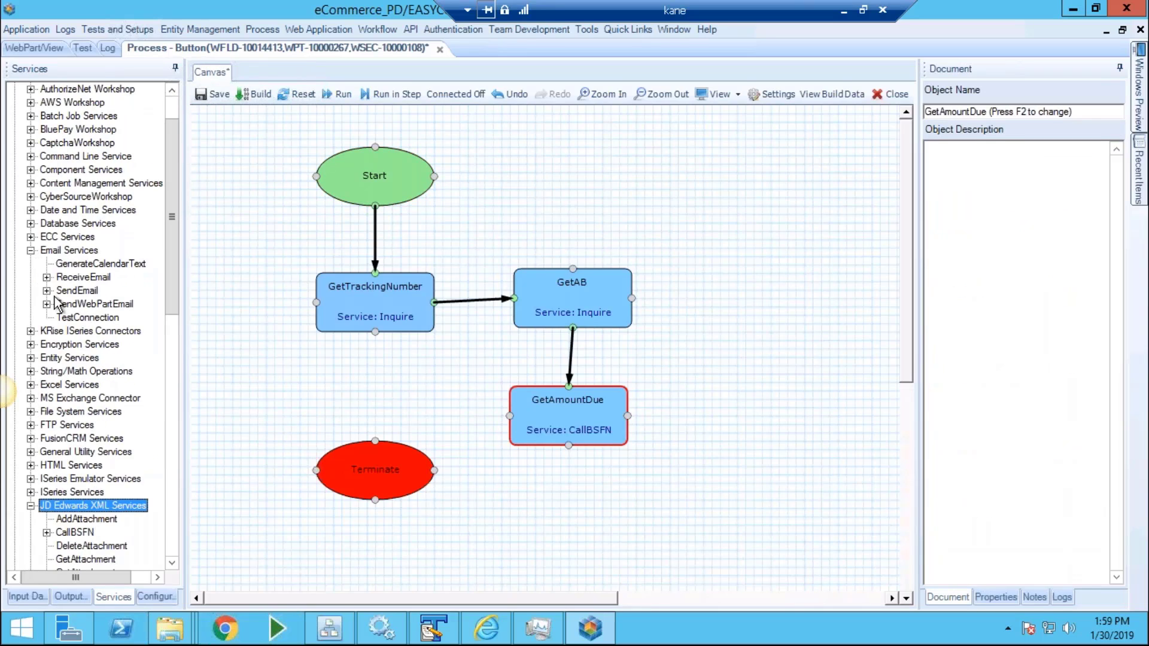
pyautogui.click(46, 290)
pyautogui.moveTo(86, 304); pyautogui.dragTo(795, 405)
pyautogui.moveTo(628, 415); pyautogui.dragTo(803, 402)
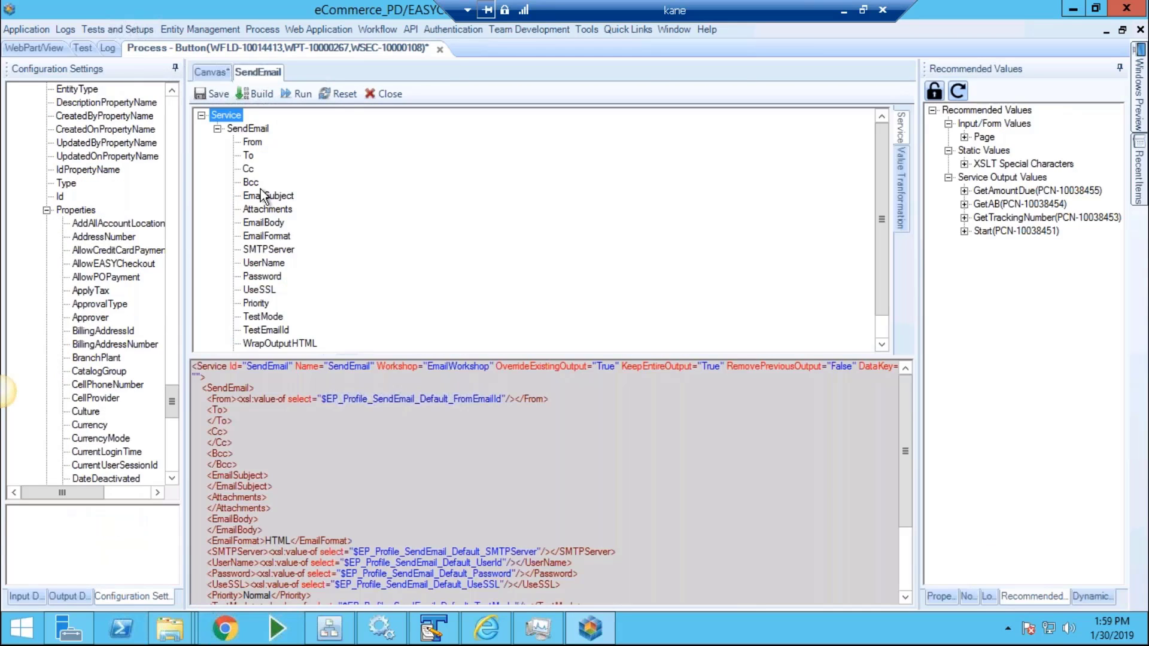
# Set the To field to the recipient's e-mail address.
pyautogui.click(251, 157)
pyautogui.click(383, 395)
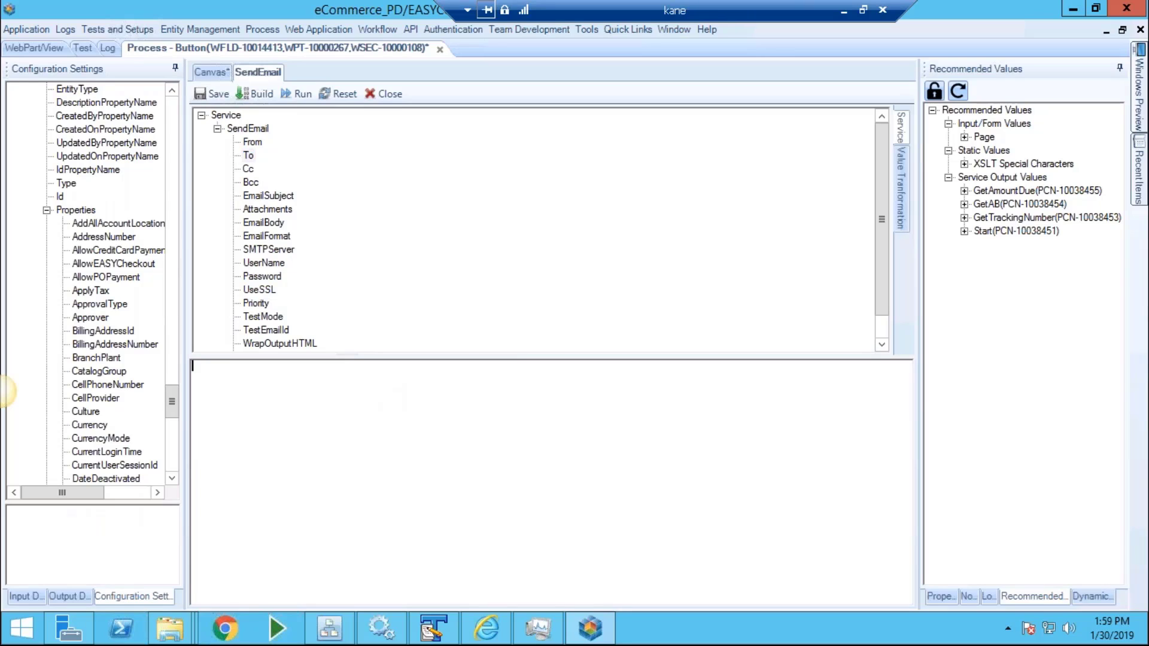
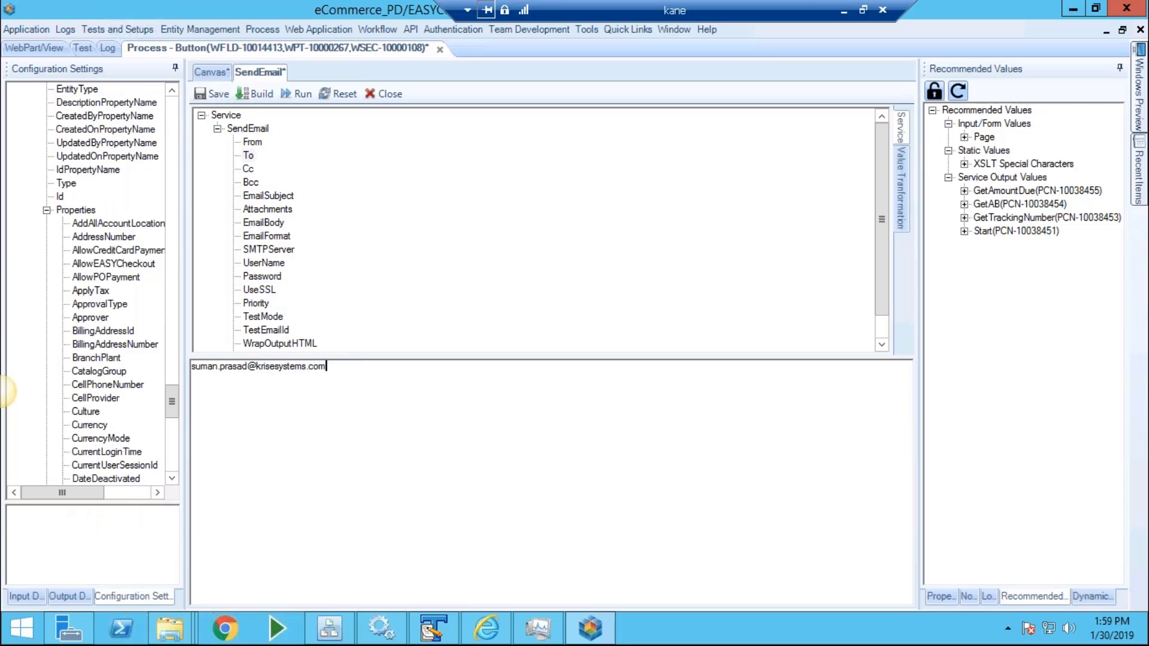
# Set the subject to 'Contact Sales Rep Order #:' followed by the SHDOCO order number.
pyautogui.click(268, 197)
pyautogui.click(435, 445)
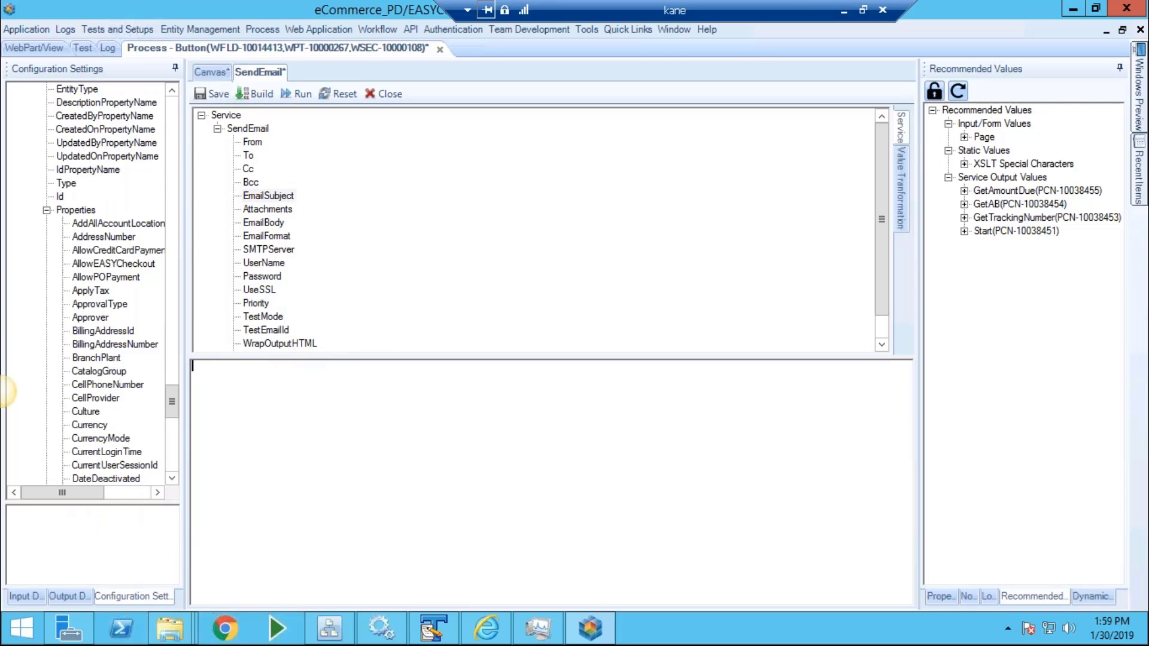
pyautogui.write('Contact Sales Rep Order #:')
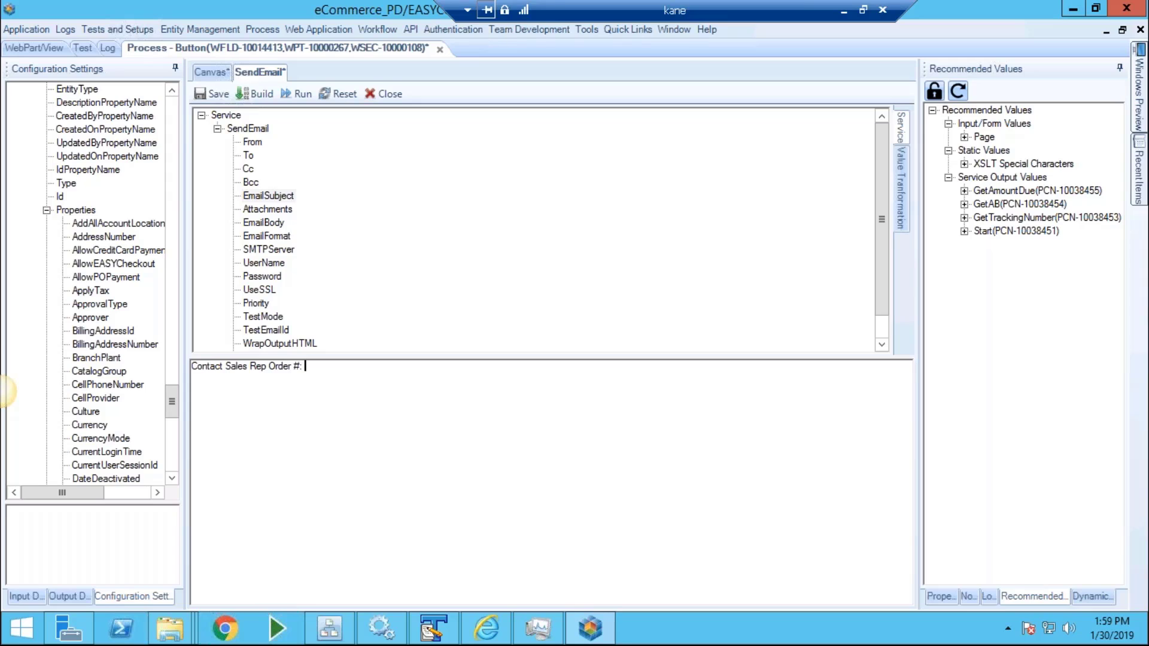
pyautogui.click(981, 153)
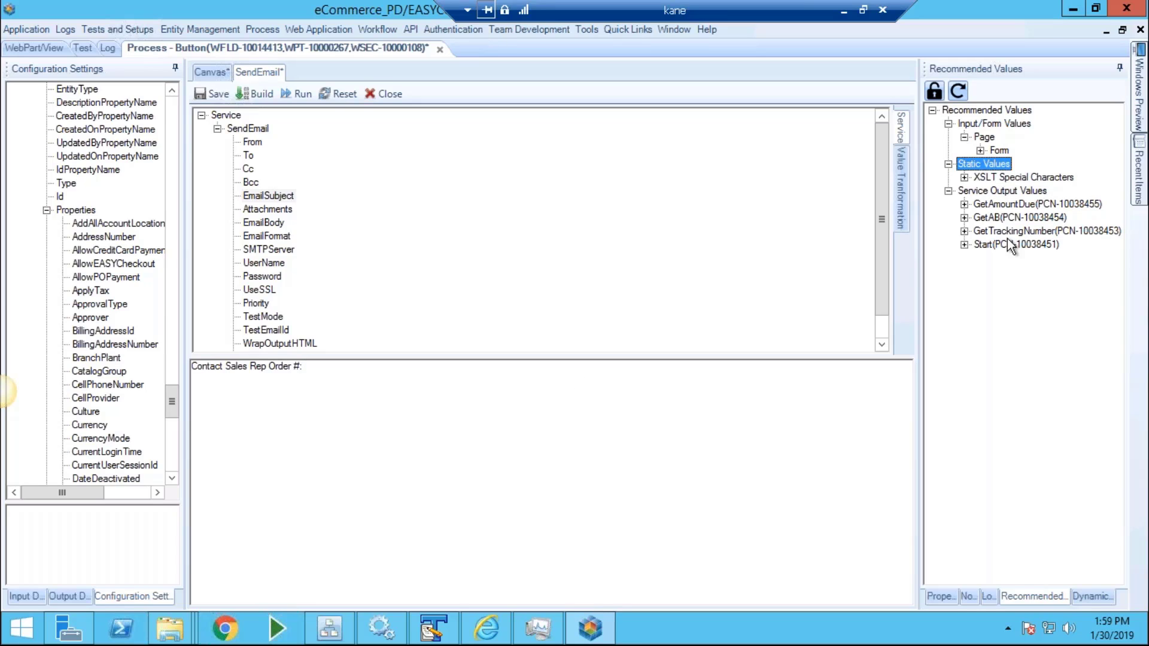
pyautogui.moveTo(1017, 316); pyautogui.dragTo(335, 377)
# Start the body with 'Track #:' CDTRN and 'Address Line 1:' ALADD1.
pyautogui.click(266, 224)
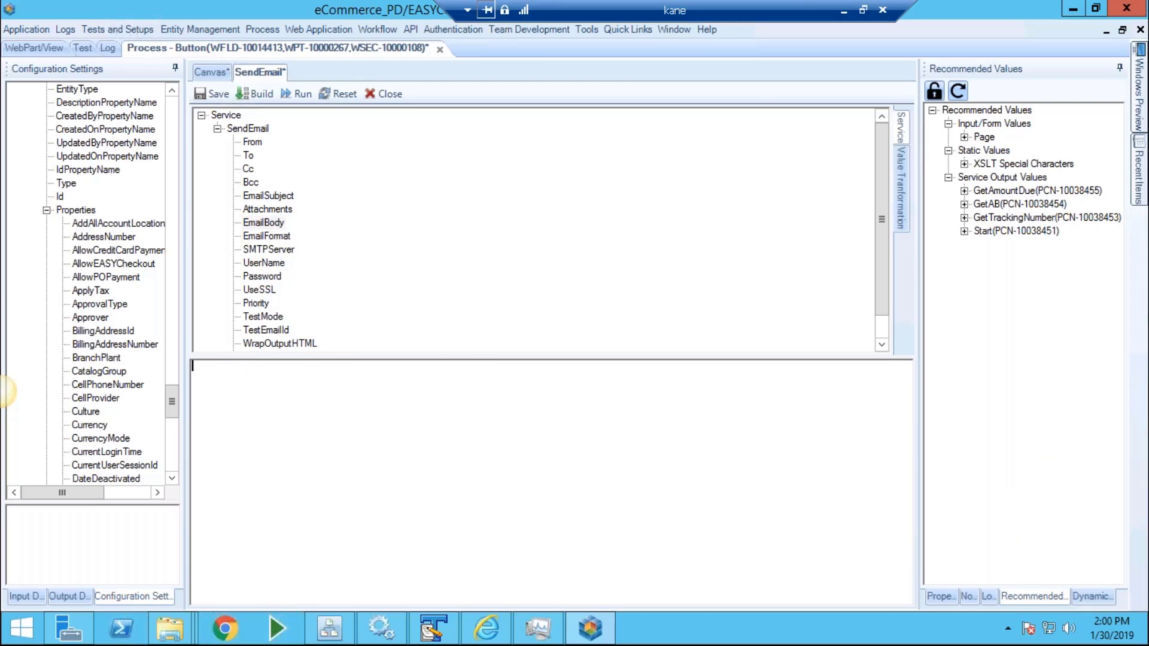
pyautogui.write('Tract #:')
pyautogui.press('BackSpace')
pyautogui.press('BackSpace')
pyautogui.press('BackSpace')
pyautogui.press('BackSpace')
pyautogui.write('k #:')
pyautogui.click(963, 218)
pyautogui.moveTo(1010, 234); pyautogui.dragTo(619, 436)
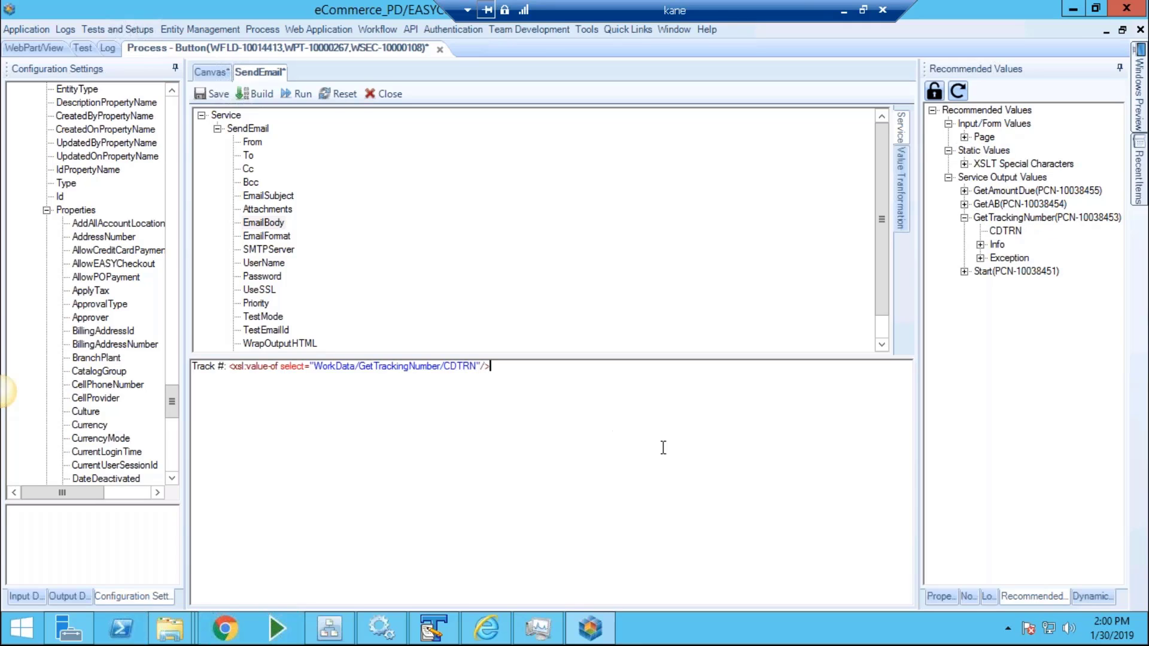
pyautogui.write('Address Line 1:')
pyautogui.click(964, 204)
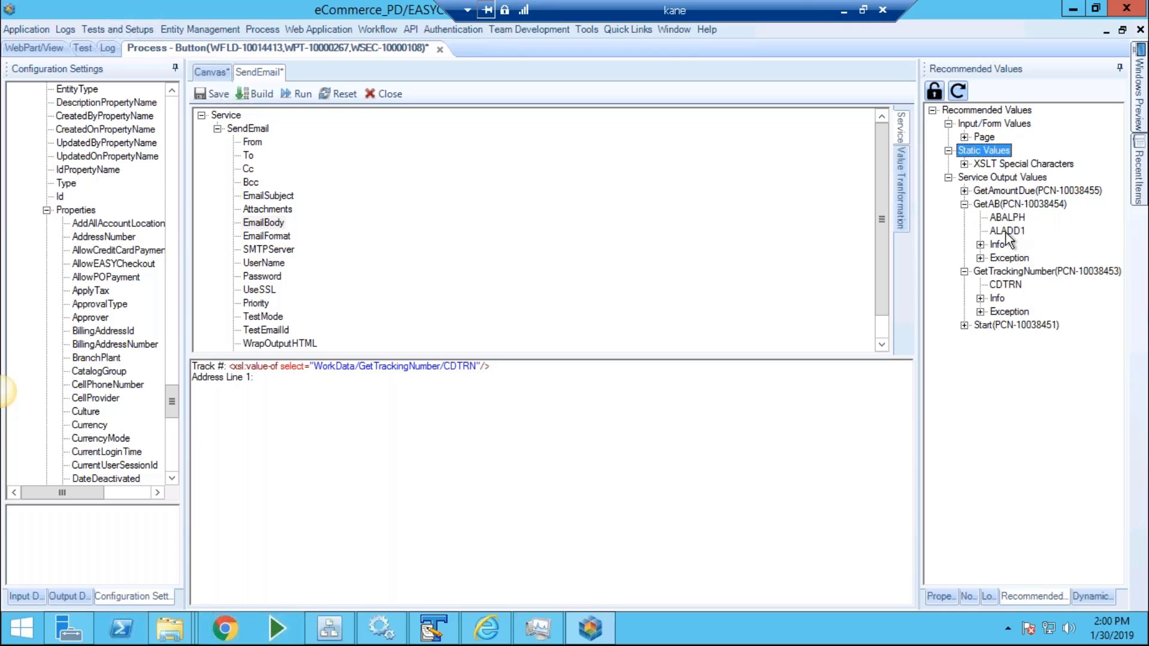
pyautogui.doubleClick(1007, 231)
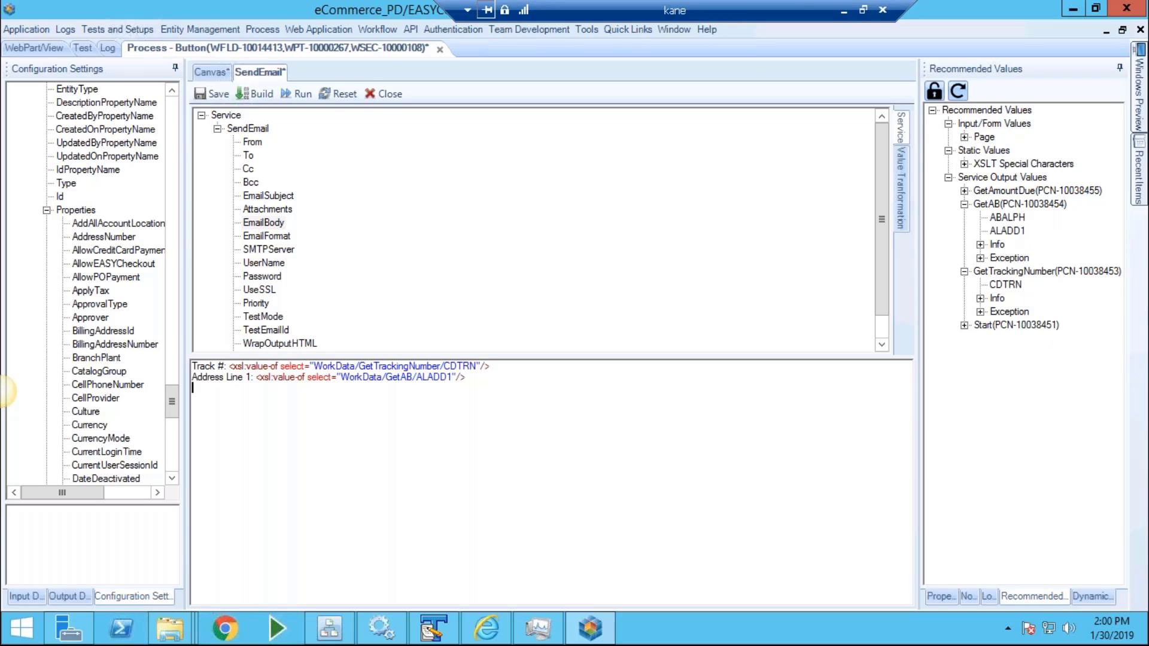
# Append 'Alpha Name:' ABALPH and, on a new line, 'Amount Due:' mnAmountDue.
pyautogui.write('Alpha Name:')
pyautogui.moveTo(1006, 220); pyautogui.dragTo(670, 449)
pyautogui.press('Return')
pyautogui.write('\\A')
pyautogui.press('BackSpace')
pyautogui.press('BackSpace')
pyautogui.write('A')
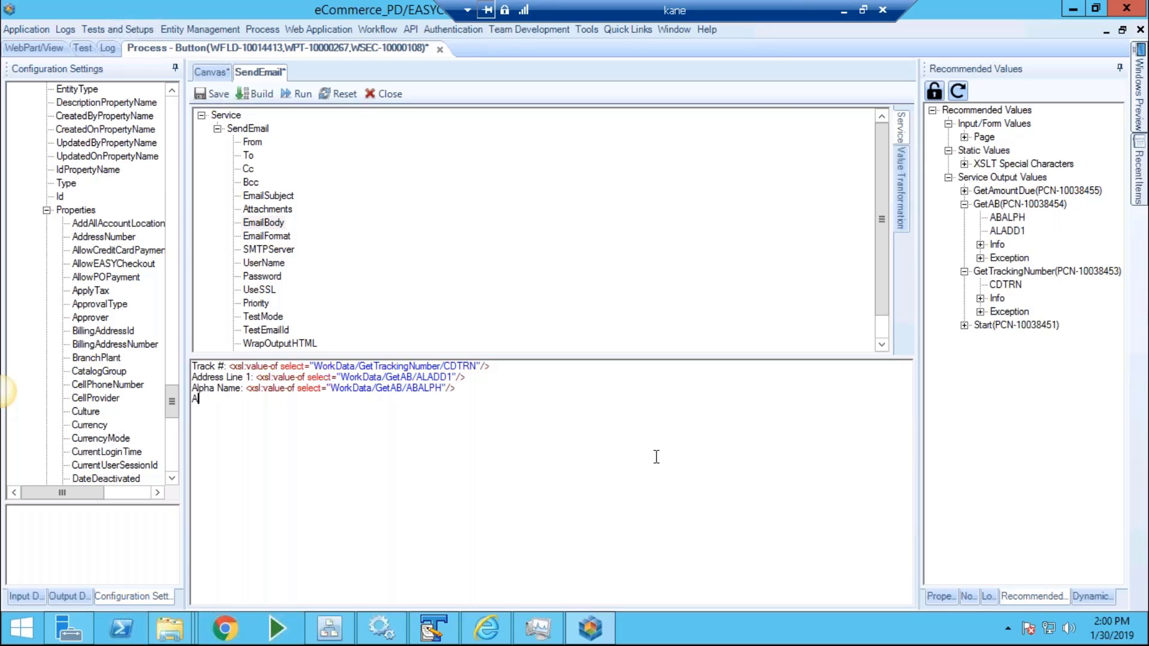
pyautogui.write('mount Due:')
pyautogui.click(964, 190)
pyautogui.click(980, 204)
pyautogui.click(995, 218)
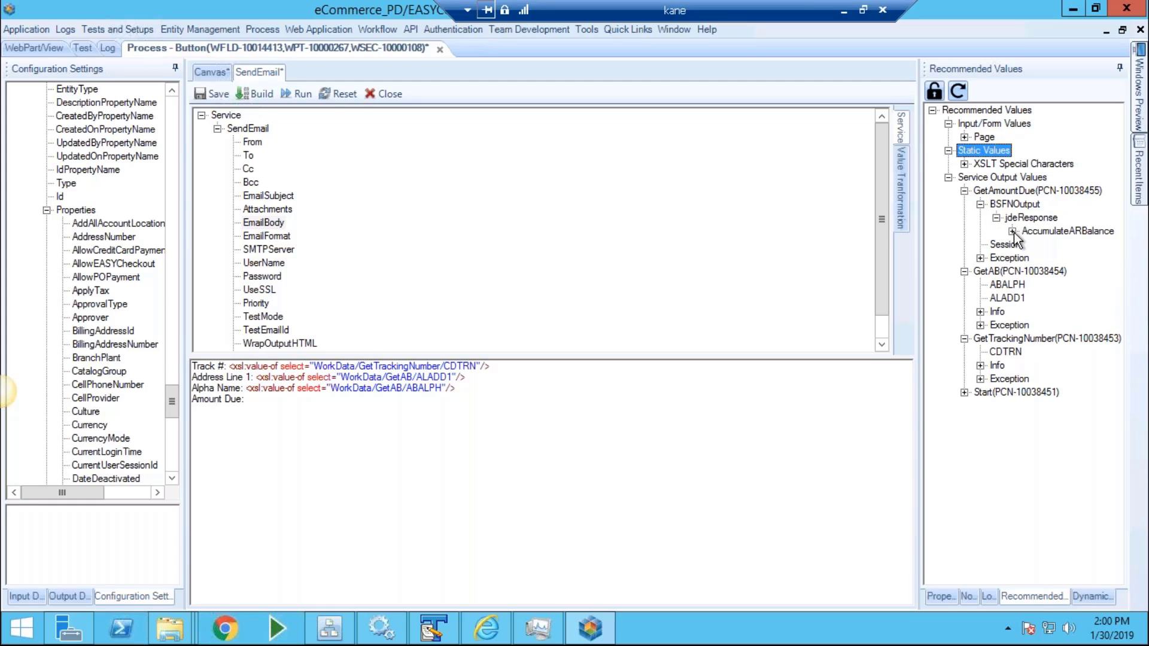
pyautogui.click(1011, 231)
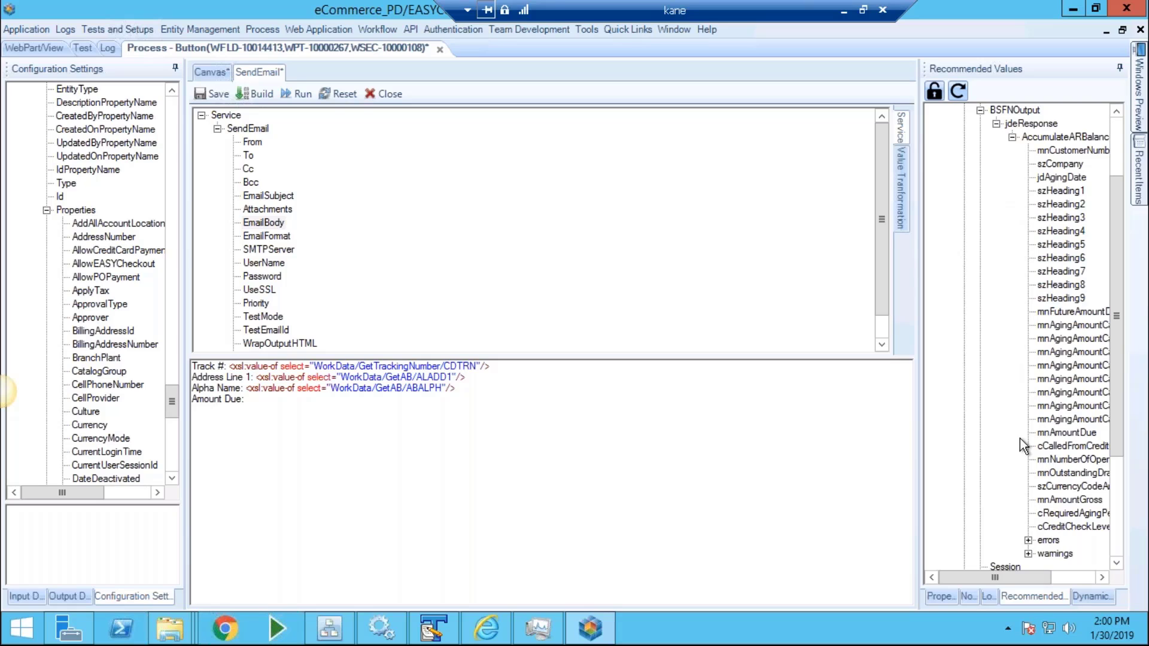
pyautogui.moveTo(1047, 433); pyautogui.dragTo(429, 441)
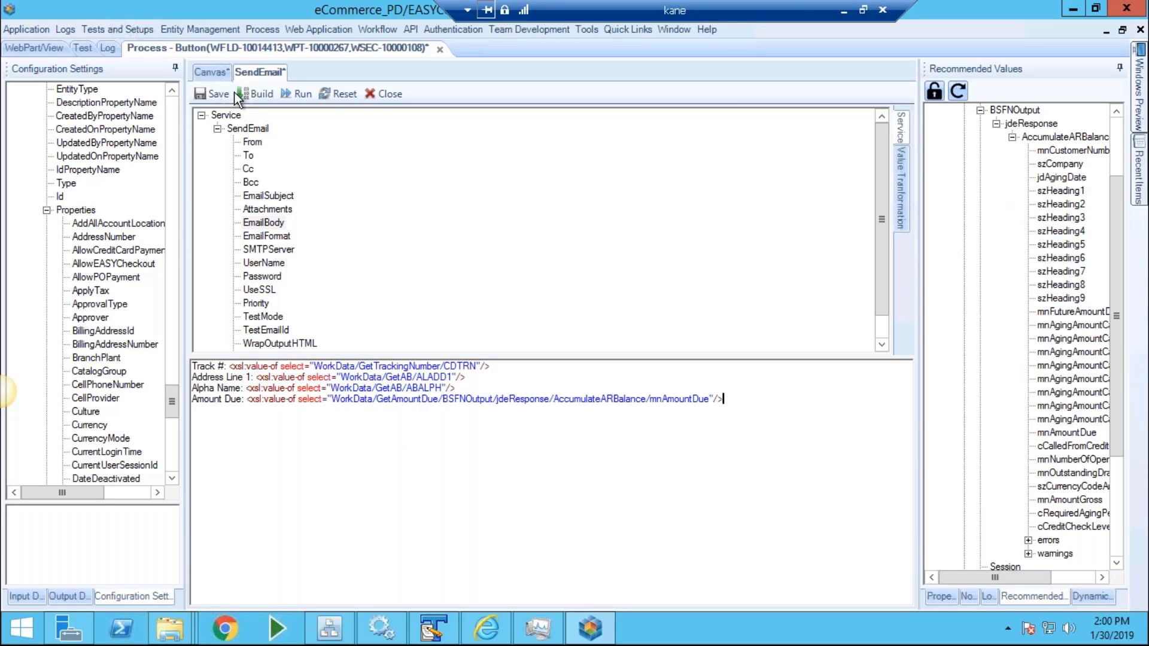
# Save the SendEmail step and connect it to Terminate on the canvas.
pyautogui.click(206, 94)
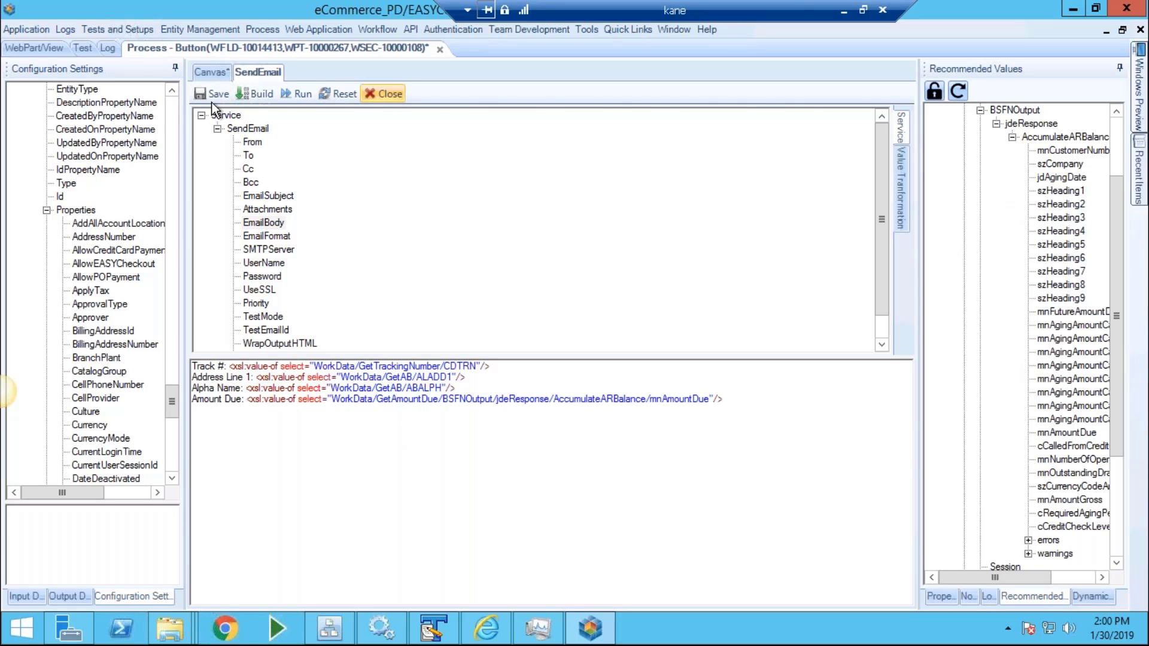
pyautogui.click(381, 94)
pyautogui.moveTo(377, 464); pyautogui.dragTo(810, 494)
pyautogui.moveTo(812, 445); pyautogui.dragTo(807, 511)
# Save the process and trigger Contact Sales Rep on the Find And Track Orders page.
pyautogui.hotkey('ctrl', 's')
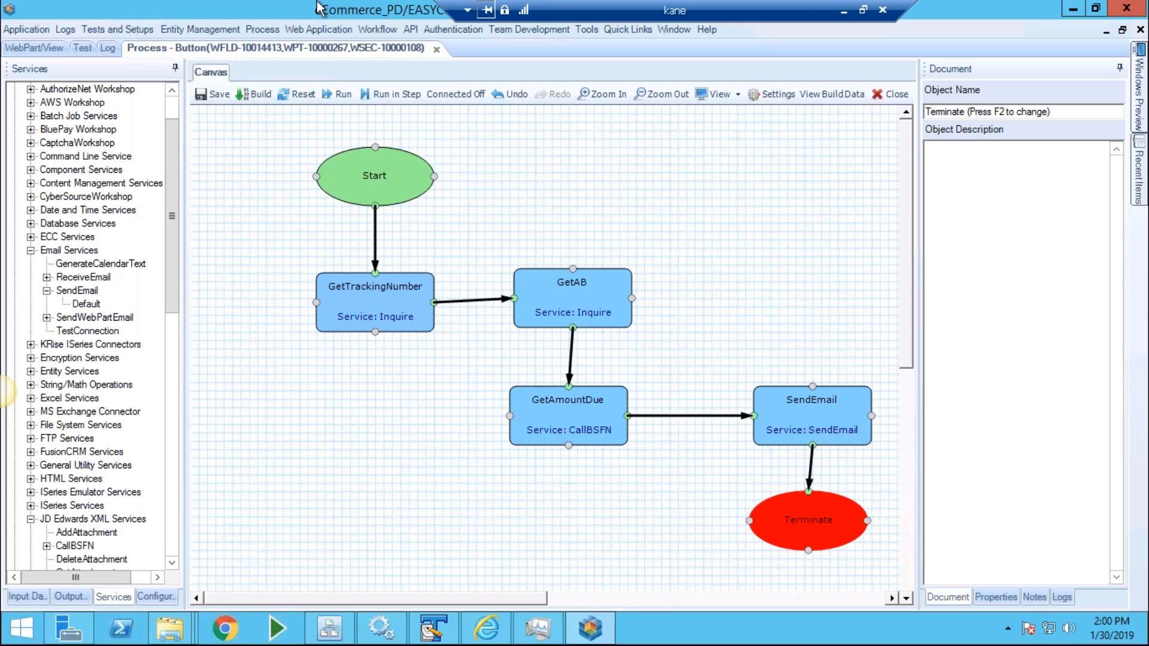
pyautogui.moveTo(317, 2)
pyautogui.click(519, 11)
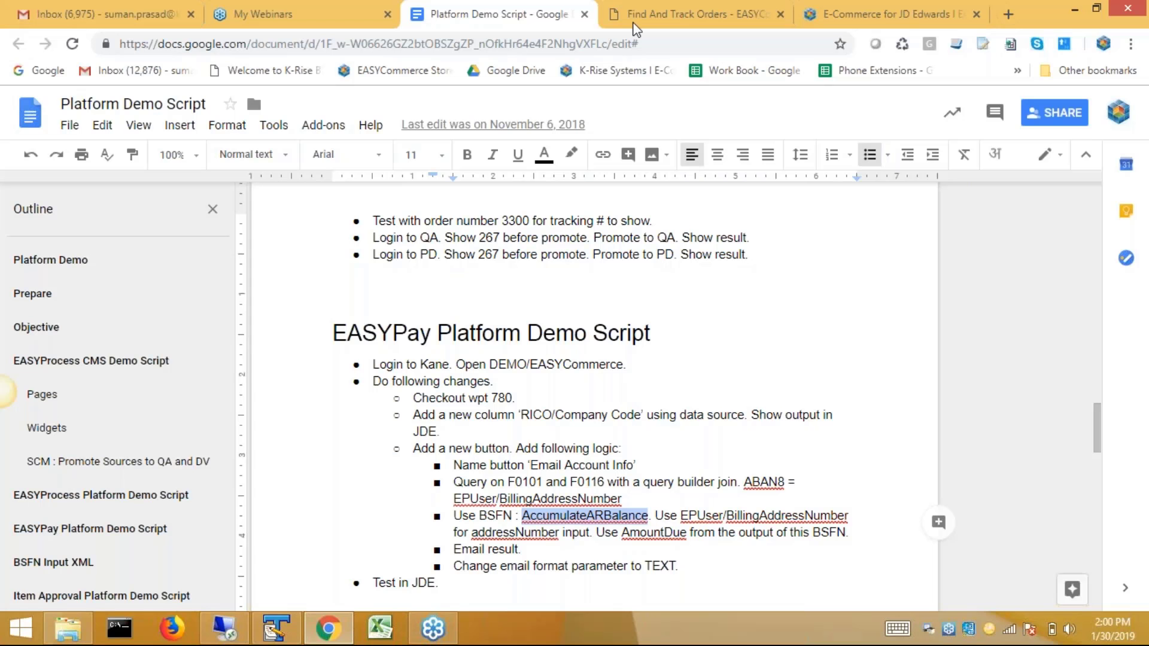
pyautogui.click(755, 9)
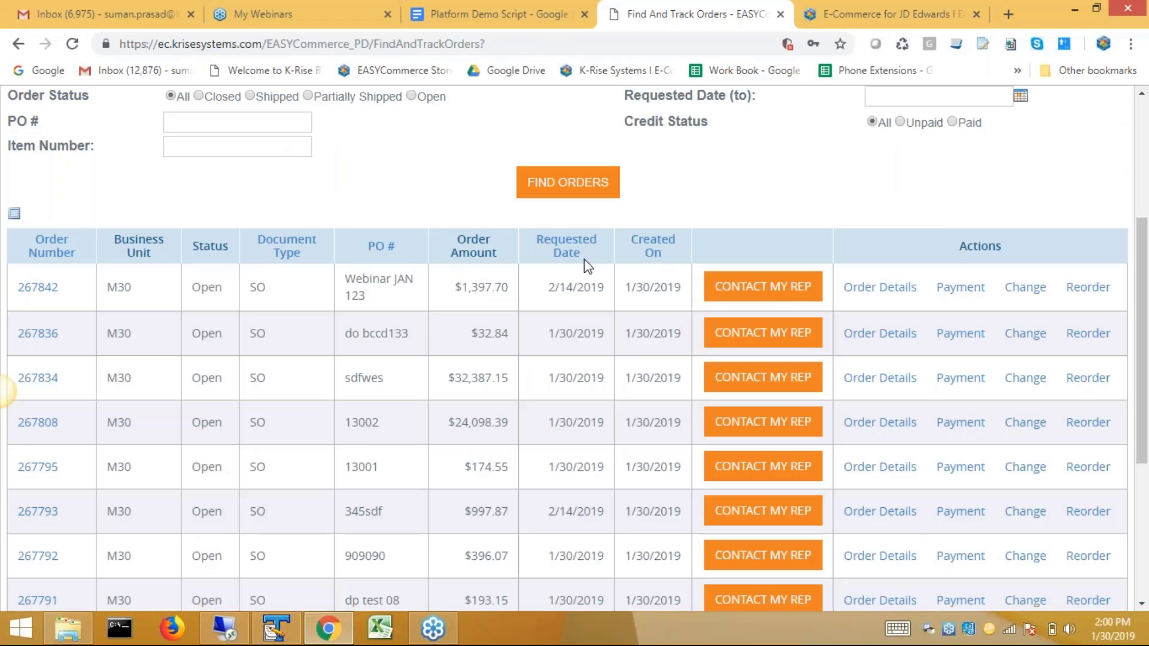
pyautogui.click(771, 288)
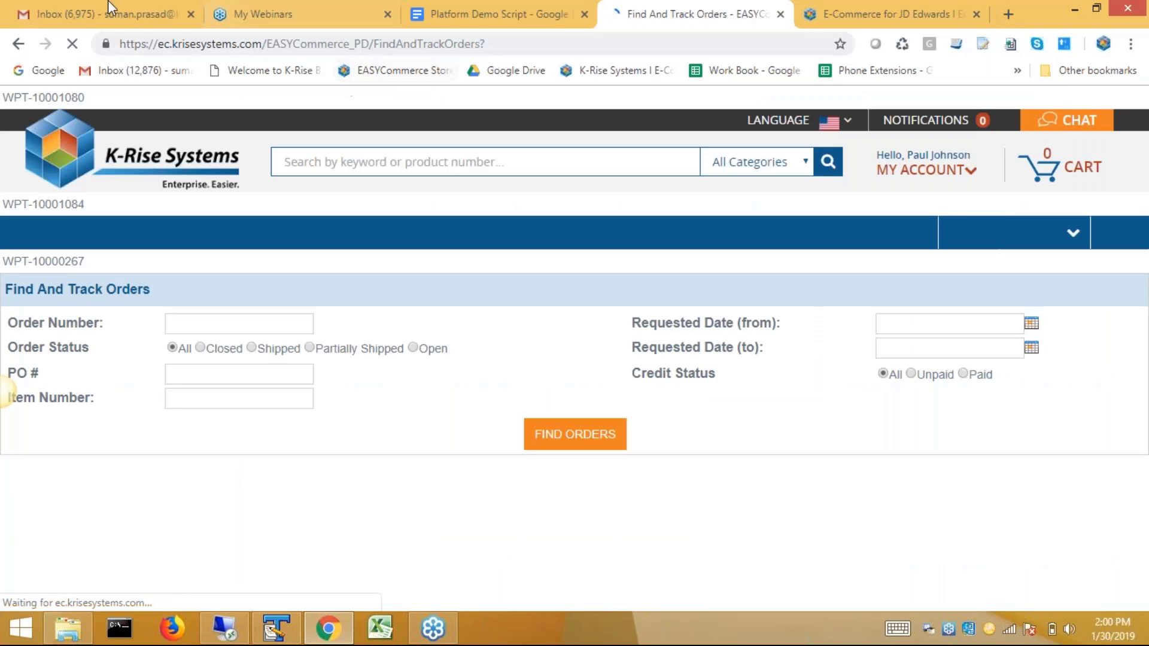
# Refresh Gmail, open the Contact Sales Rep Order #: 267842 email, then return to the editor.
pyautogui.click(109, 7)
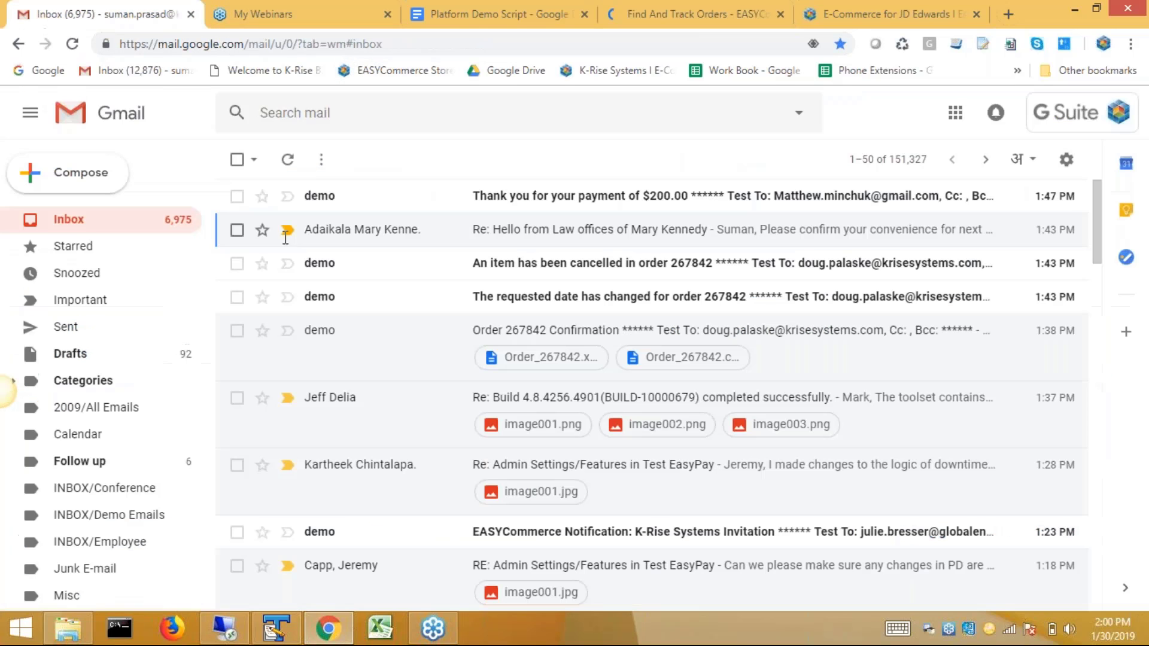
pyautogui.click(75, 222)
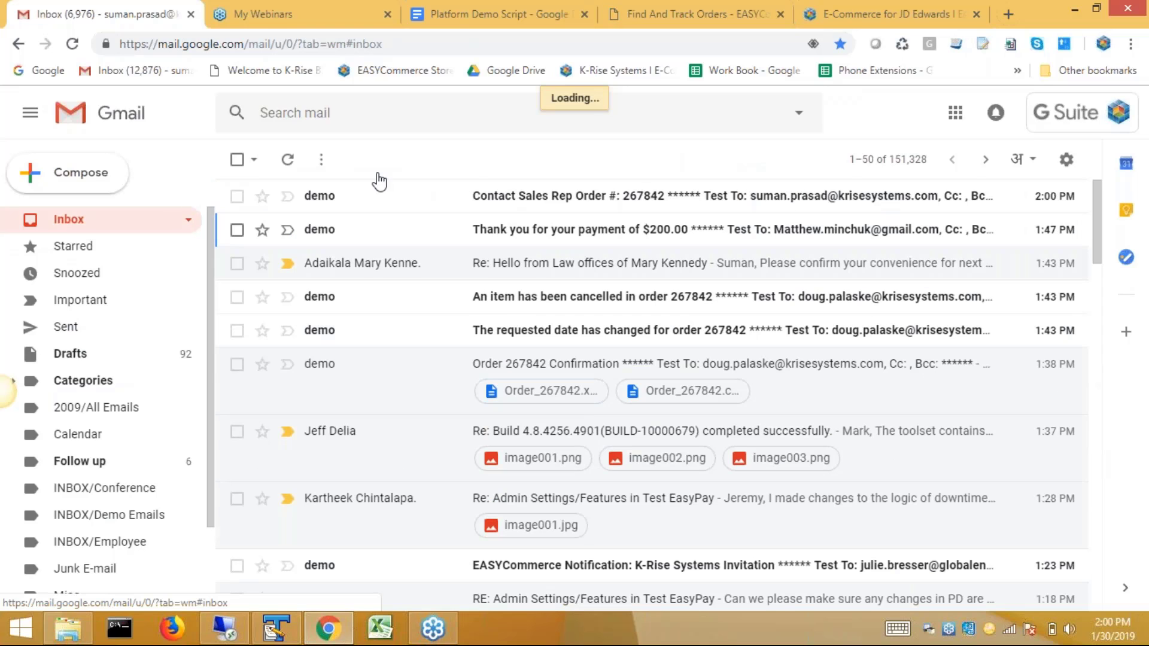
pyautogui.click(533, 198)
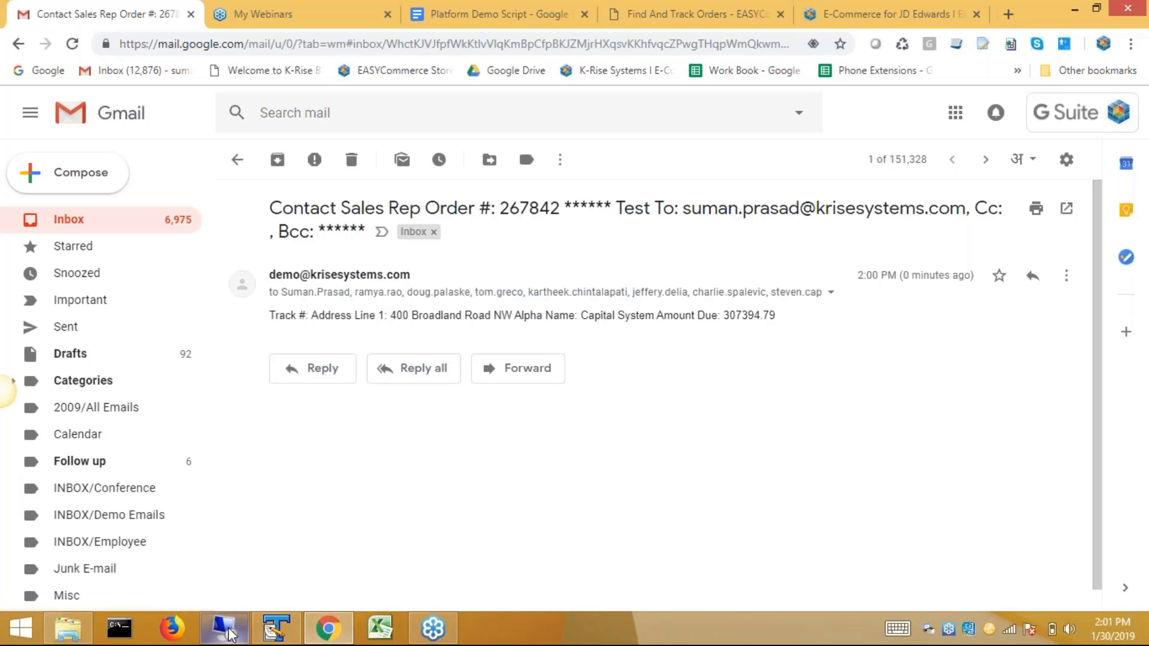
pyautogui.click(274, 629)
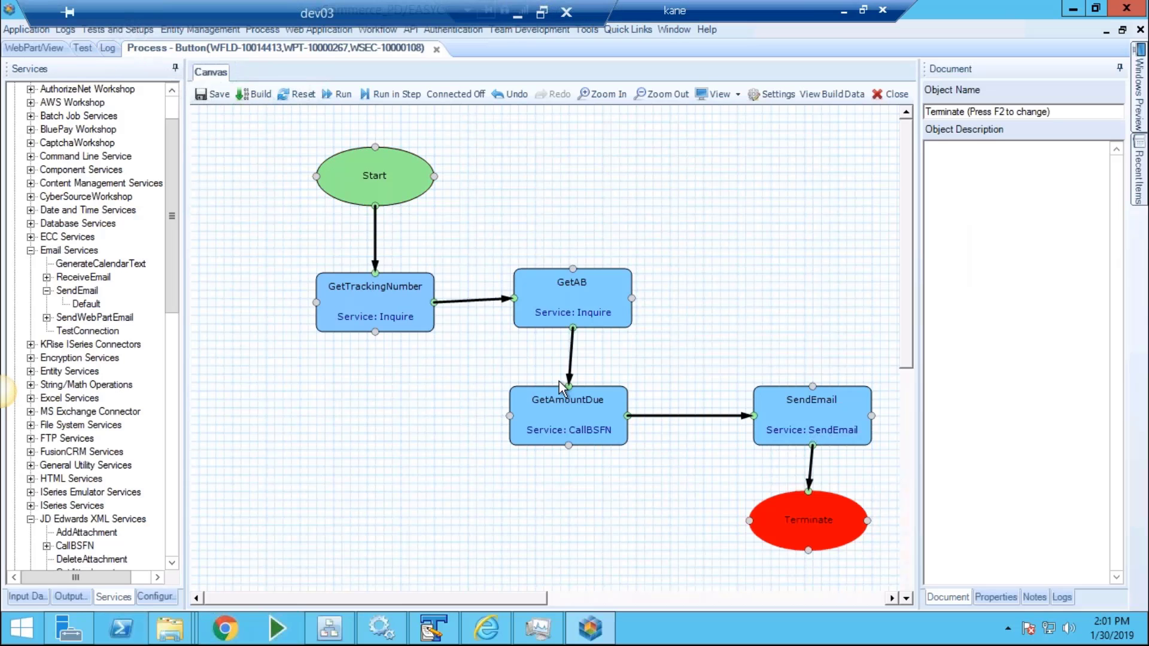
# Replace HTML with TEXT in the SendEmail step's EmailFormat setting and save the step.
pyautogui.click(831, 417)
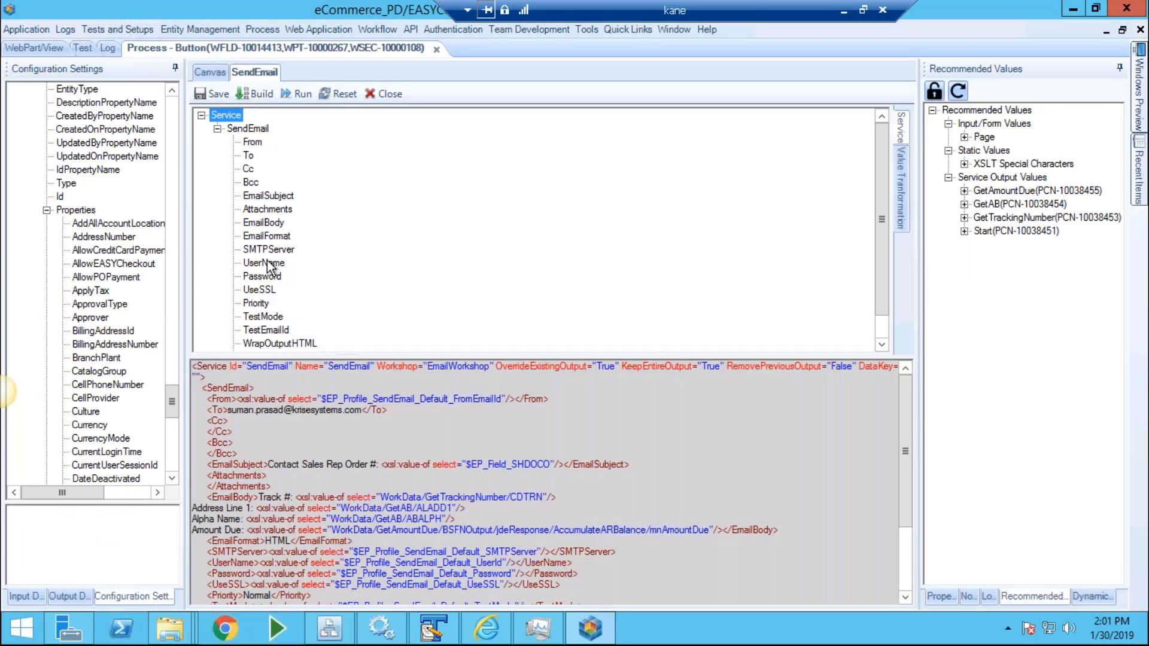
pyautogui.click(269, 236)
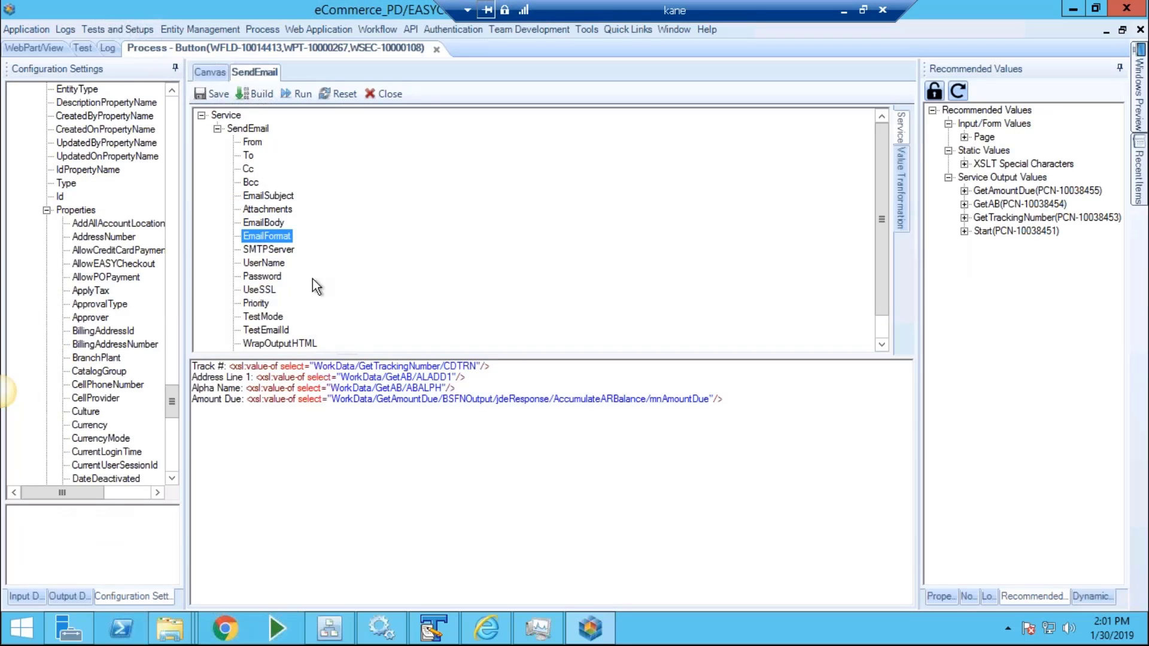
pyautogui.click(798, 379)
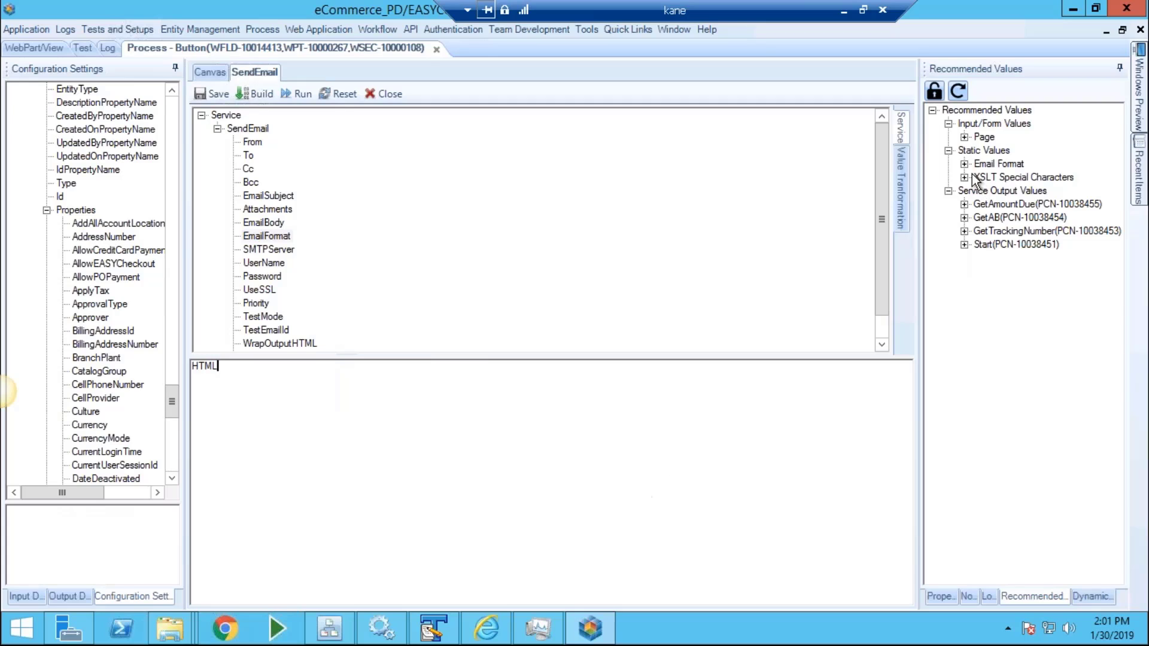
pyautogui.click(964, 164)
pyautogui.click(759, 369)
pyautogui.hotkey('ctrl', 'a')
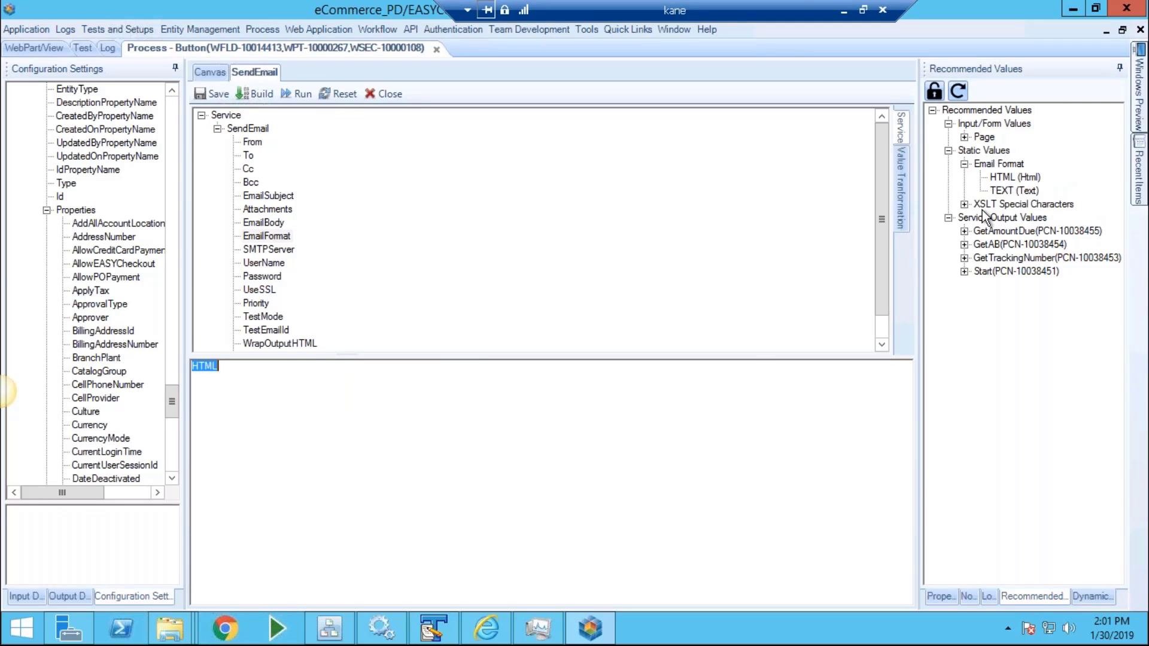
pyautogui.doubleClick(1014, 191)
pyautogui.click(209, 94)
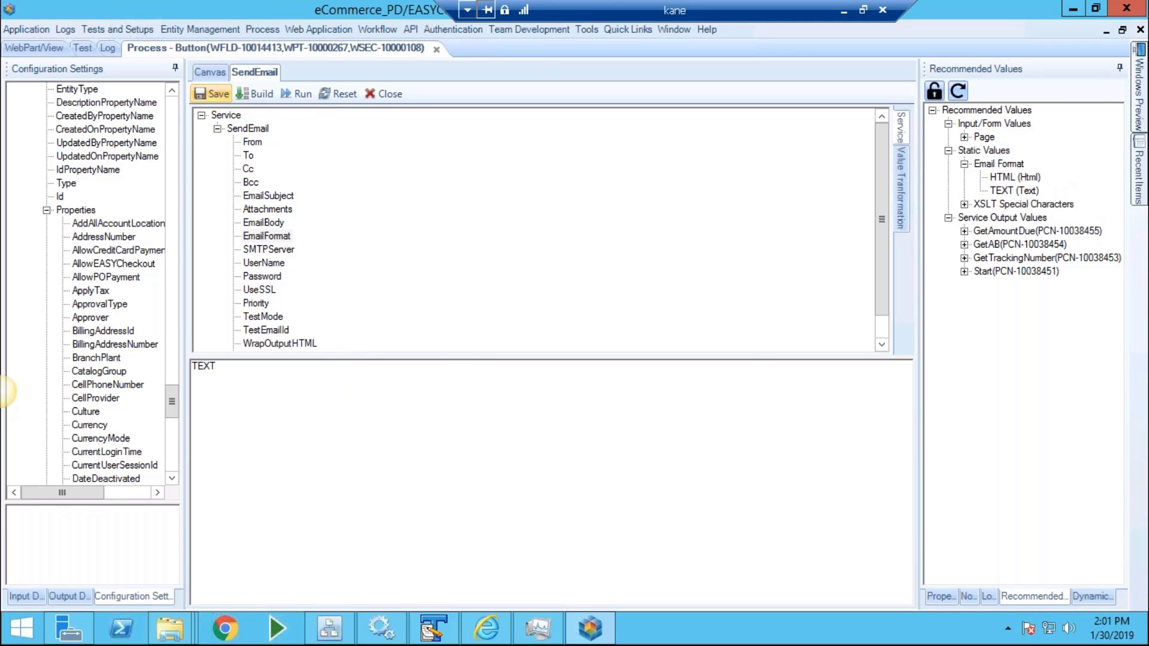
pyautogui.click(516, 10)
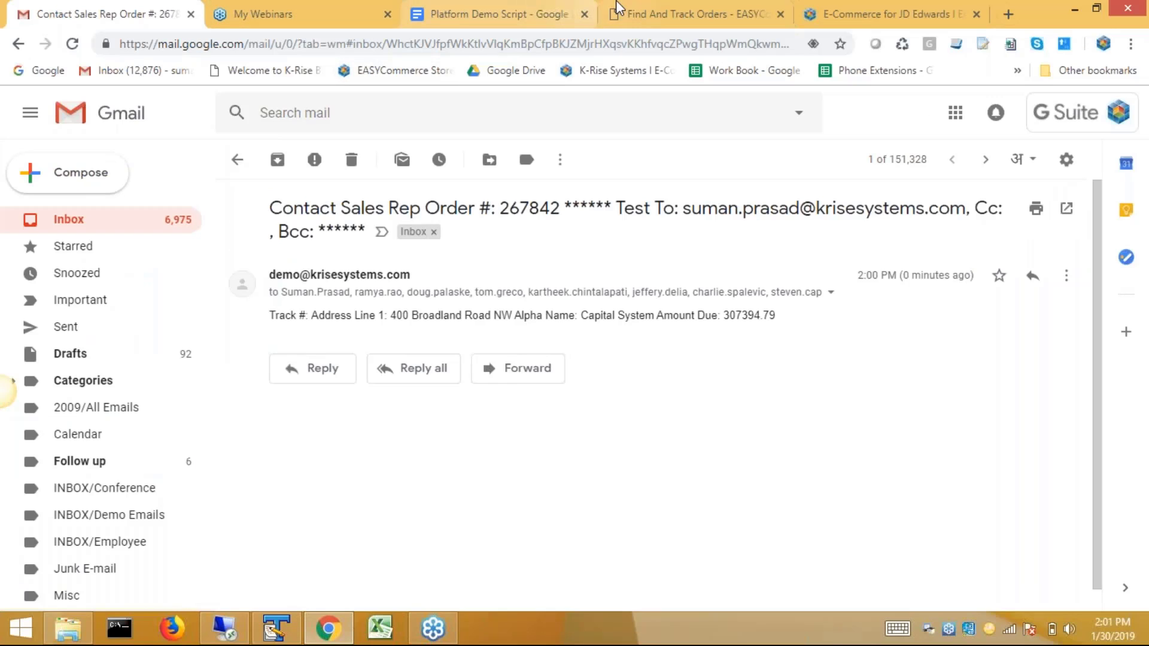
# Contact the sales rep for order 267836 and open the resulting email in Gmail.
pyautogui.click(694, 13)
pyautogui.click(769, 592)
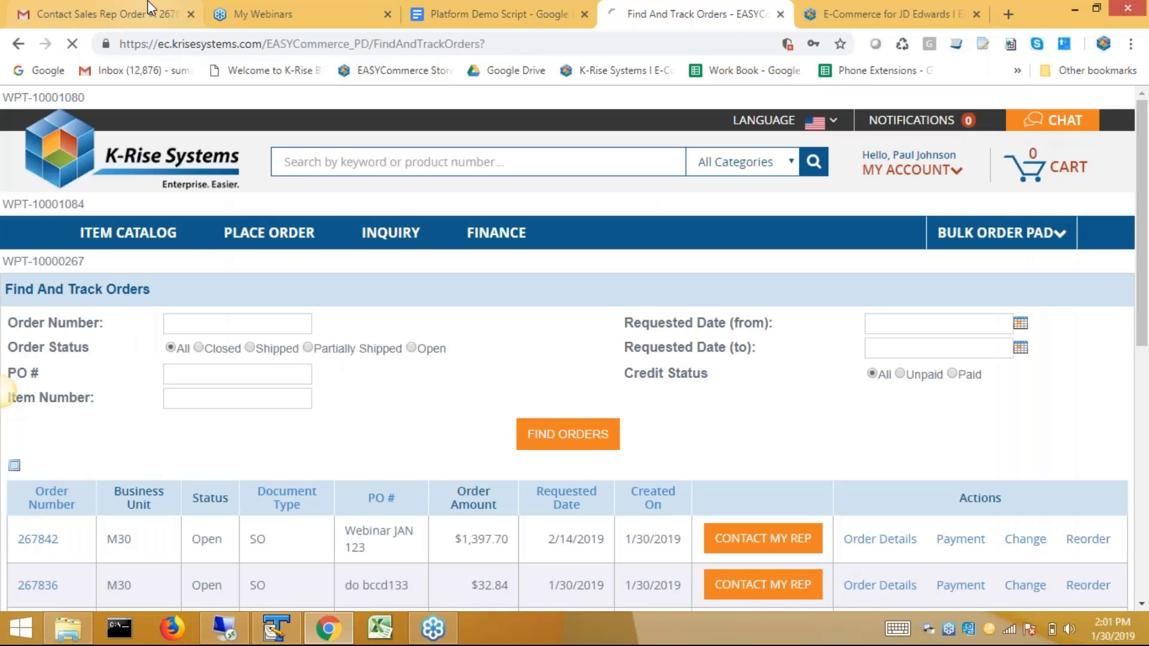
pyautogui.click(98, 7)
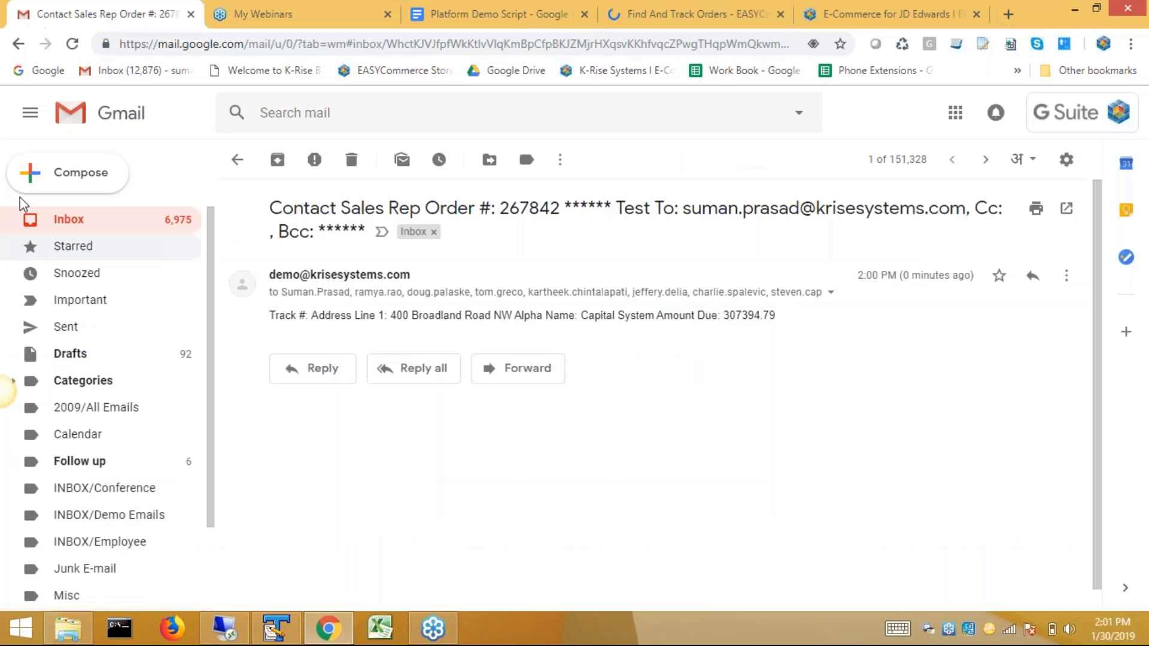
pyautogui.click(69, 221)
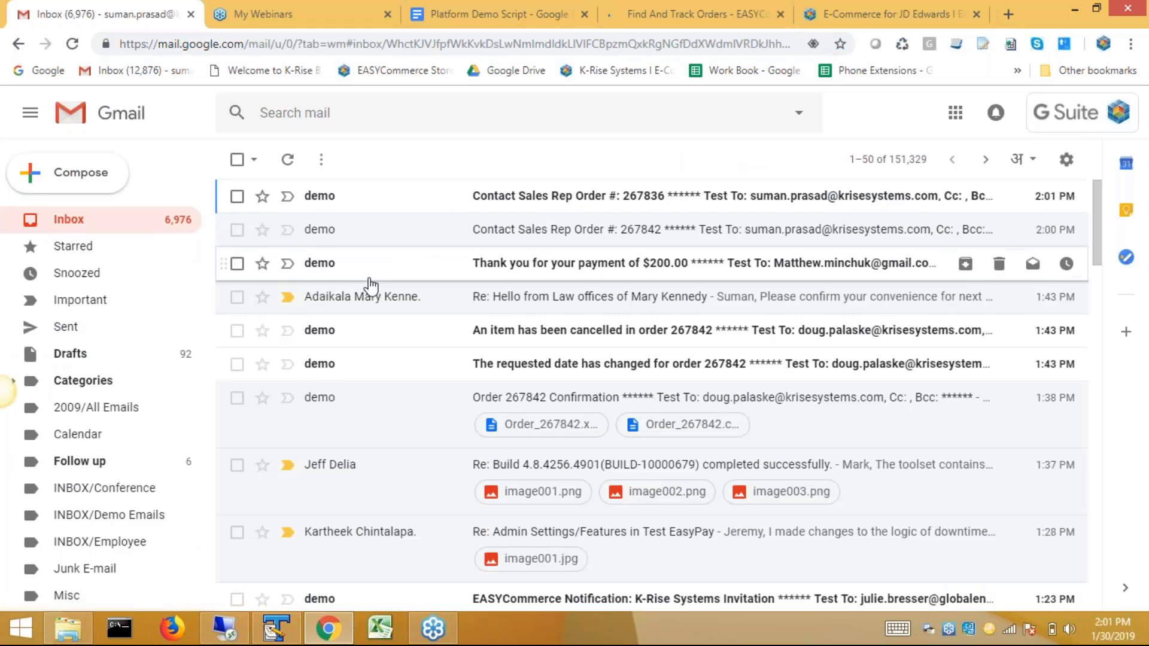
pyautogui.press('Return')
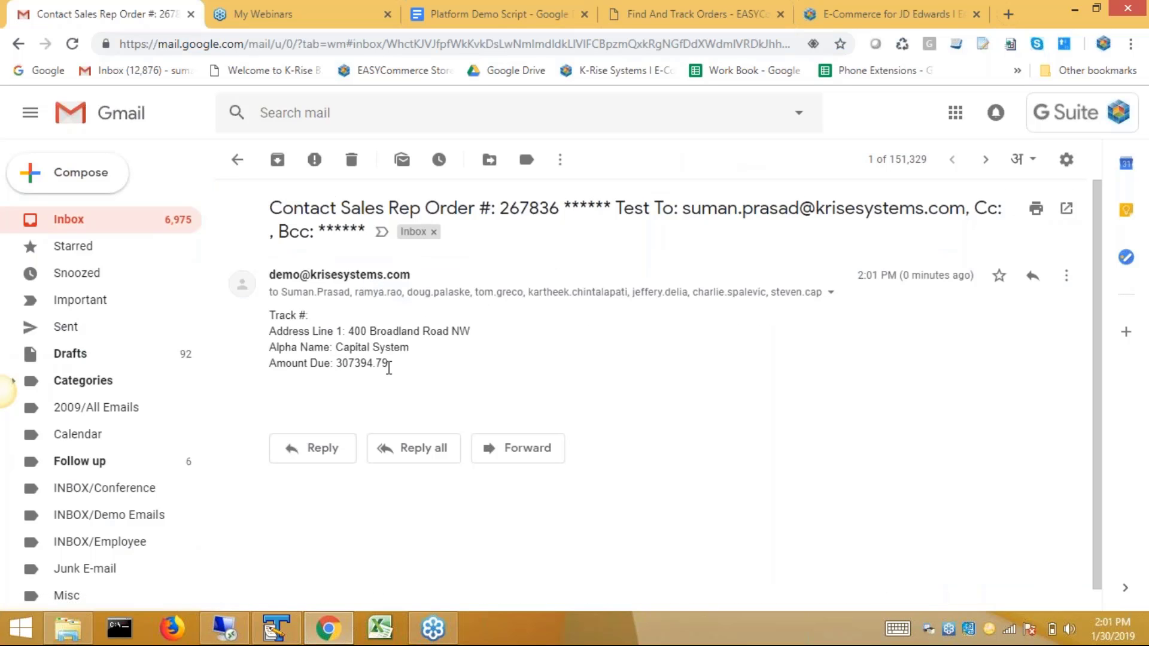
# Search Find And Track Orders for order number 3300.
pyautogui.click(700, 14)
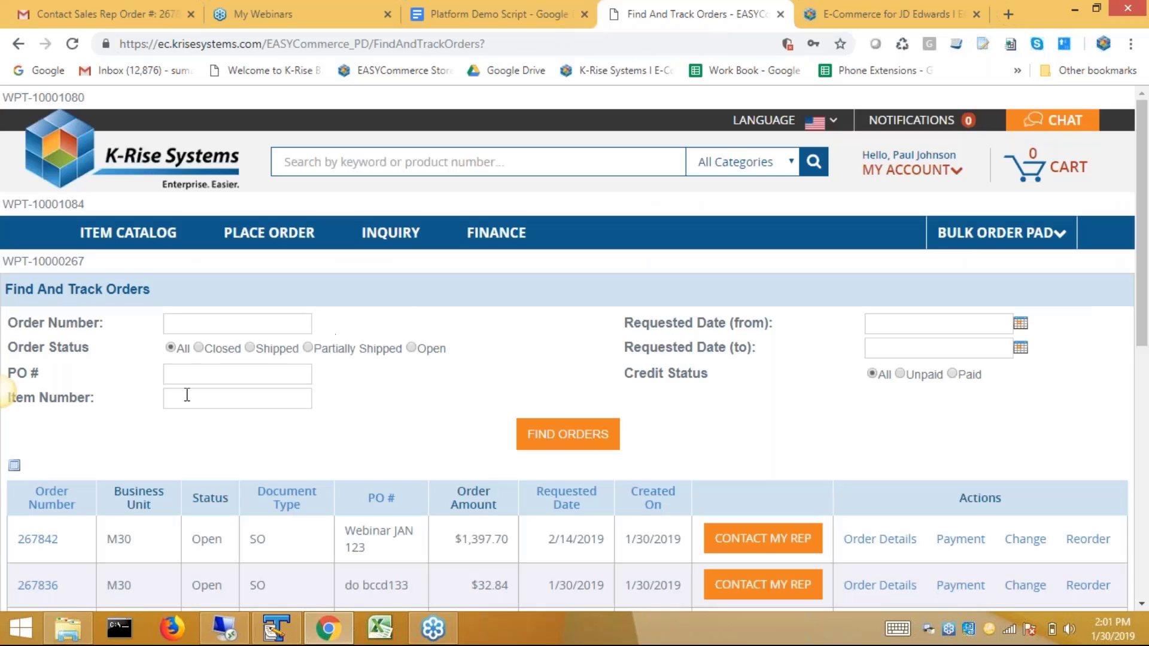
pyautogui.click(188, 322)
pyautogui.write('3300')
pyautogui.click(557, 440)
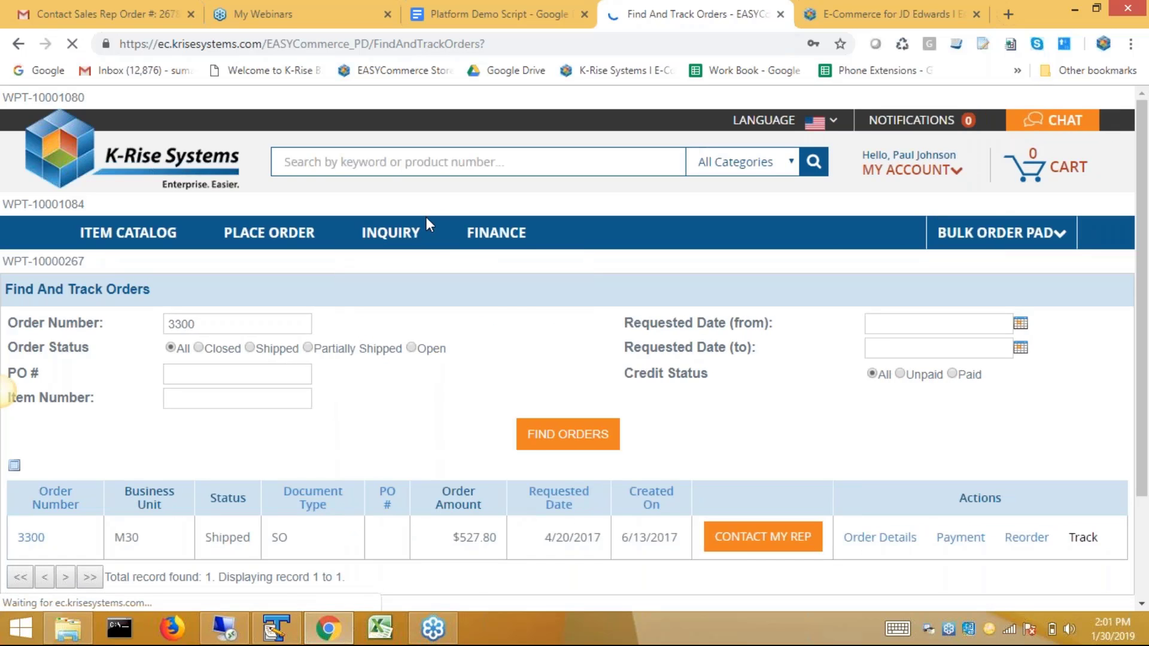
# Open the Contact Sales Rep email for order 3300 and check its tracking number.
pyautogui.moveTo(390, 242)
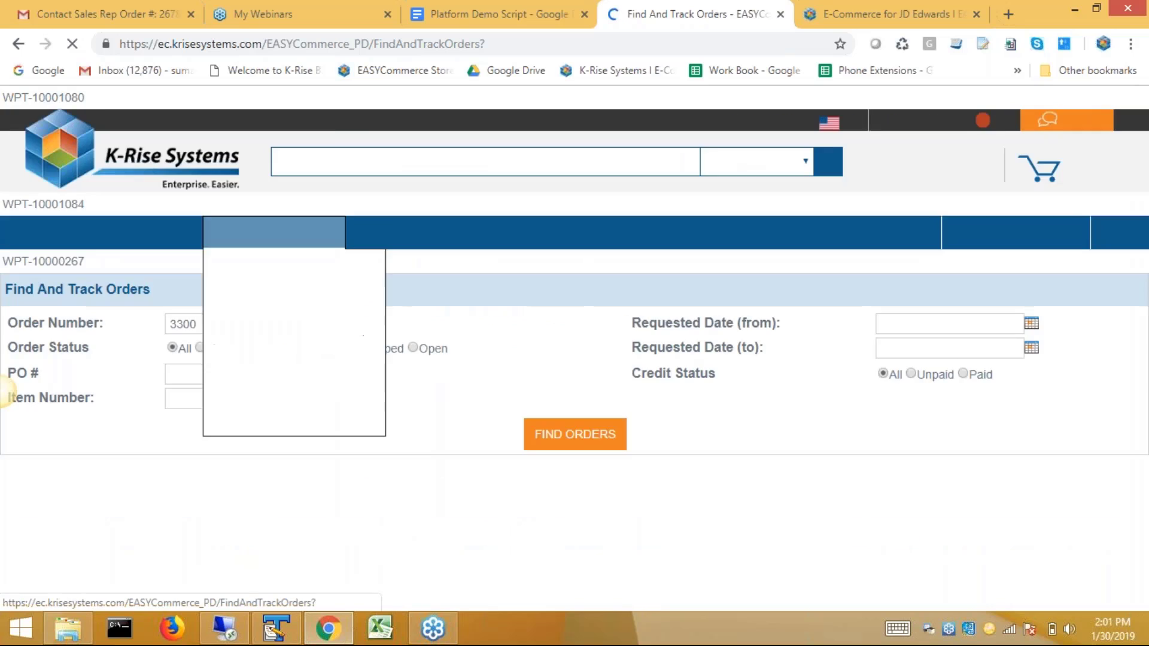
pyautogui.click(157, 24)
pyautogui.click(57, 222)
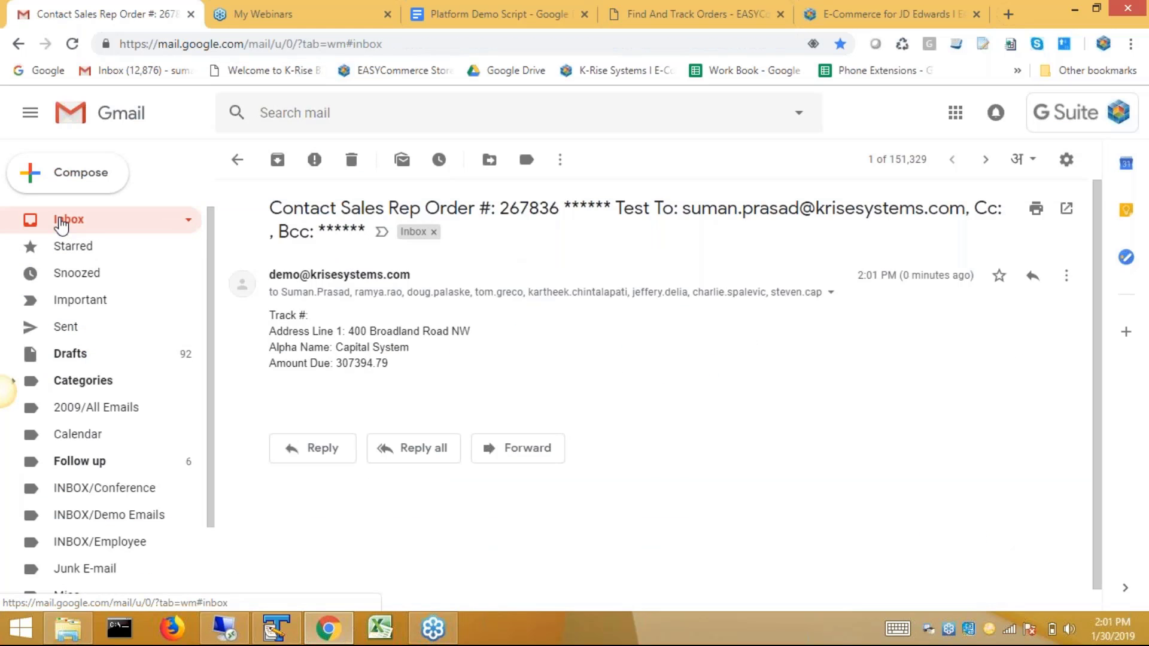
pyautogui.click(538, 206)
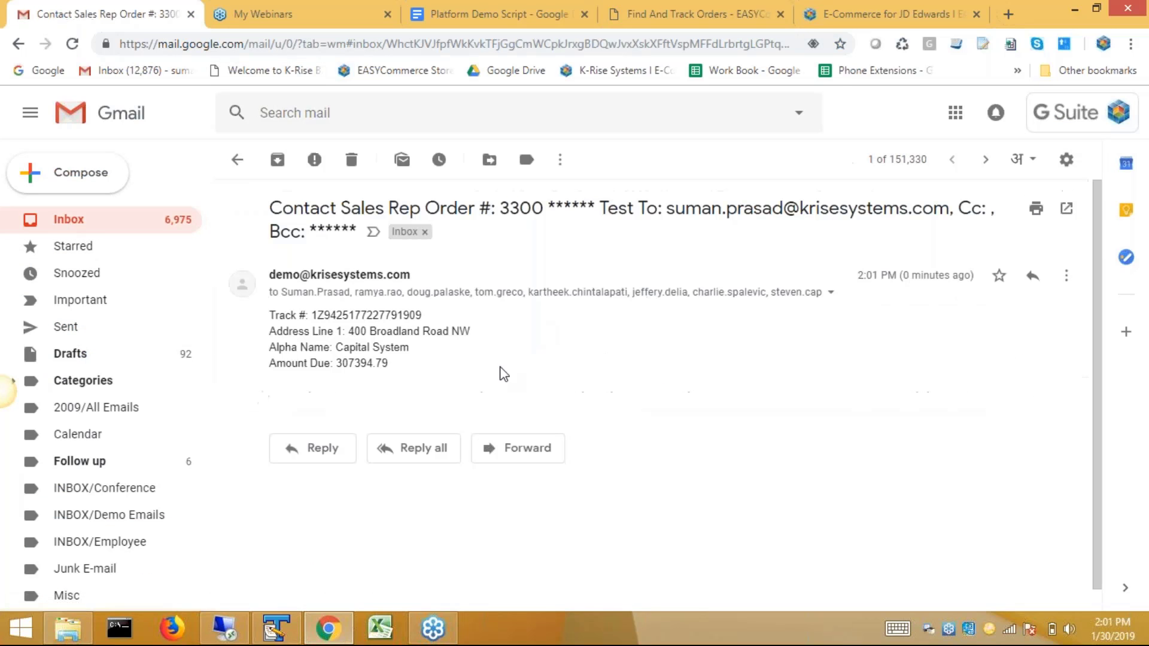
pyautogui.doubleClick(337, 314)
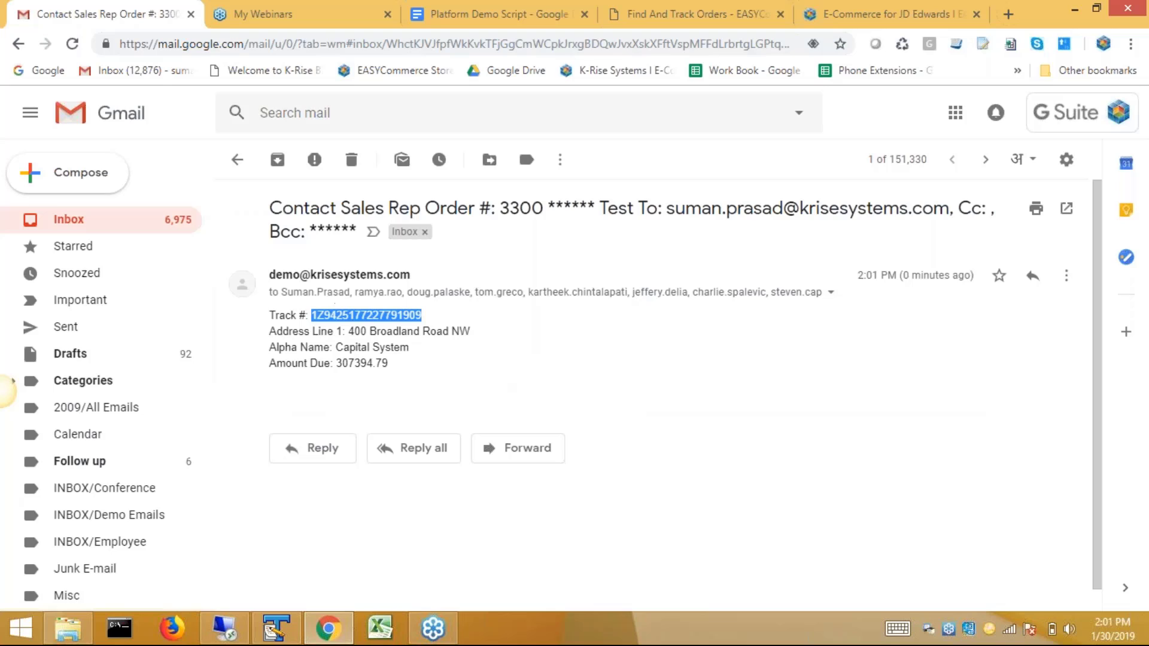
pyautogui.click(376, 379)
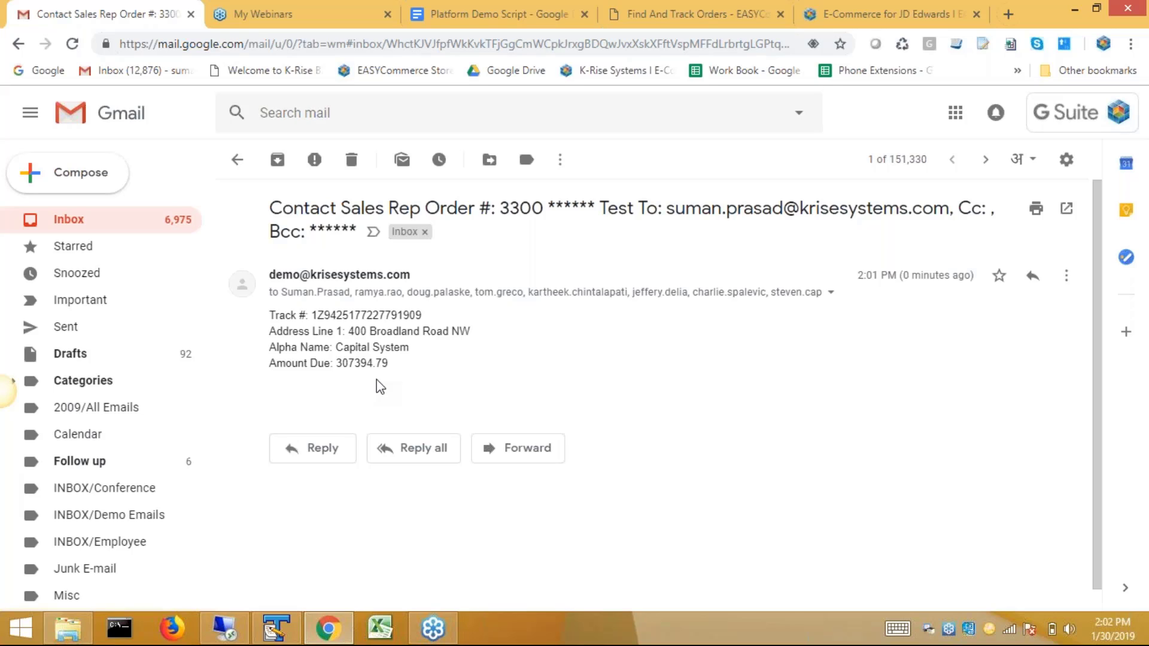
pyautogui.click(235, 635)
# In Source Control Management for eCommerce_PD DV, select process PRC-10000372 for promotion, then cancel.
pyautogui.click(345, 637)
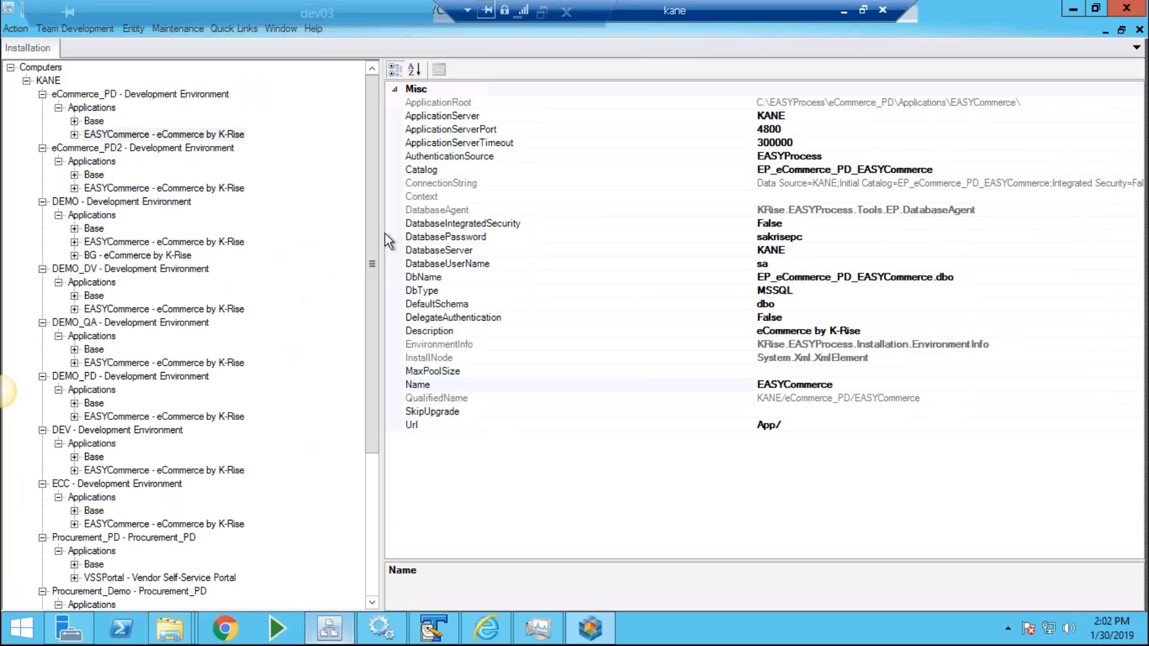
pyautogui.click(94, 30)
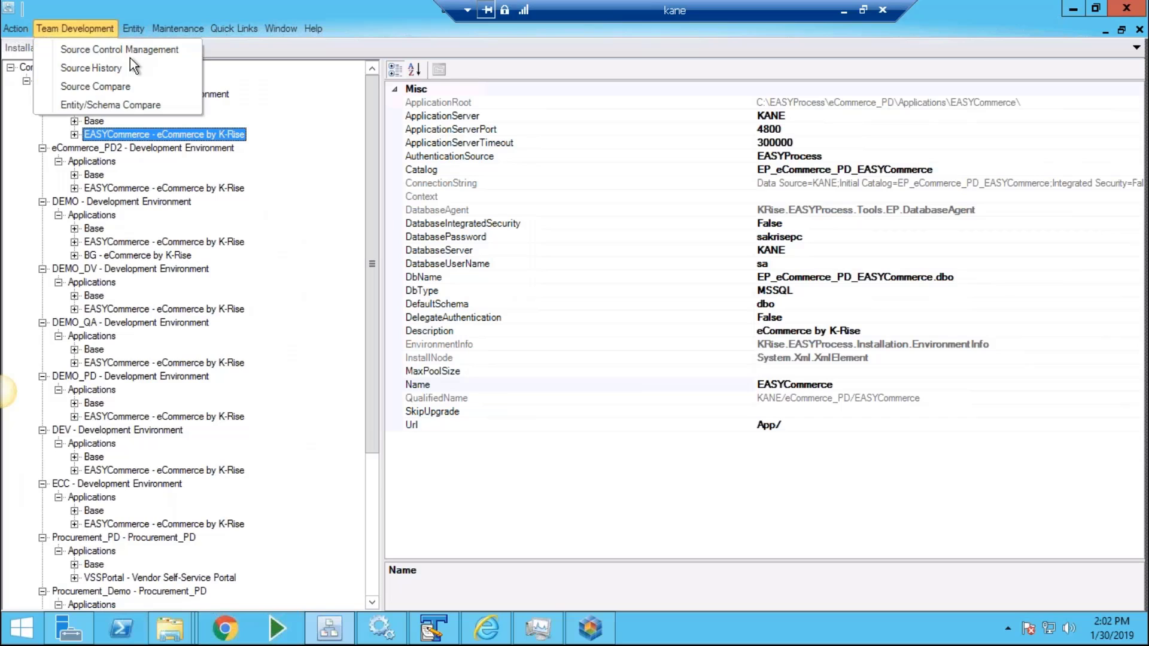
pyautogui.click(130, 54)
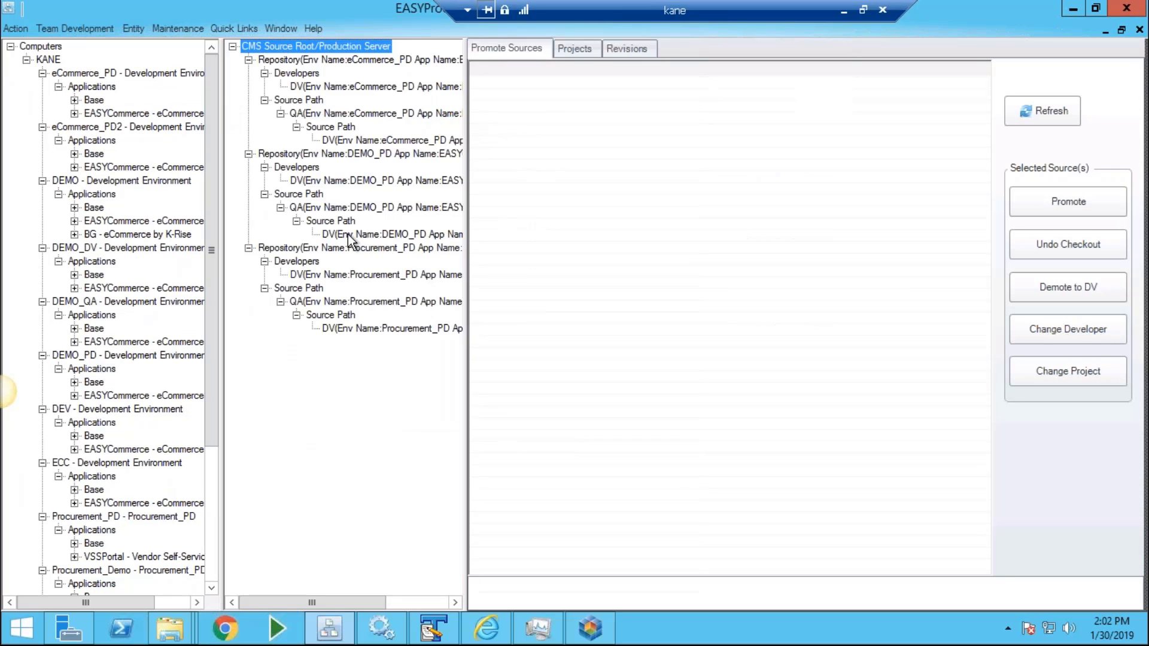
pyautogui.click(353, 234)
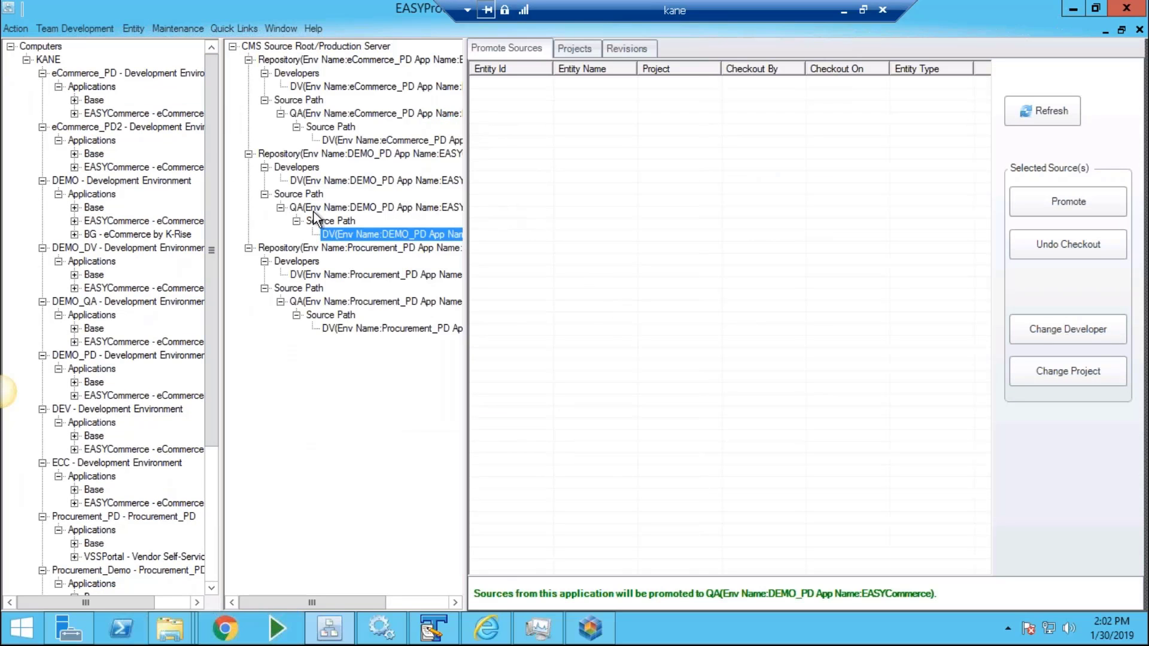
pyautogui.click(330, 126)
pyautogui.click(365, 140)
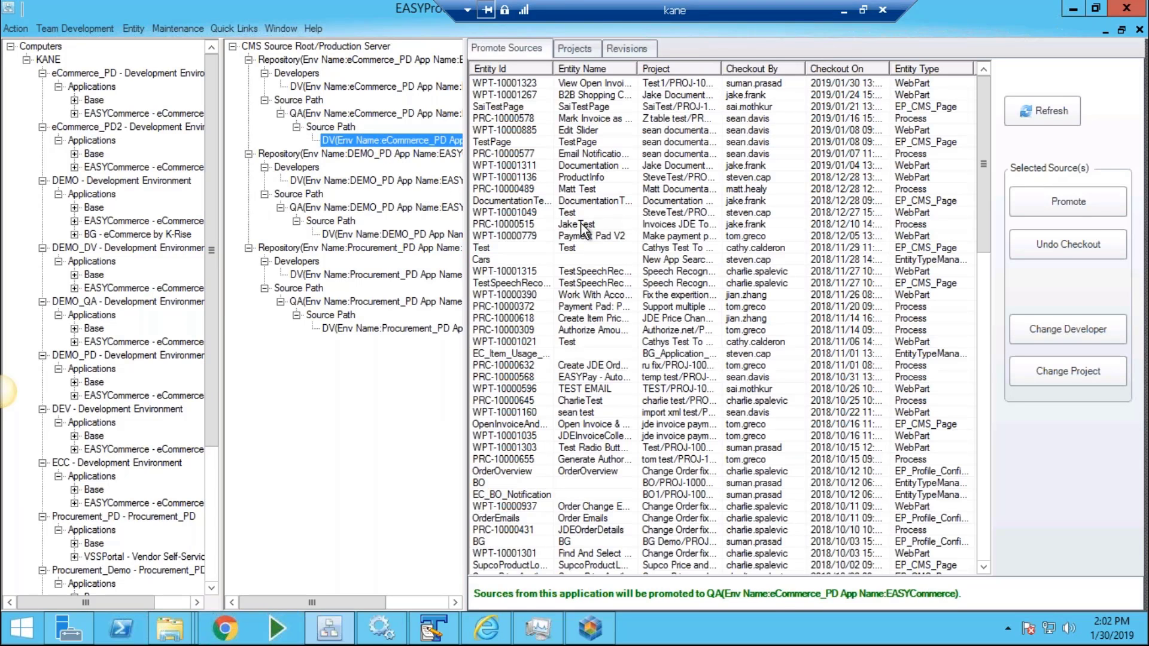
pyautogui.click(655, 307)
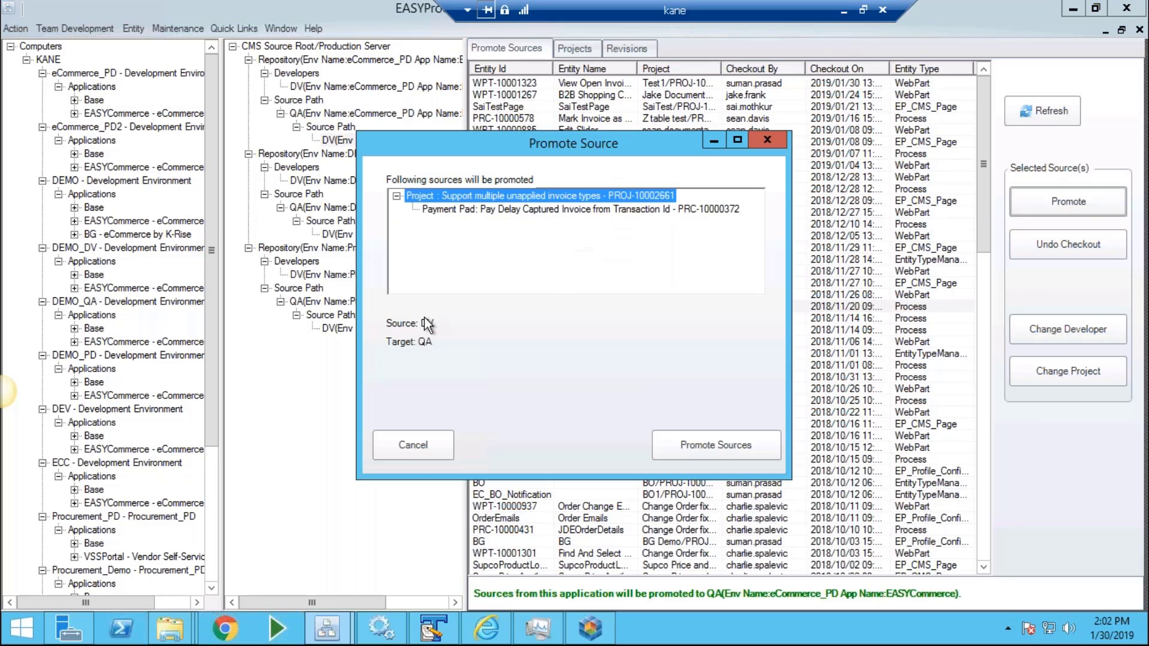
pyautogui.click(422, 446)
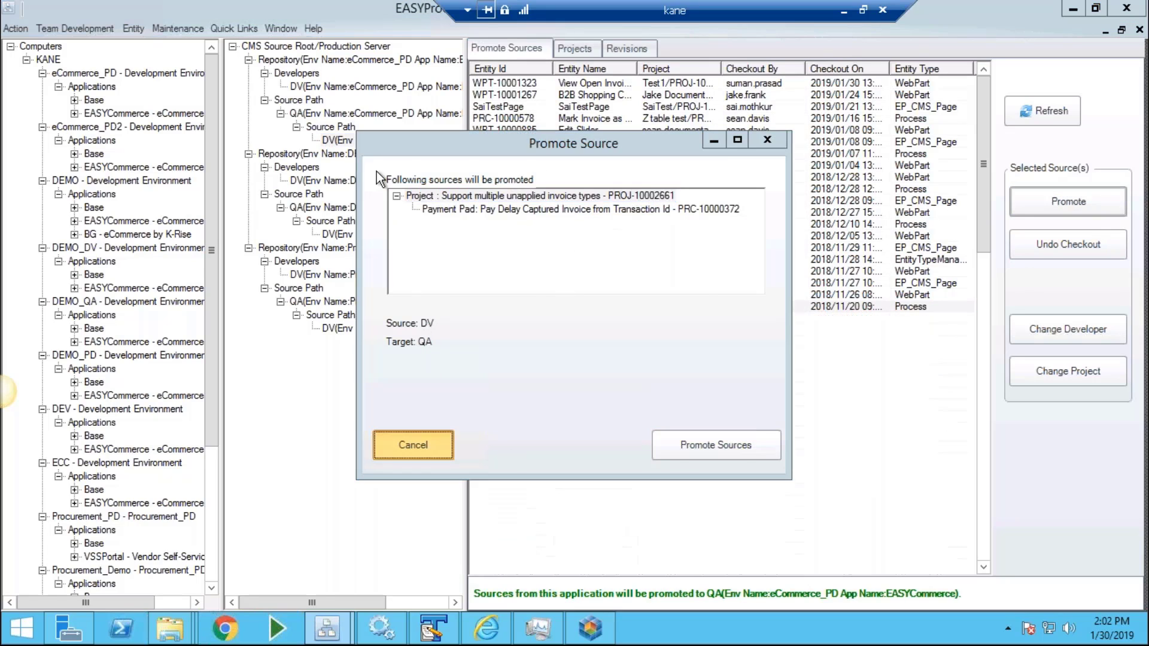